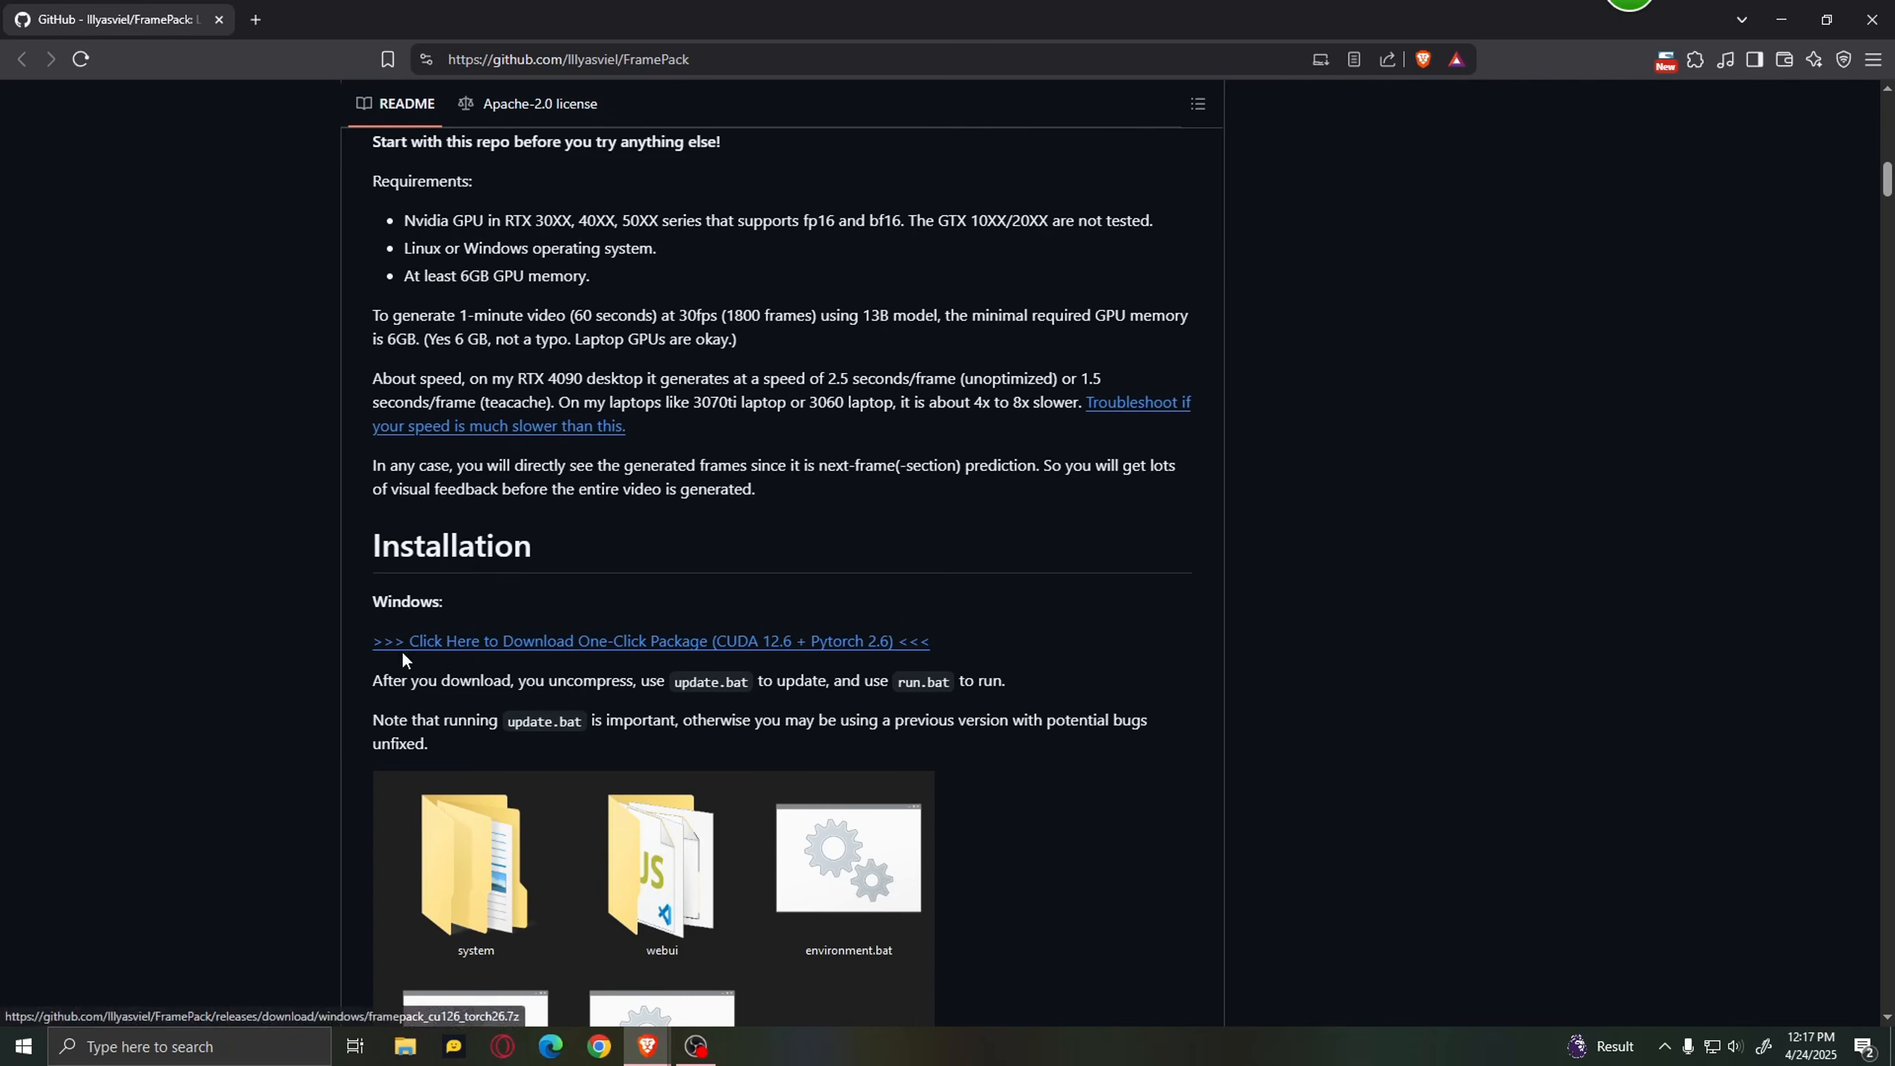
Step: Download the FramePack one-click package for Windows (CUDA 12.6 + Pytorch 2.6) and save it to Downloads as framepack_cu126_torch26
click(542, 643)
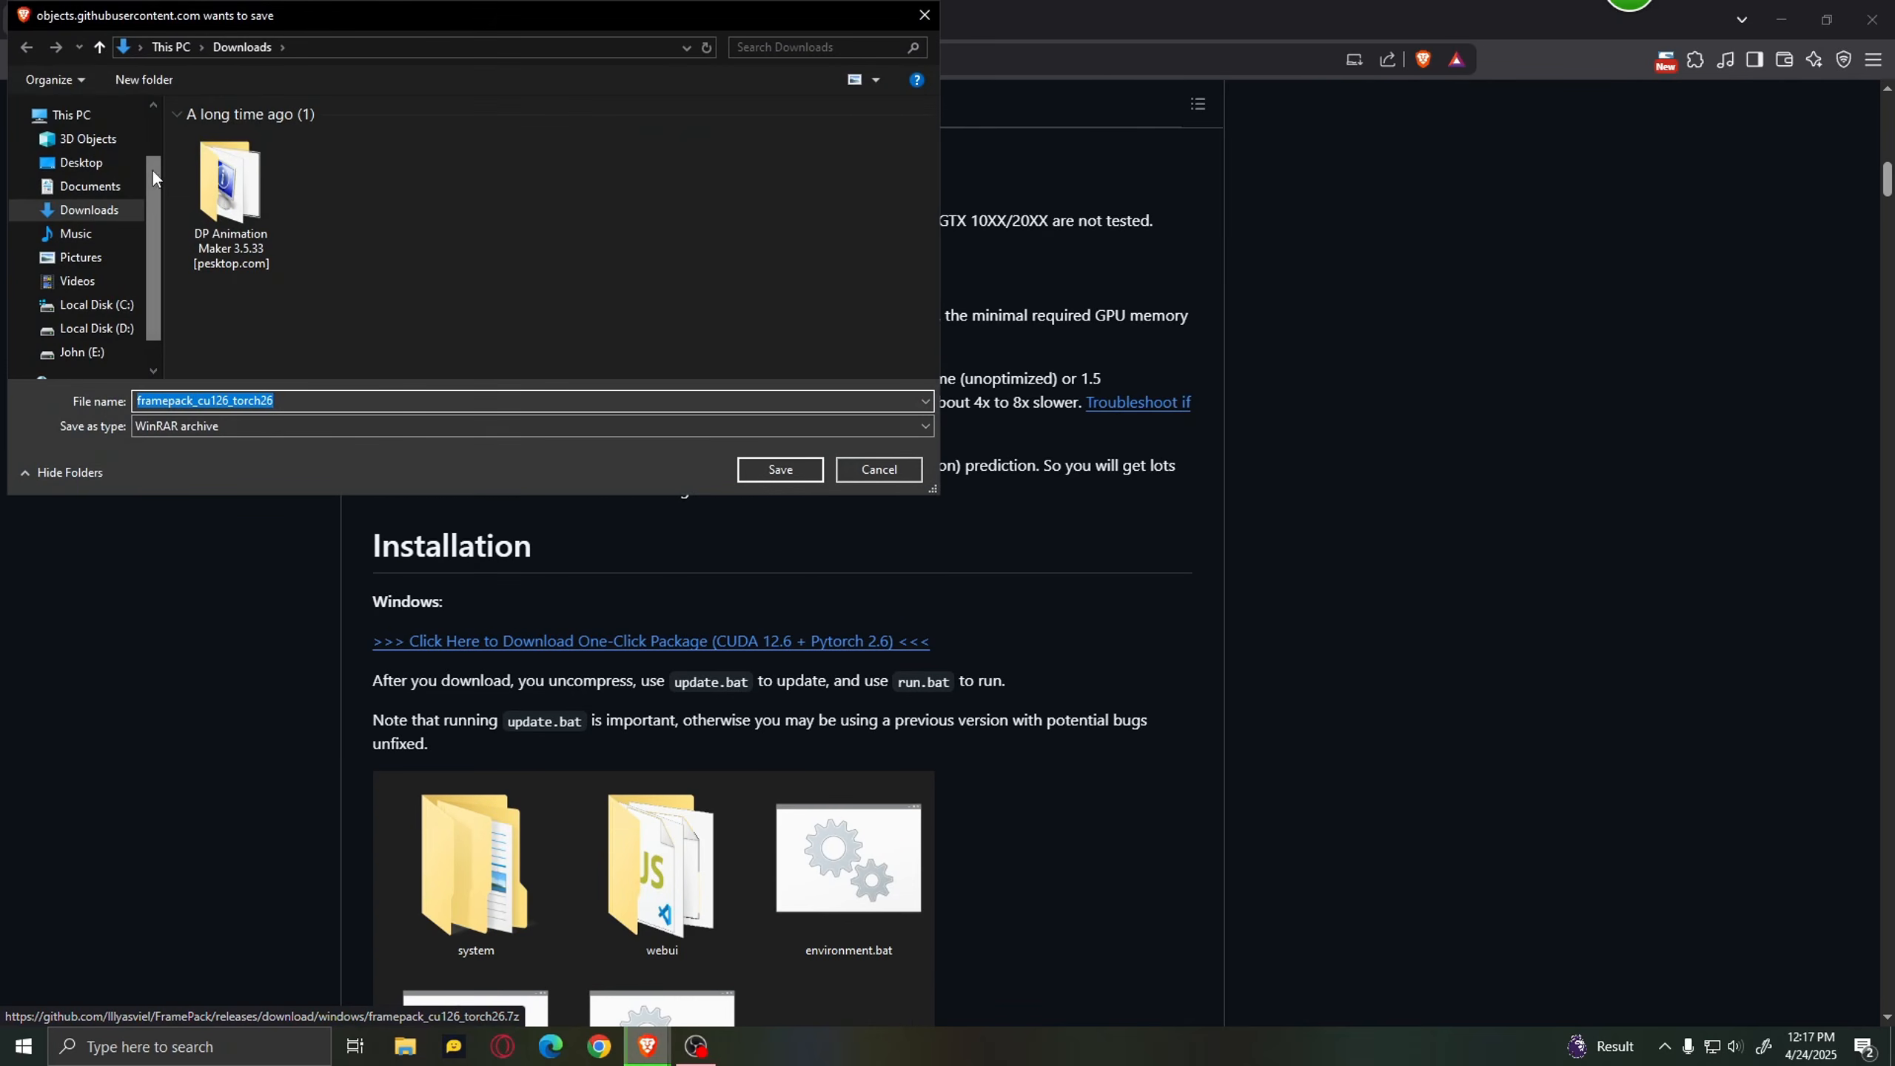
click(780, 469)
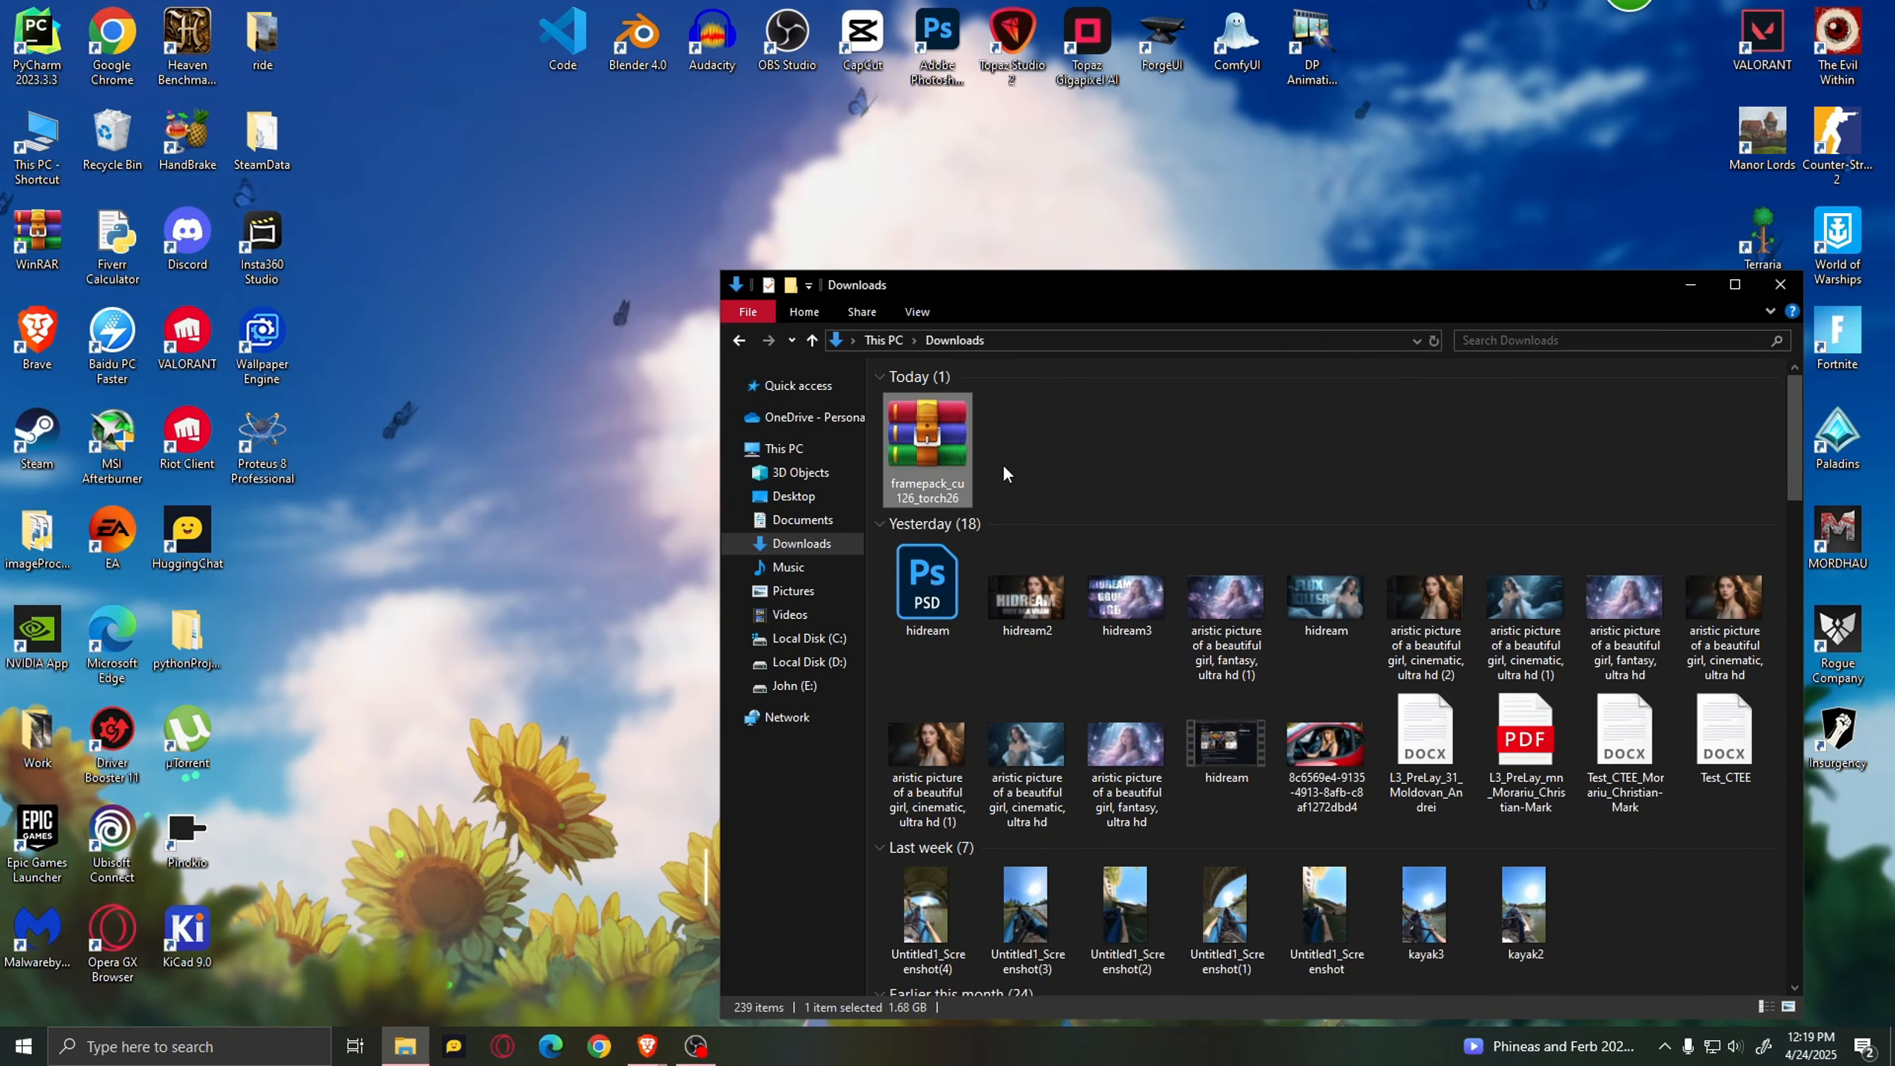
Step: Open the downloaded framepack_cu126_torch26 archive and extract its folder to the root of drive E:
double_click(951, 453)
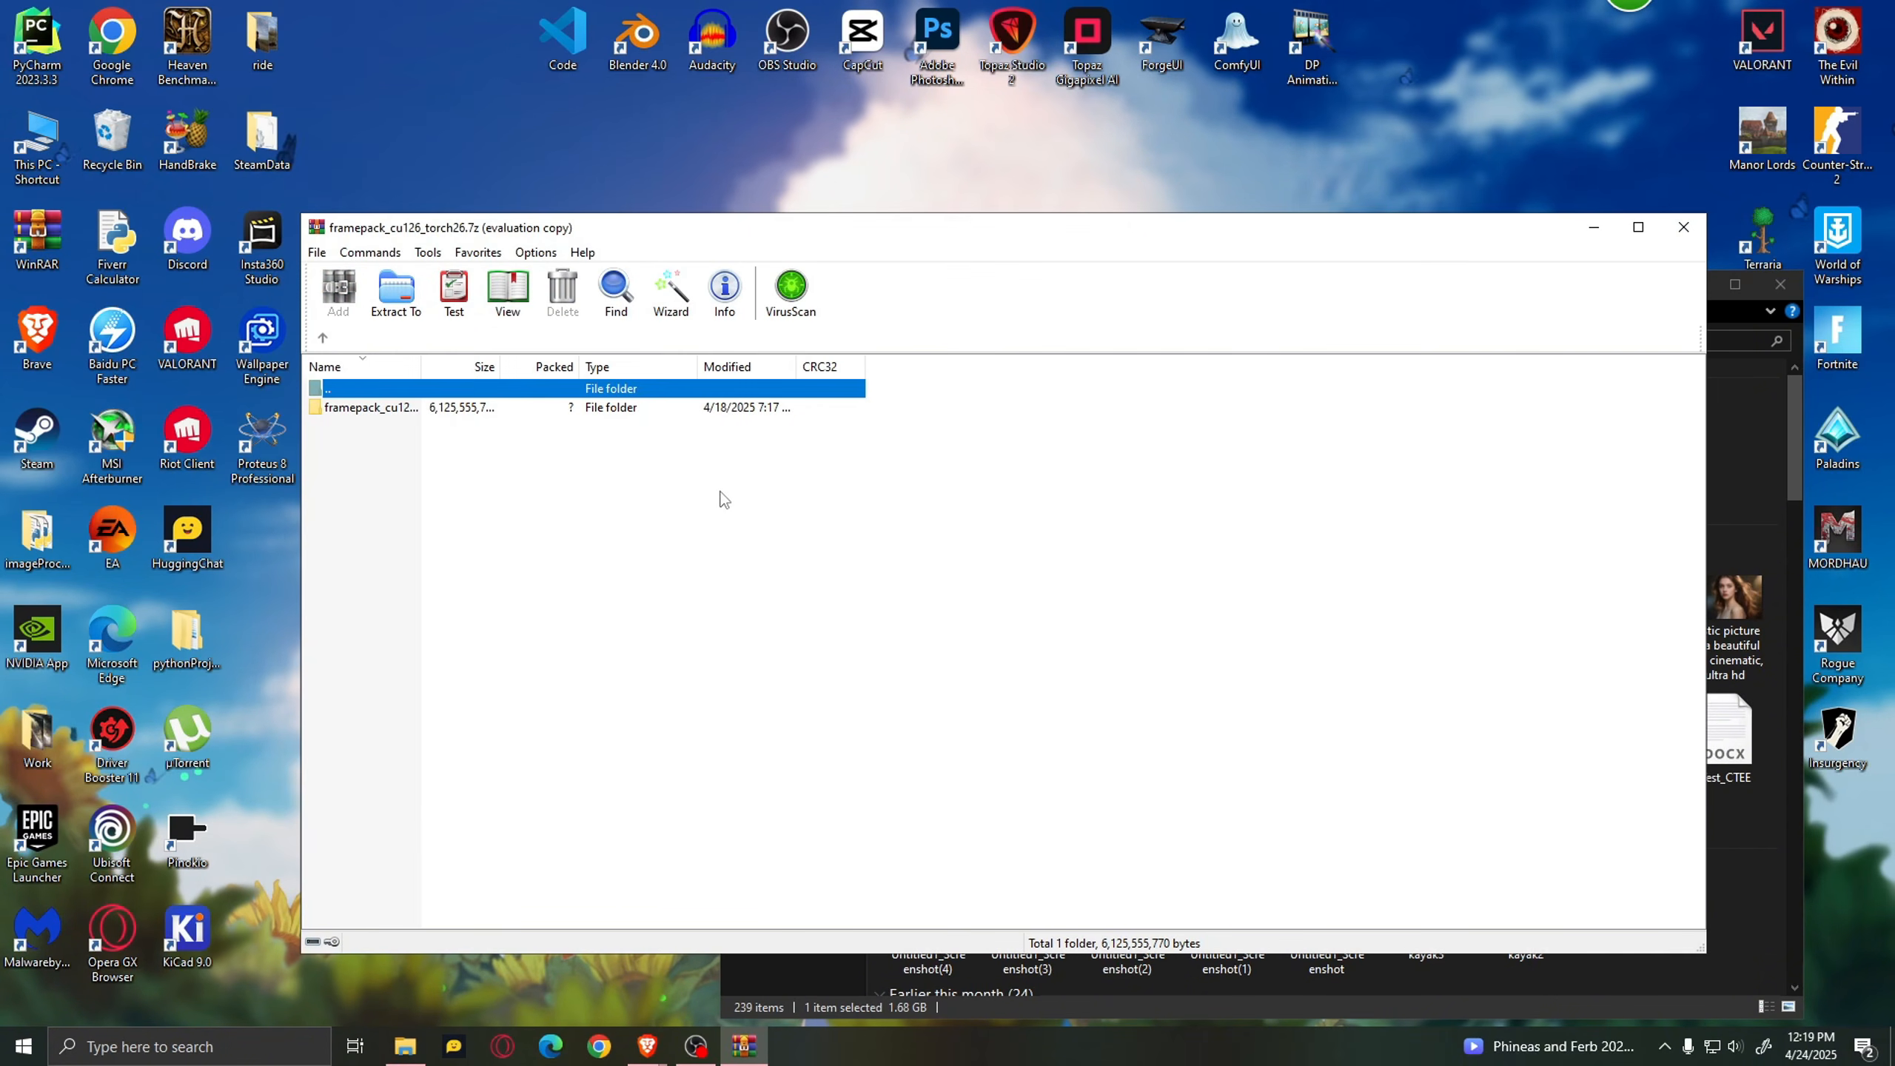
click(1154, 509)
key(Down)
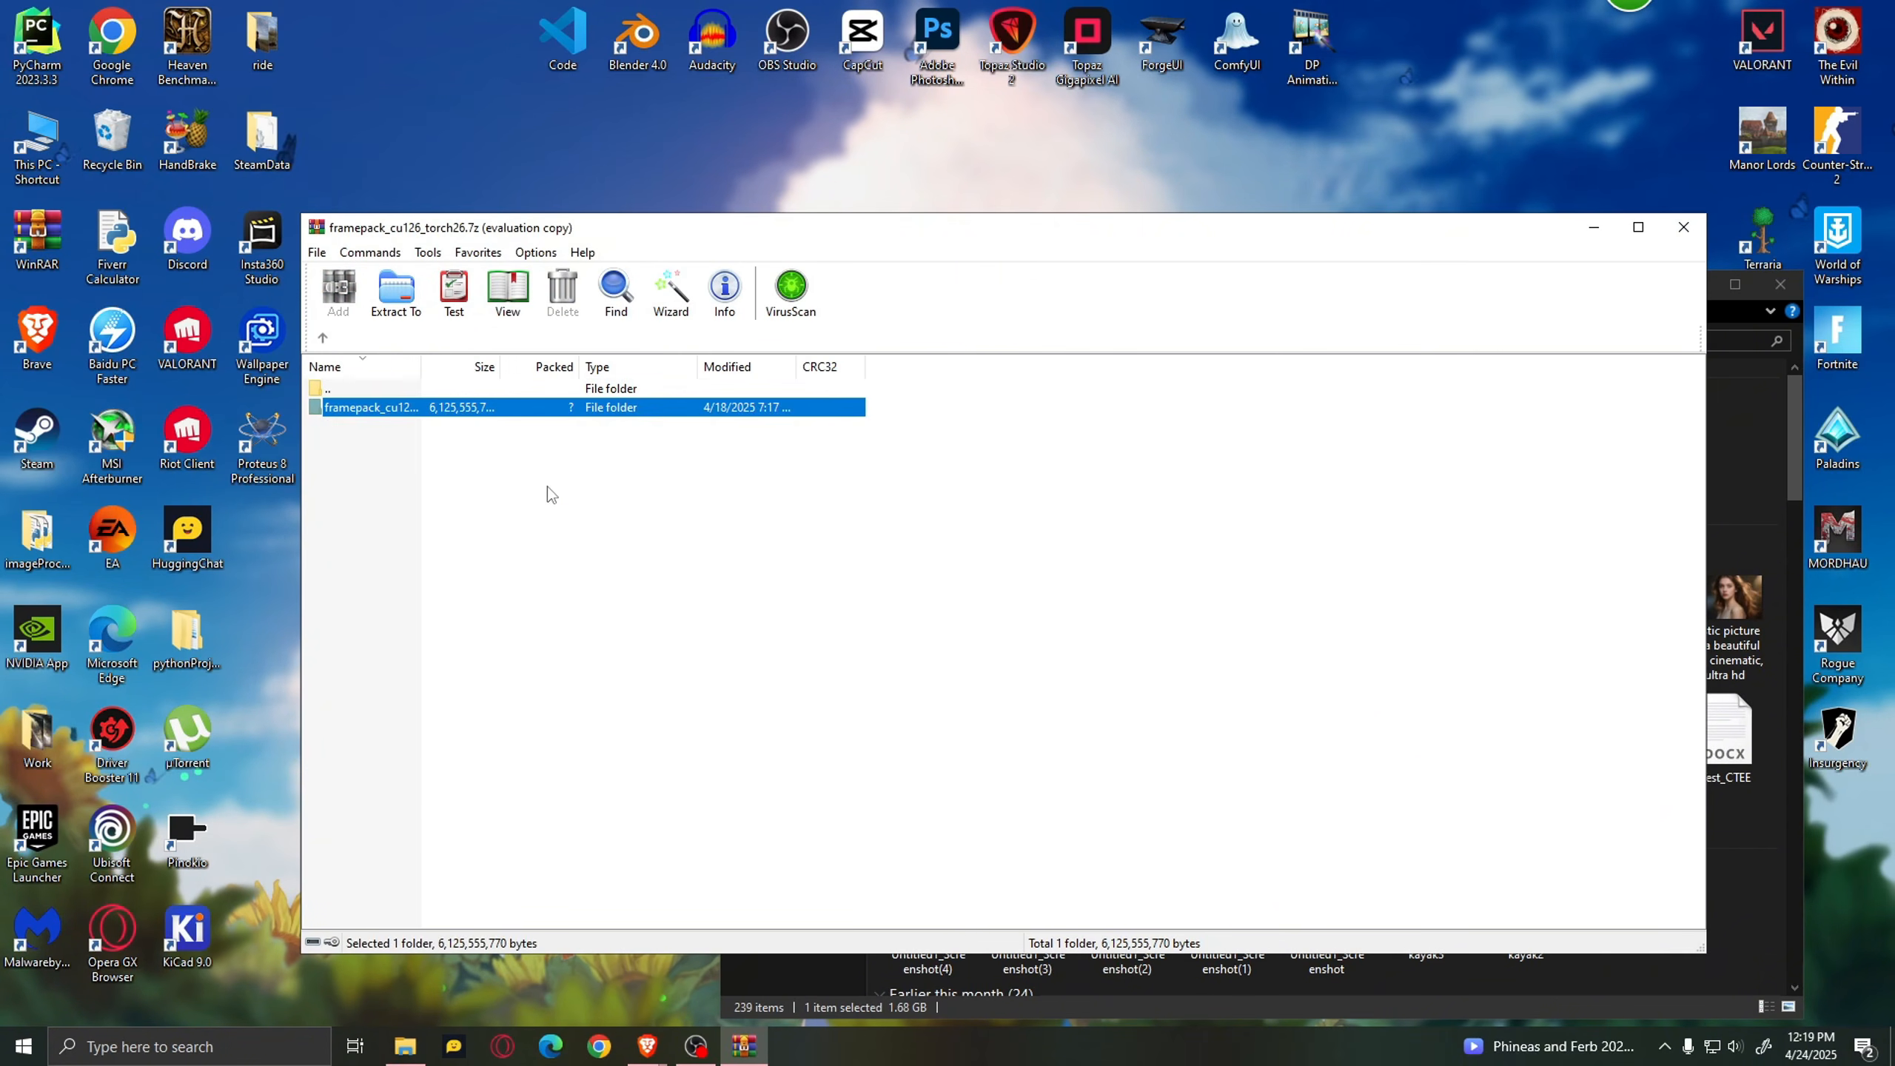
click(401, 298)
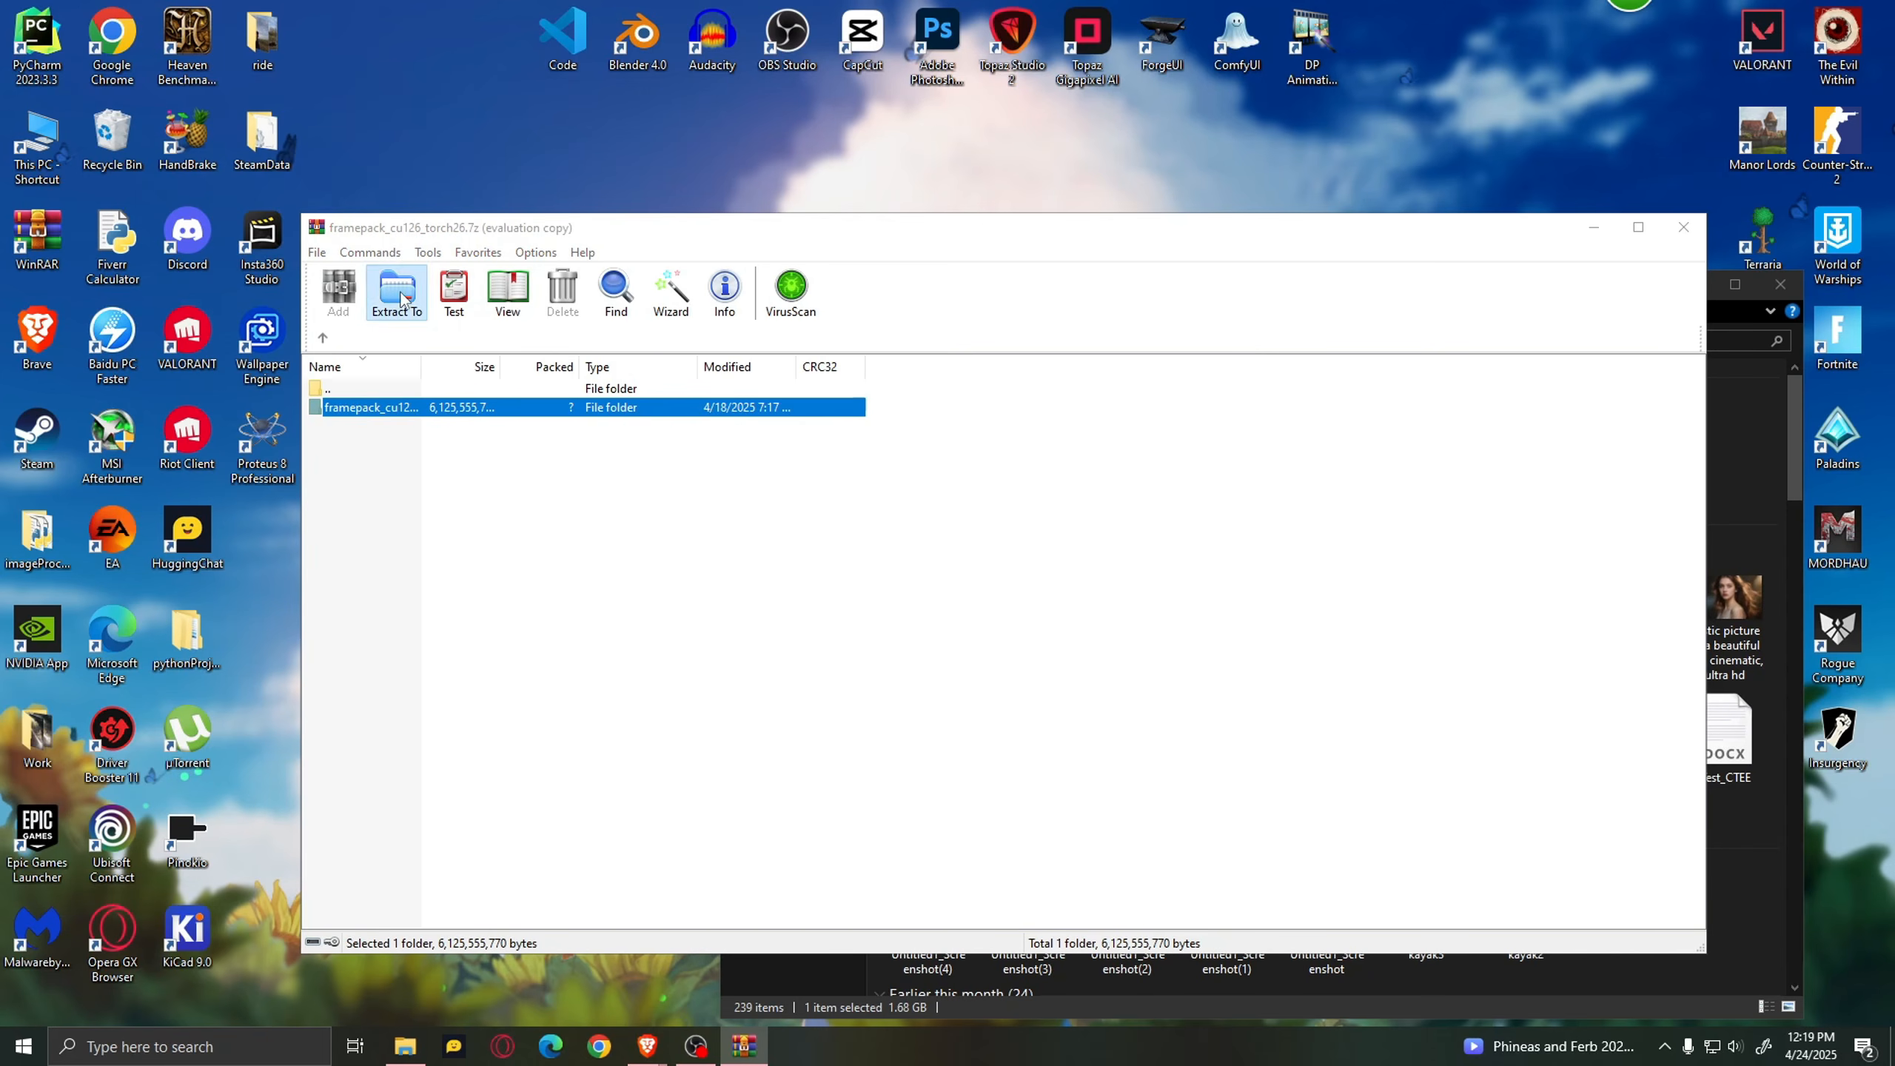
click(1083, 685)
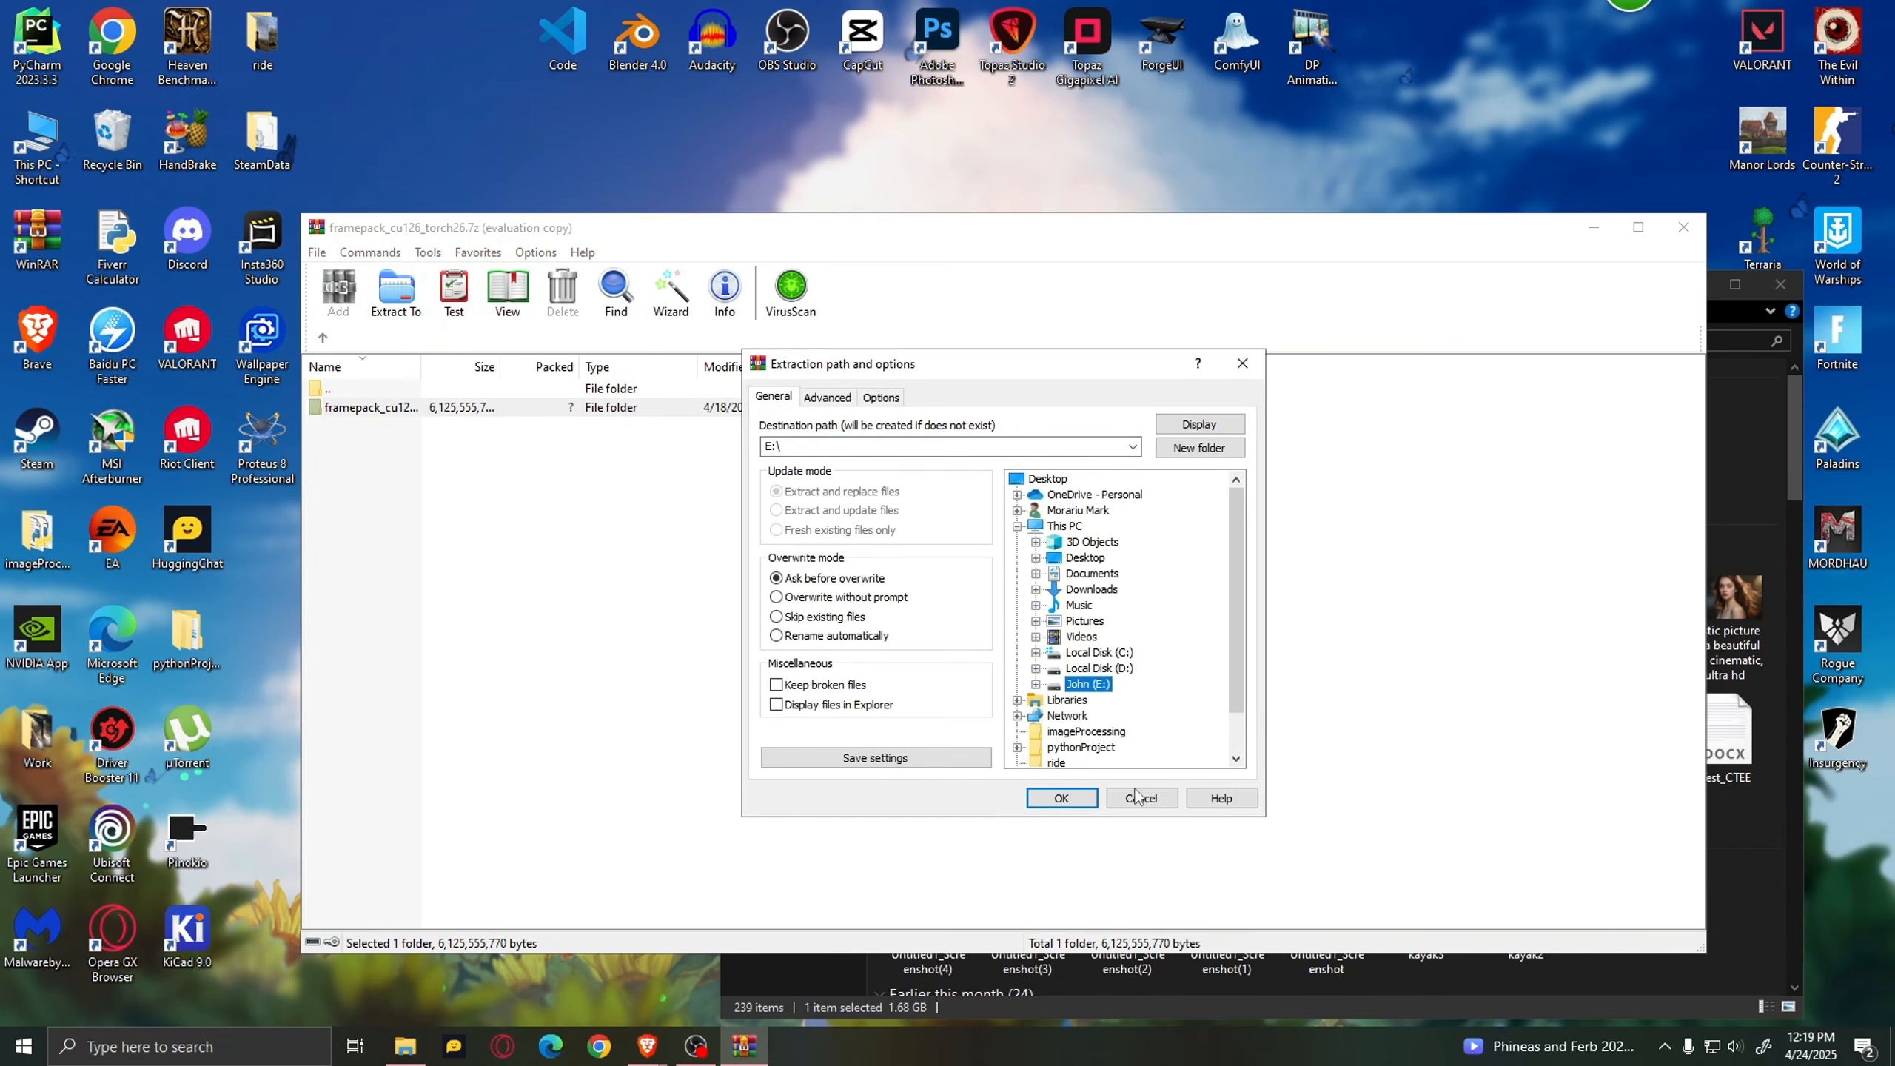
click(1060, 798)
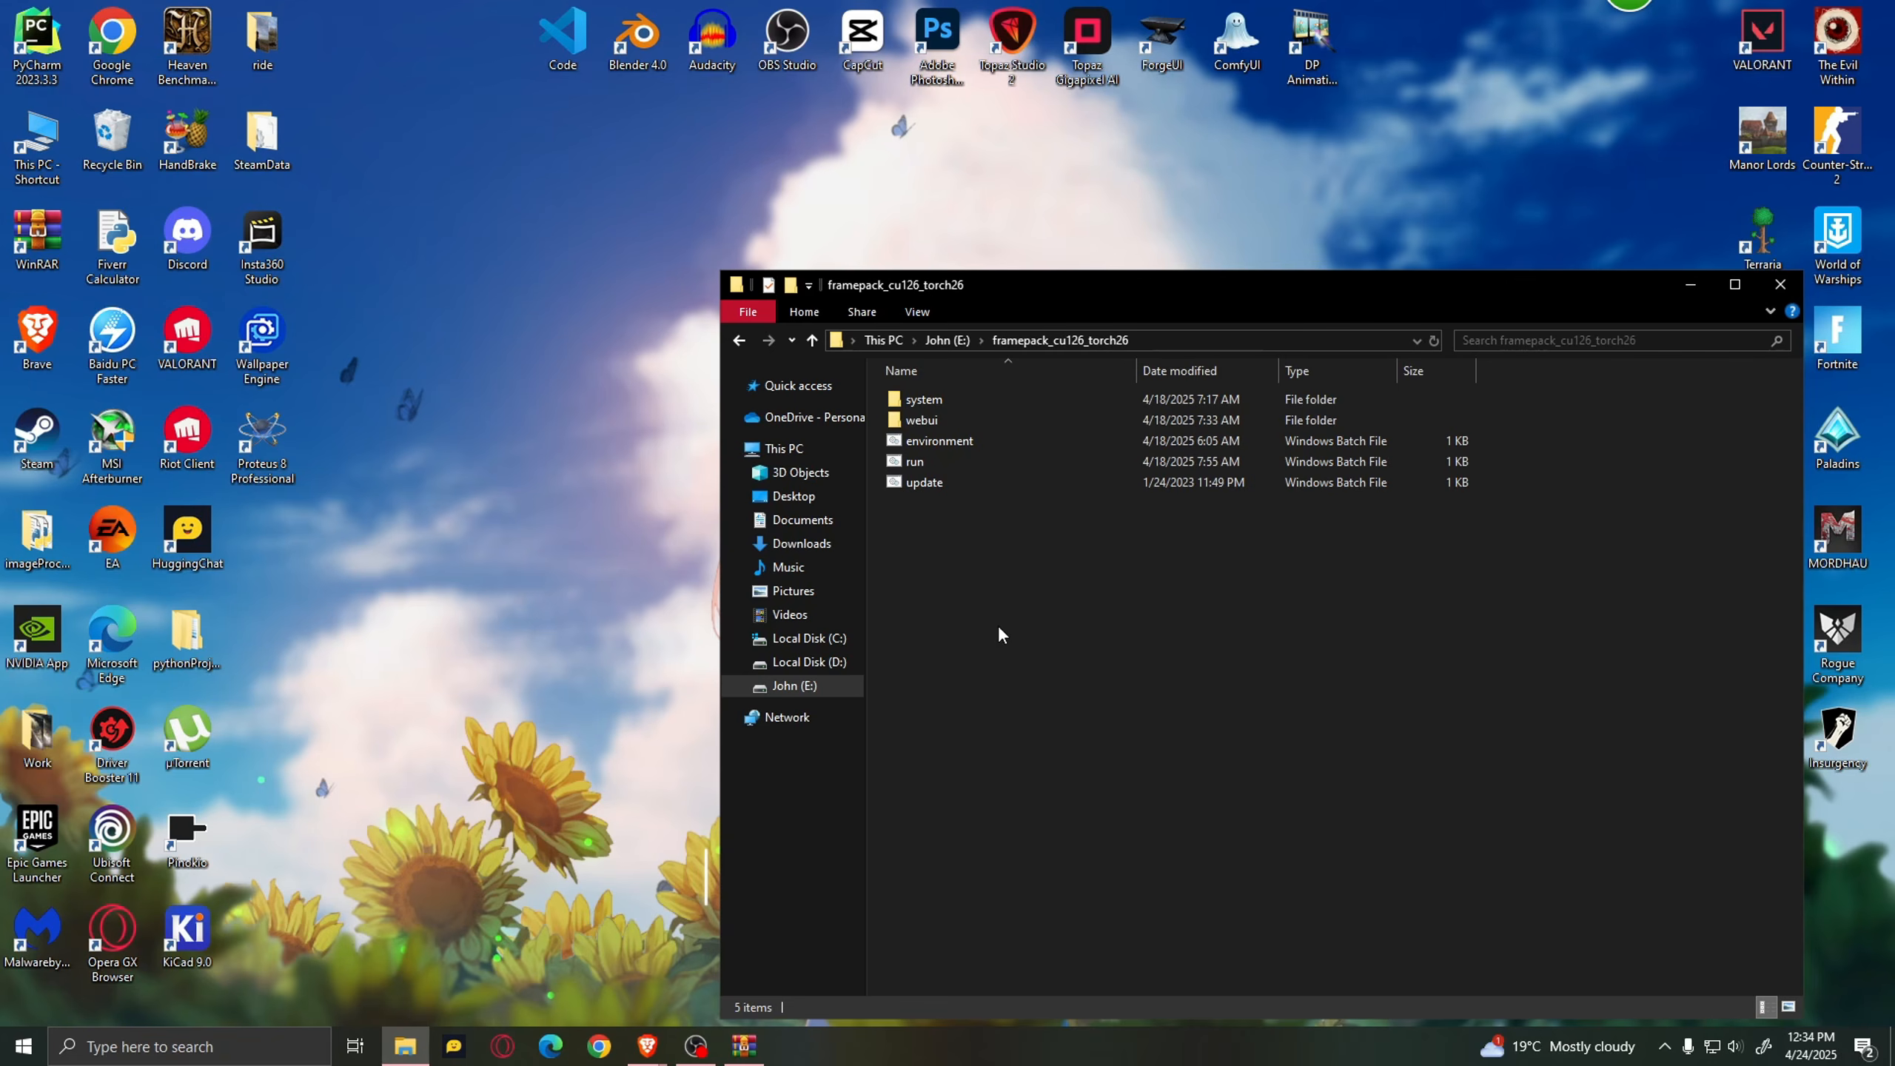
Step: Run the update batch file in the extracted framepack_cu126_torch26 folder and launch FramePack with the run batch file
double_click(962, 481)
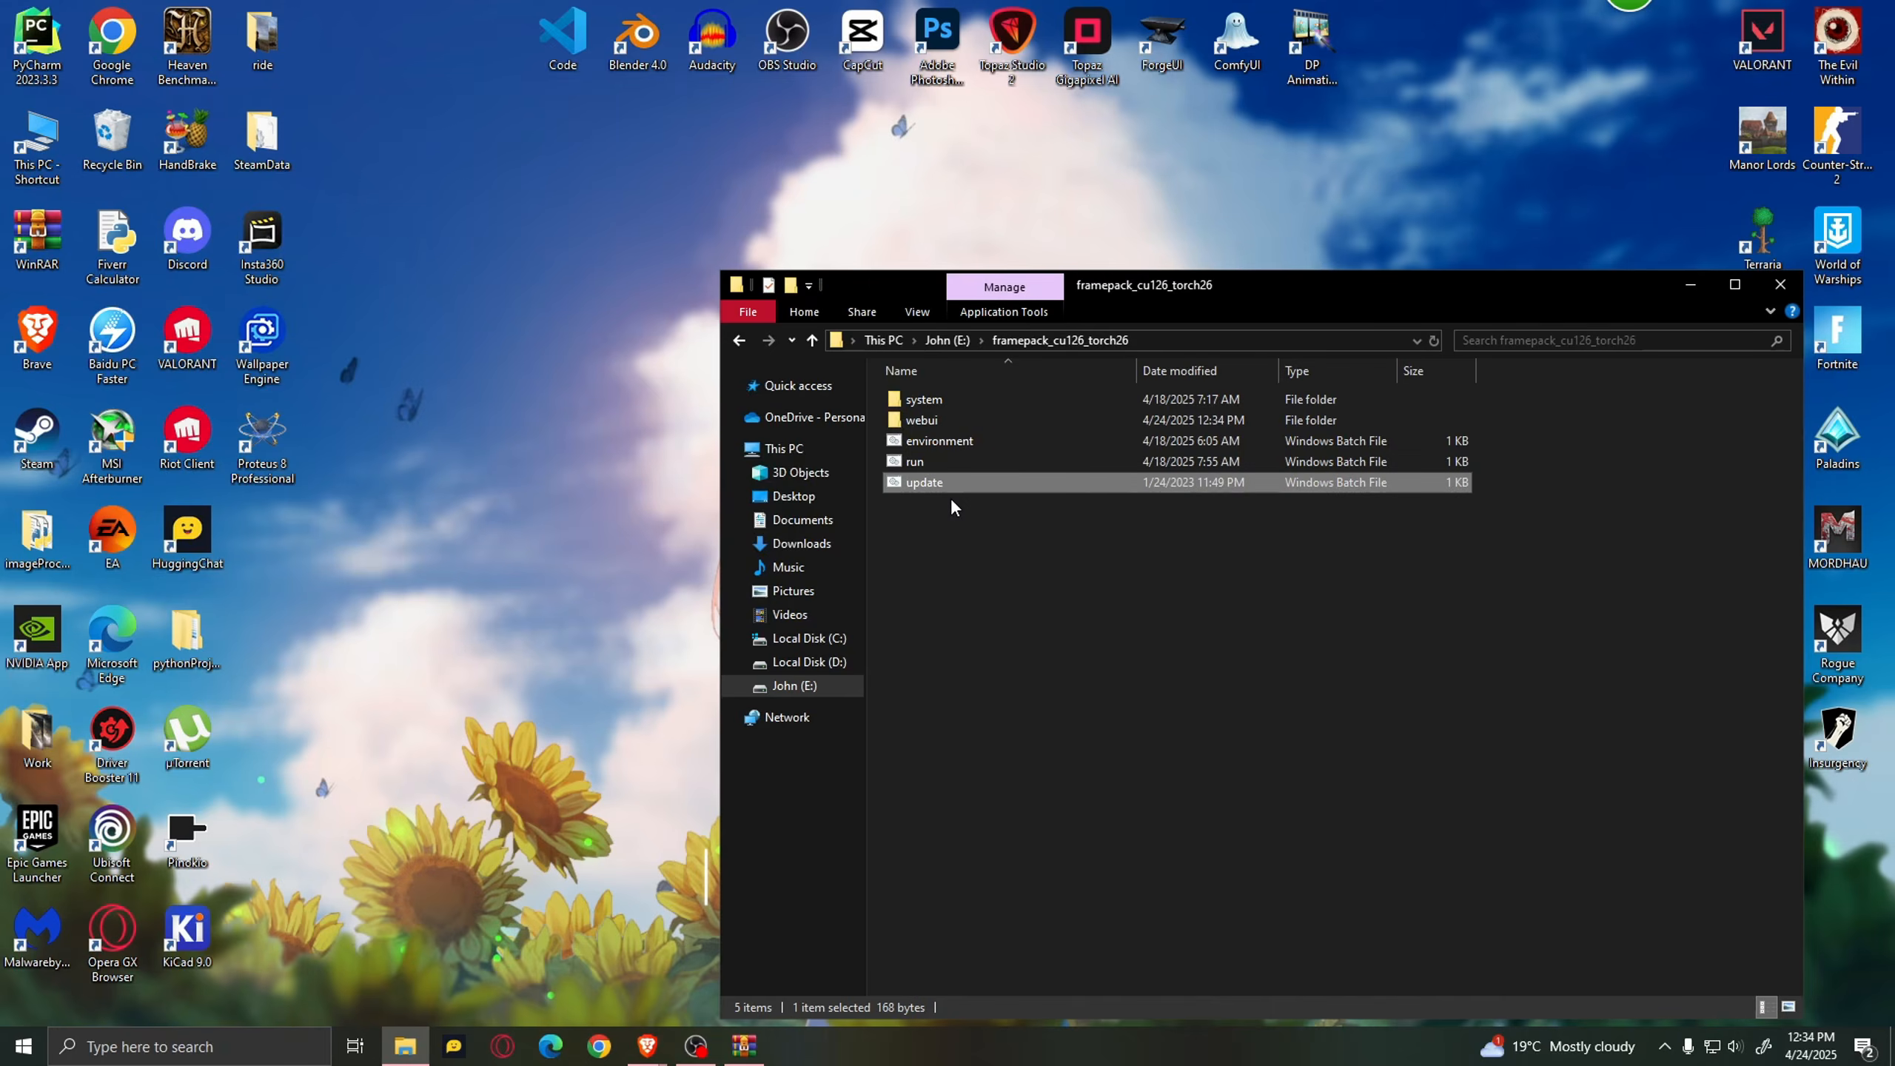
click(980, 562)
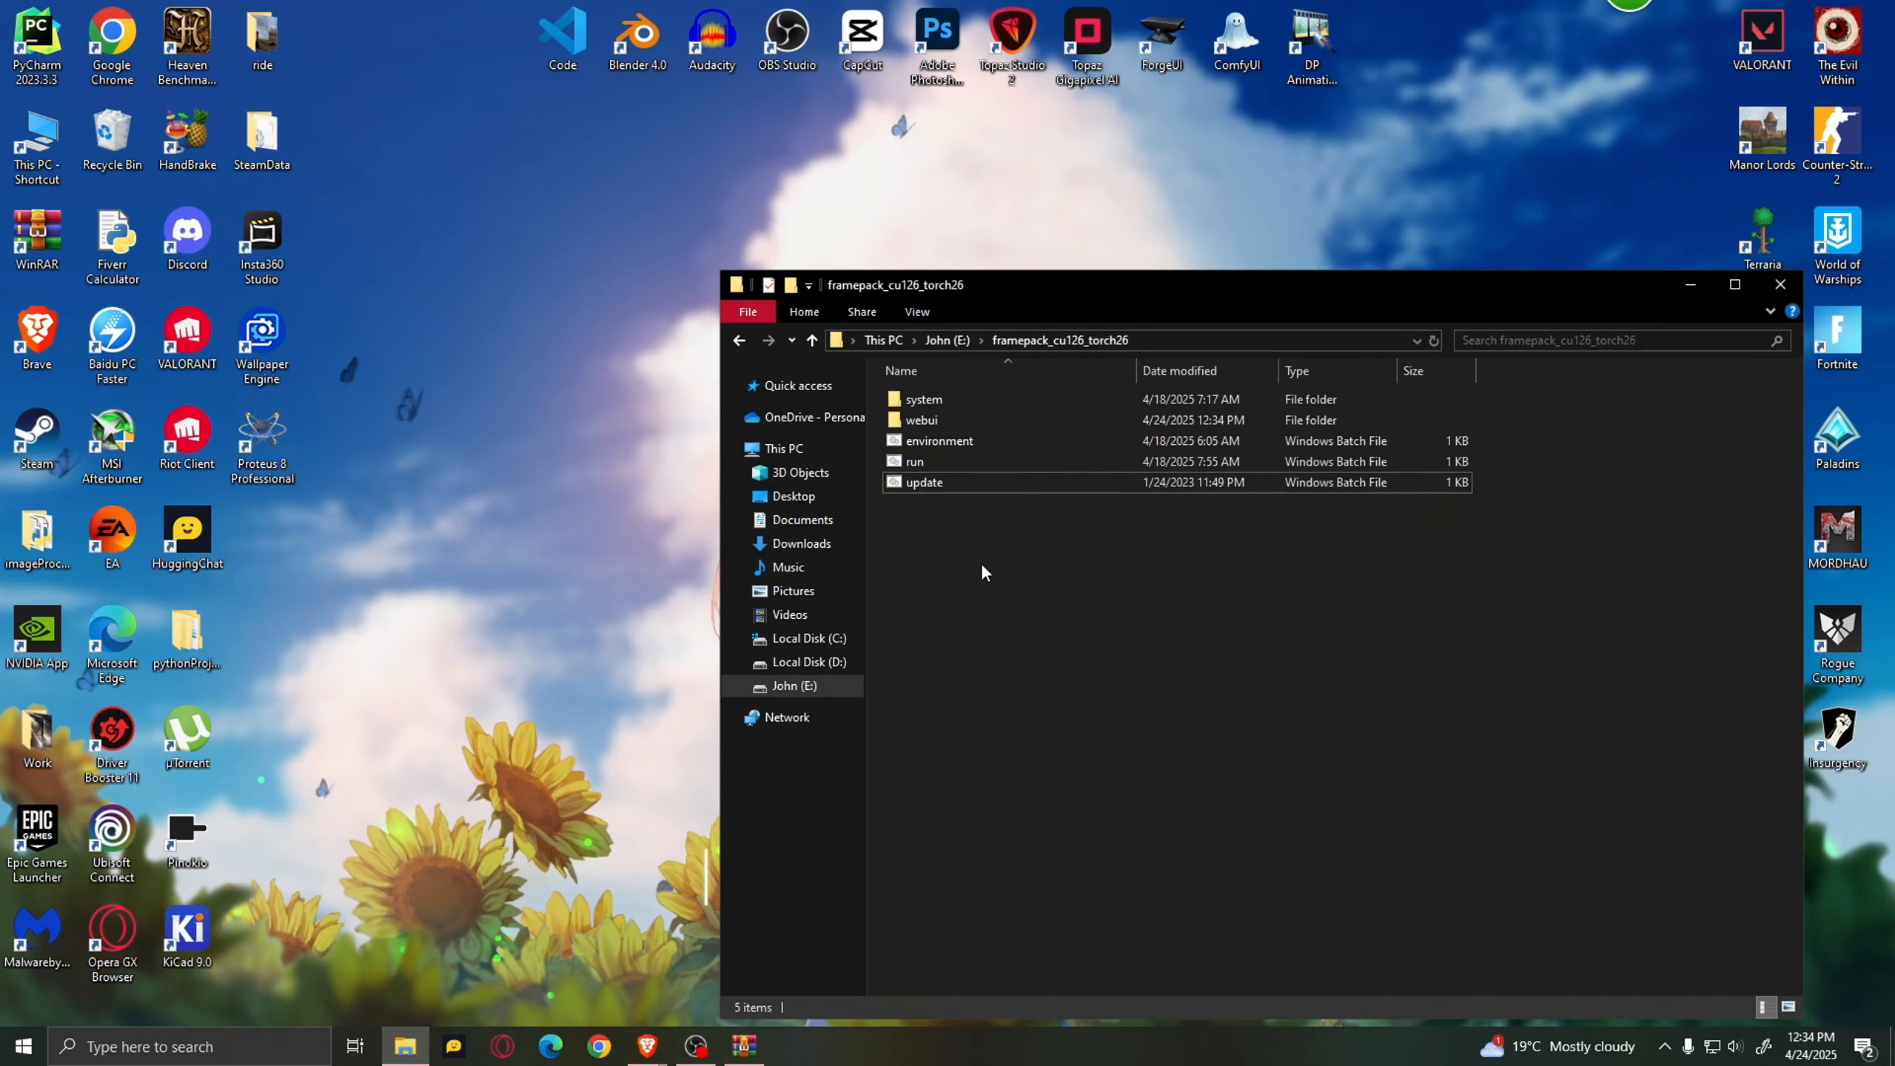
double_click(938, 461)
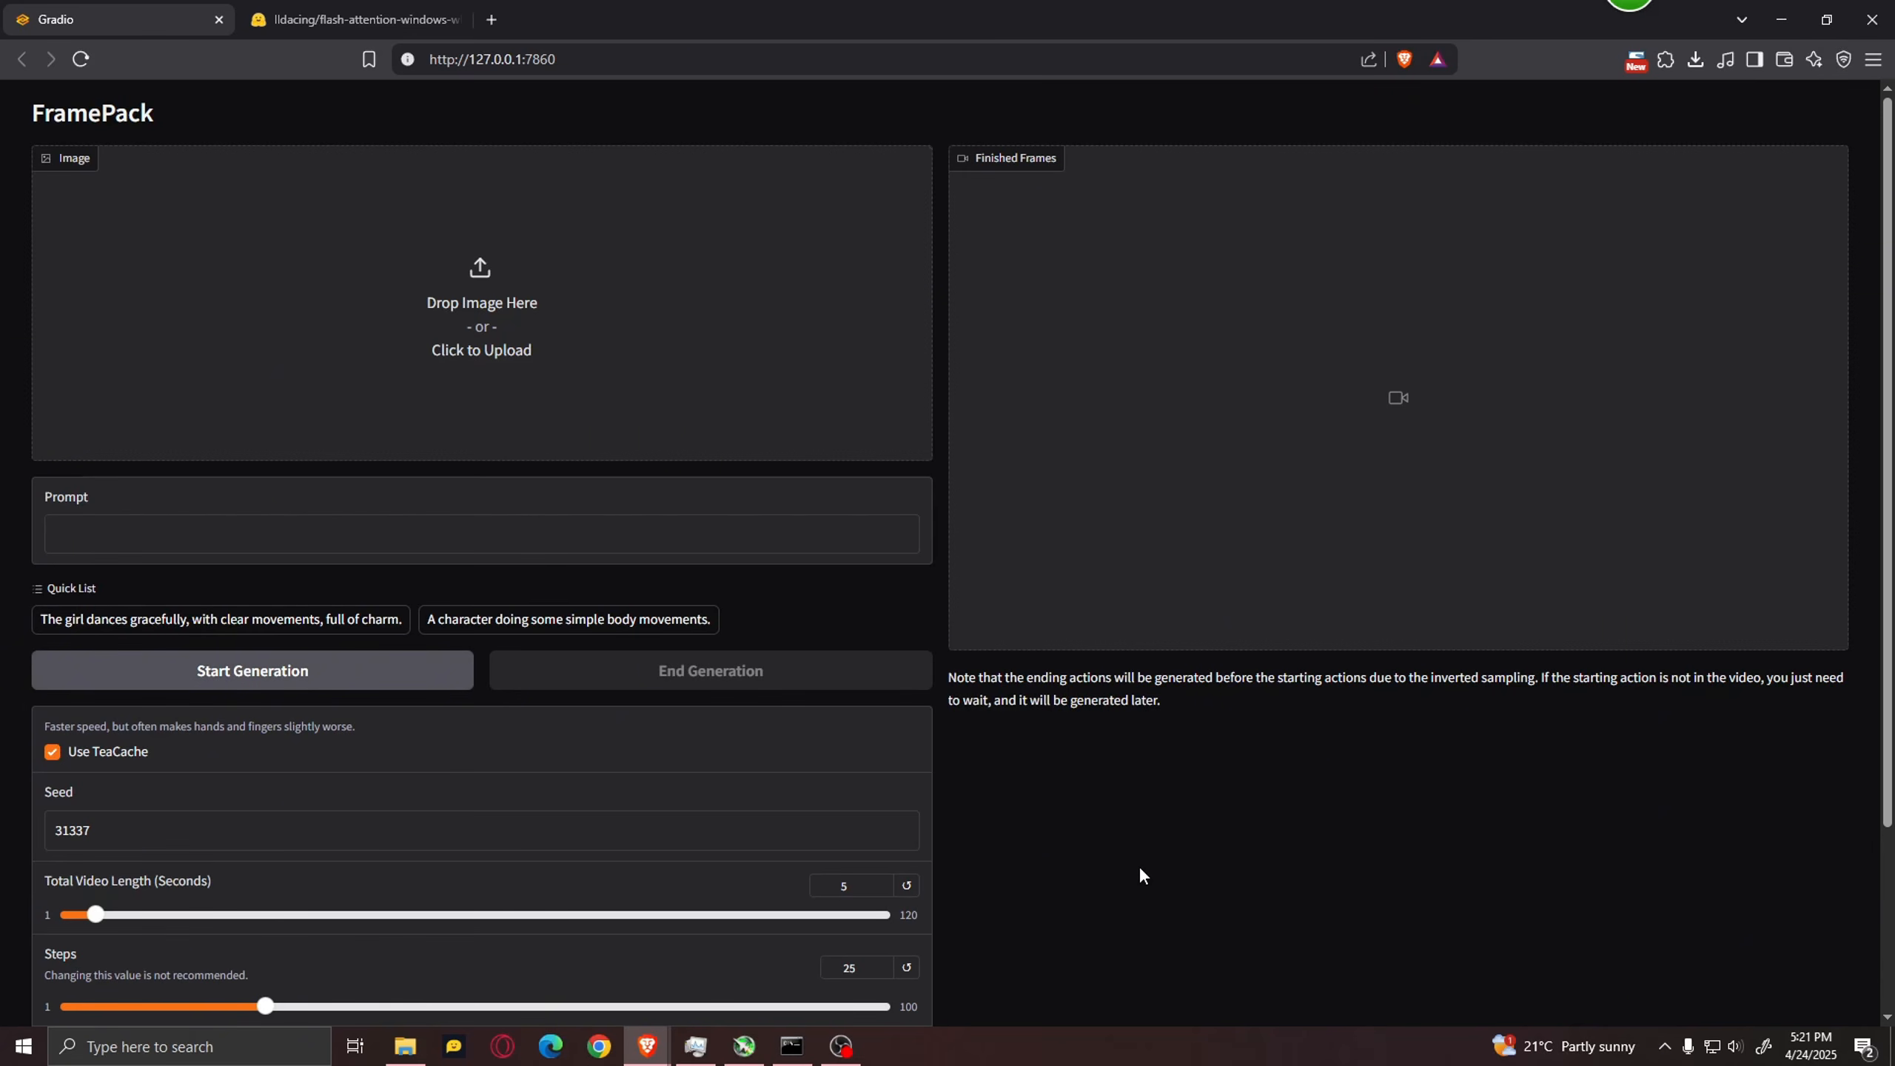
Step: Search Windows for the performance options and open the virtual memory settings
click(147, 1045)
text(per)
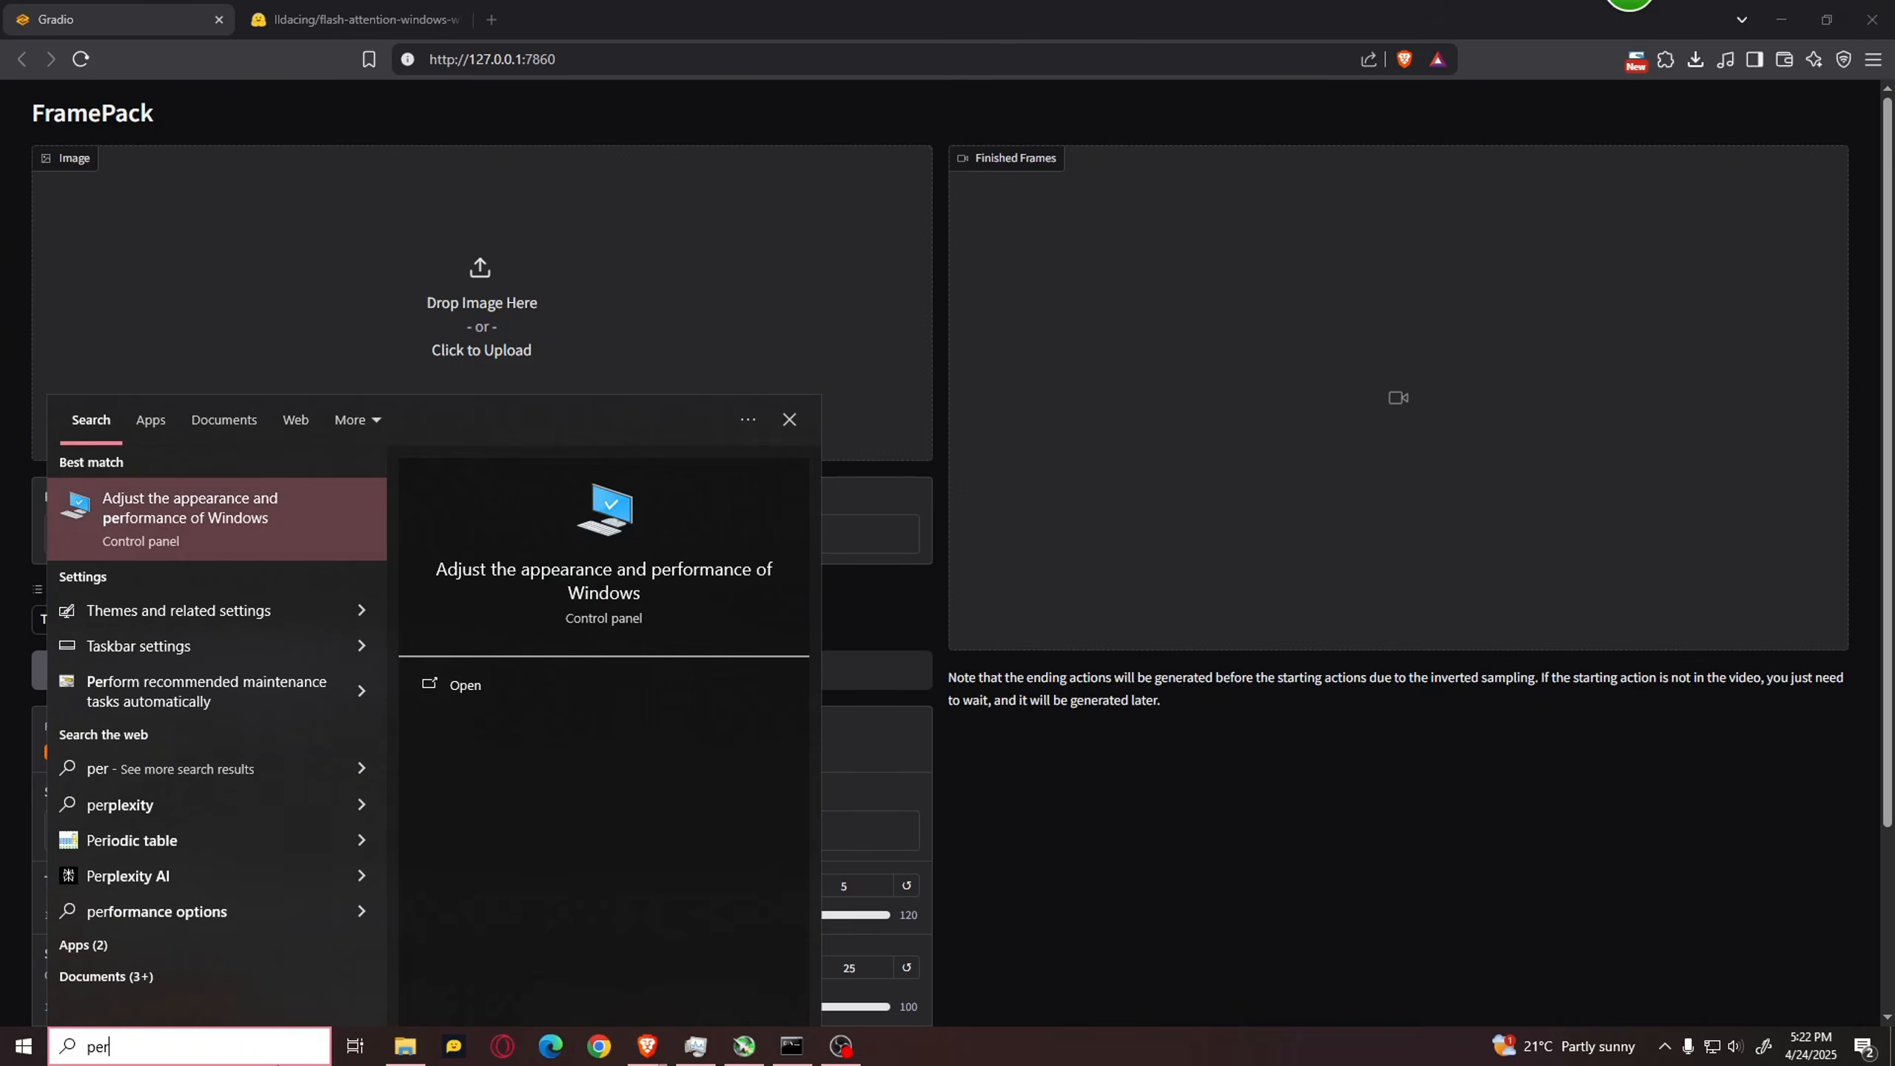
key(Return)
click(346, 281)
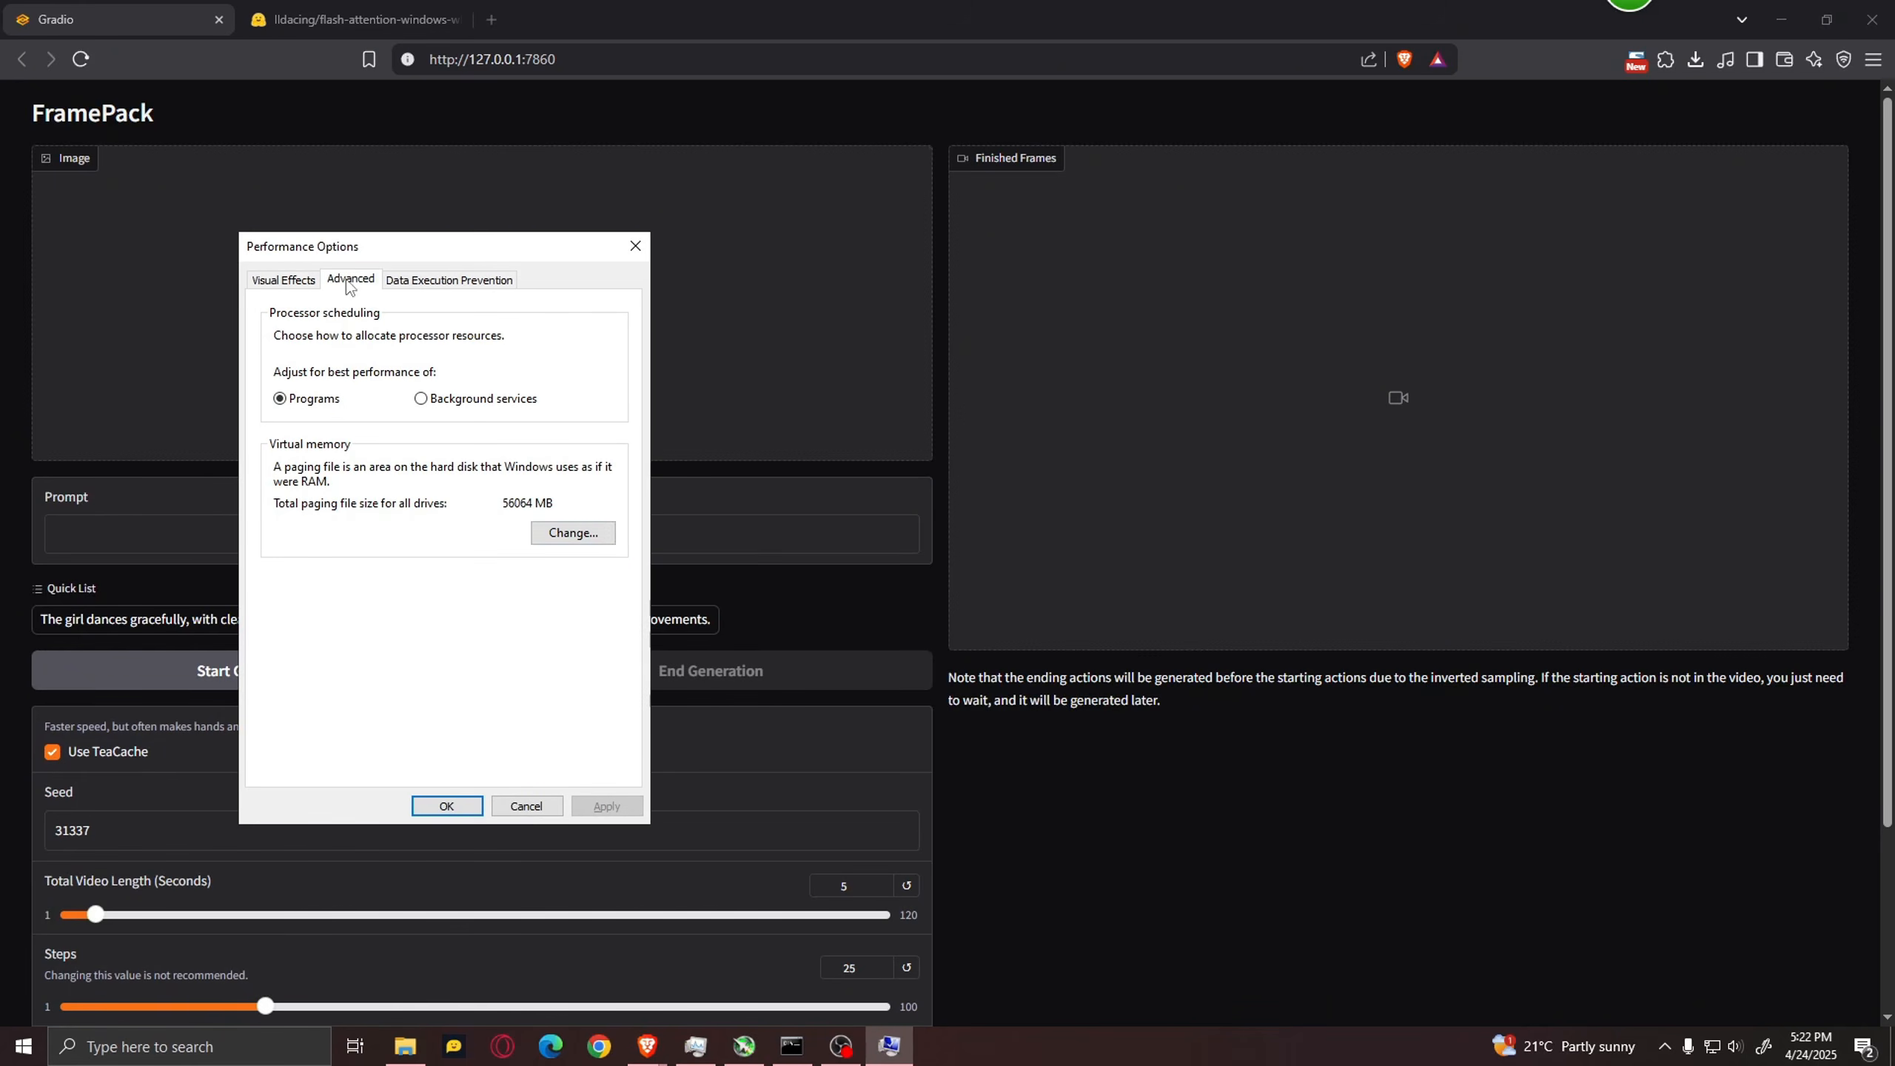
click(573, 532)
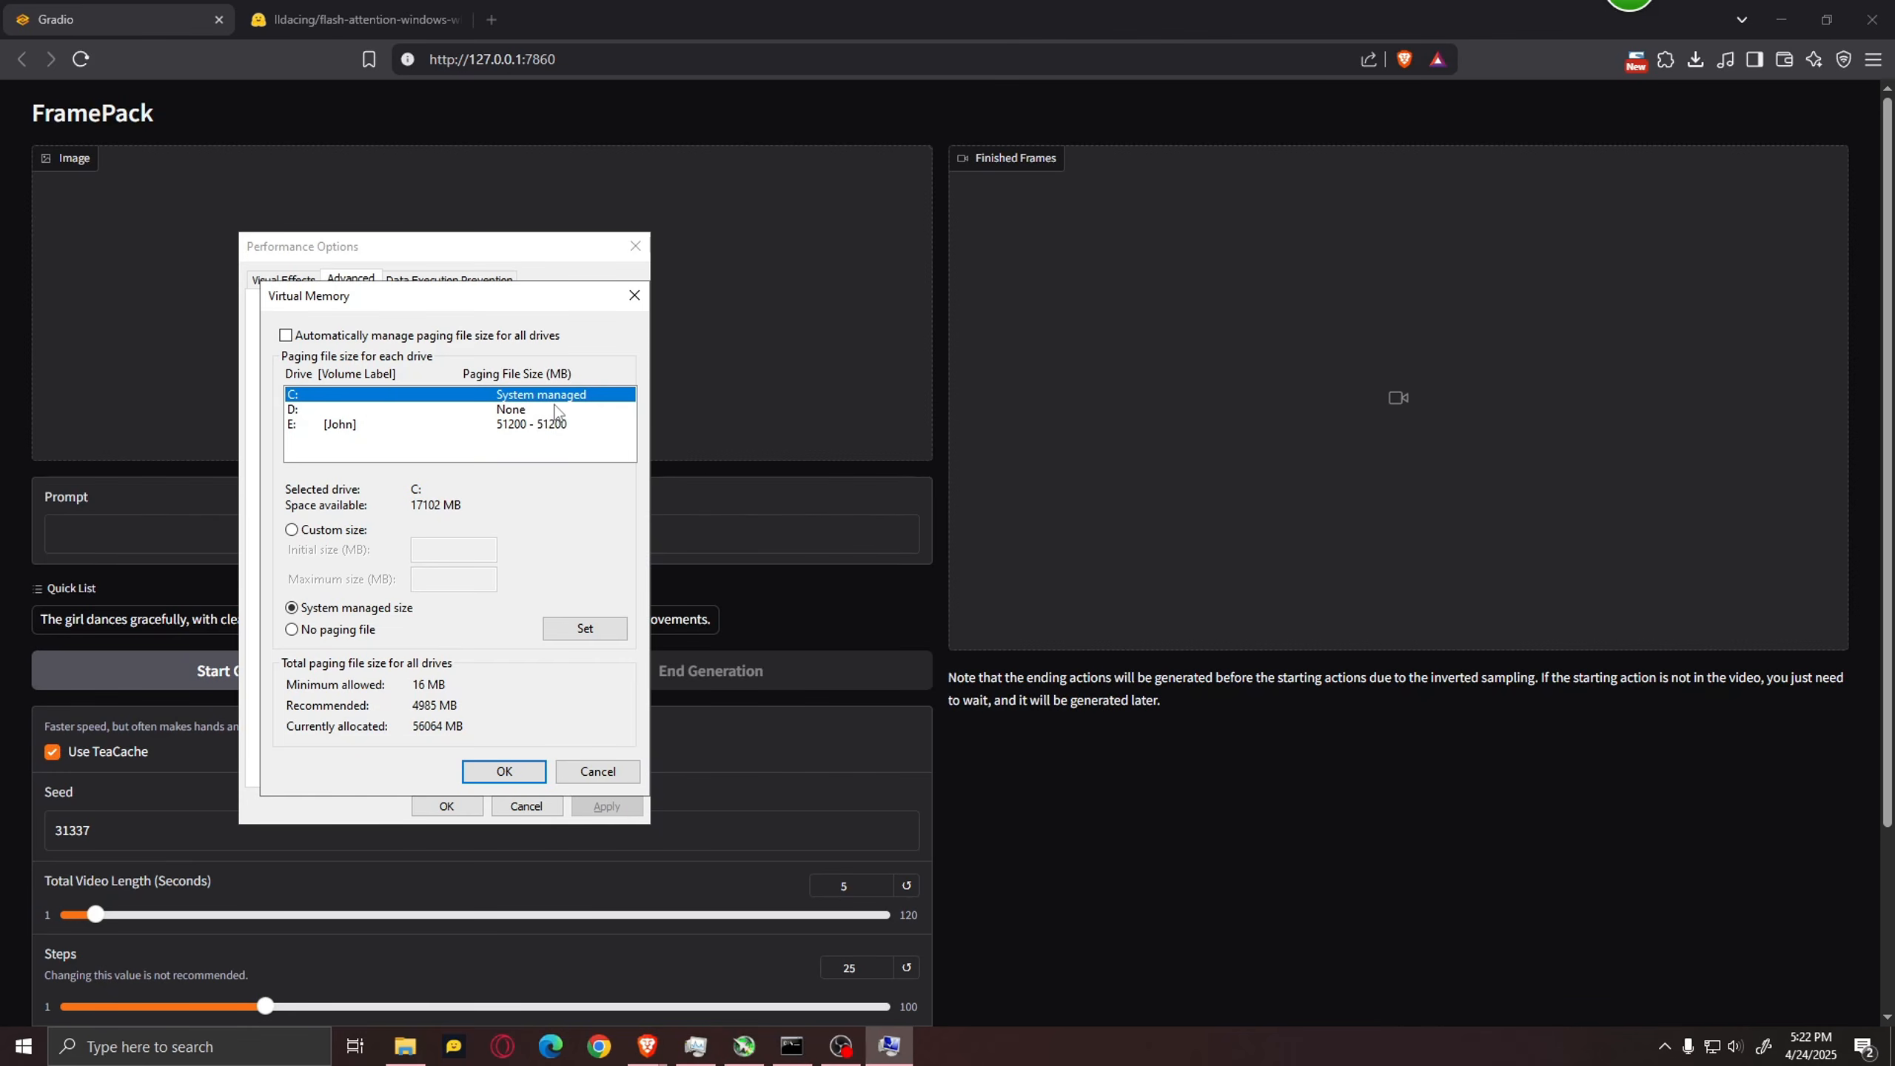
Step: Select drive E: in the virtual memory settings, examine its custom paging file size and confirm the dialog
click(540, 425)
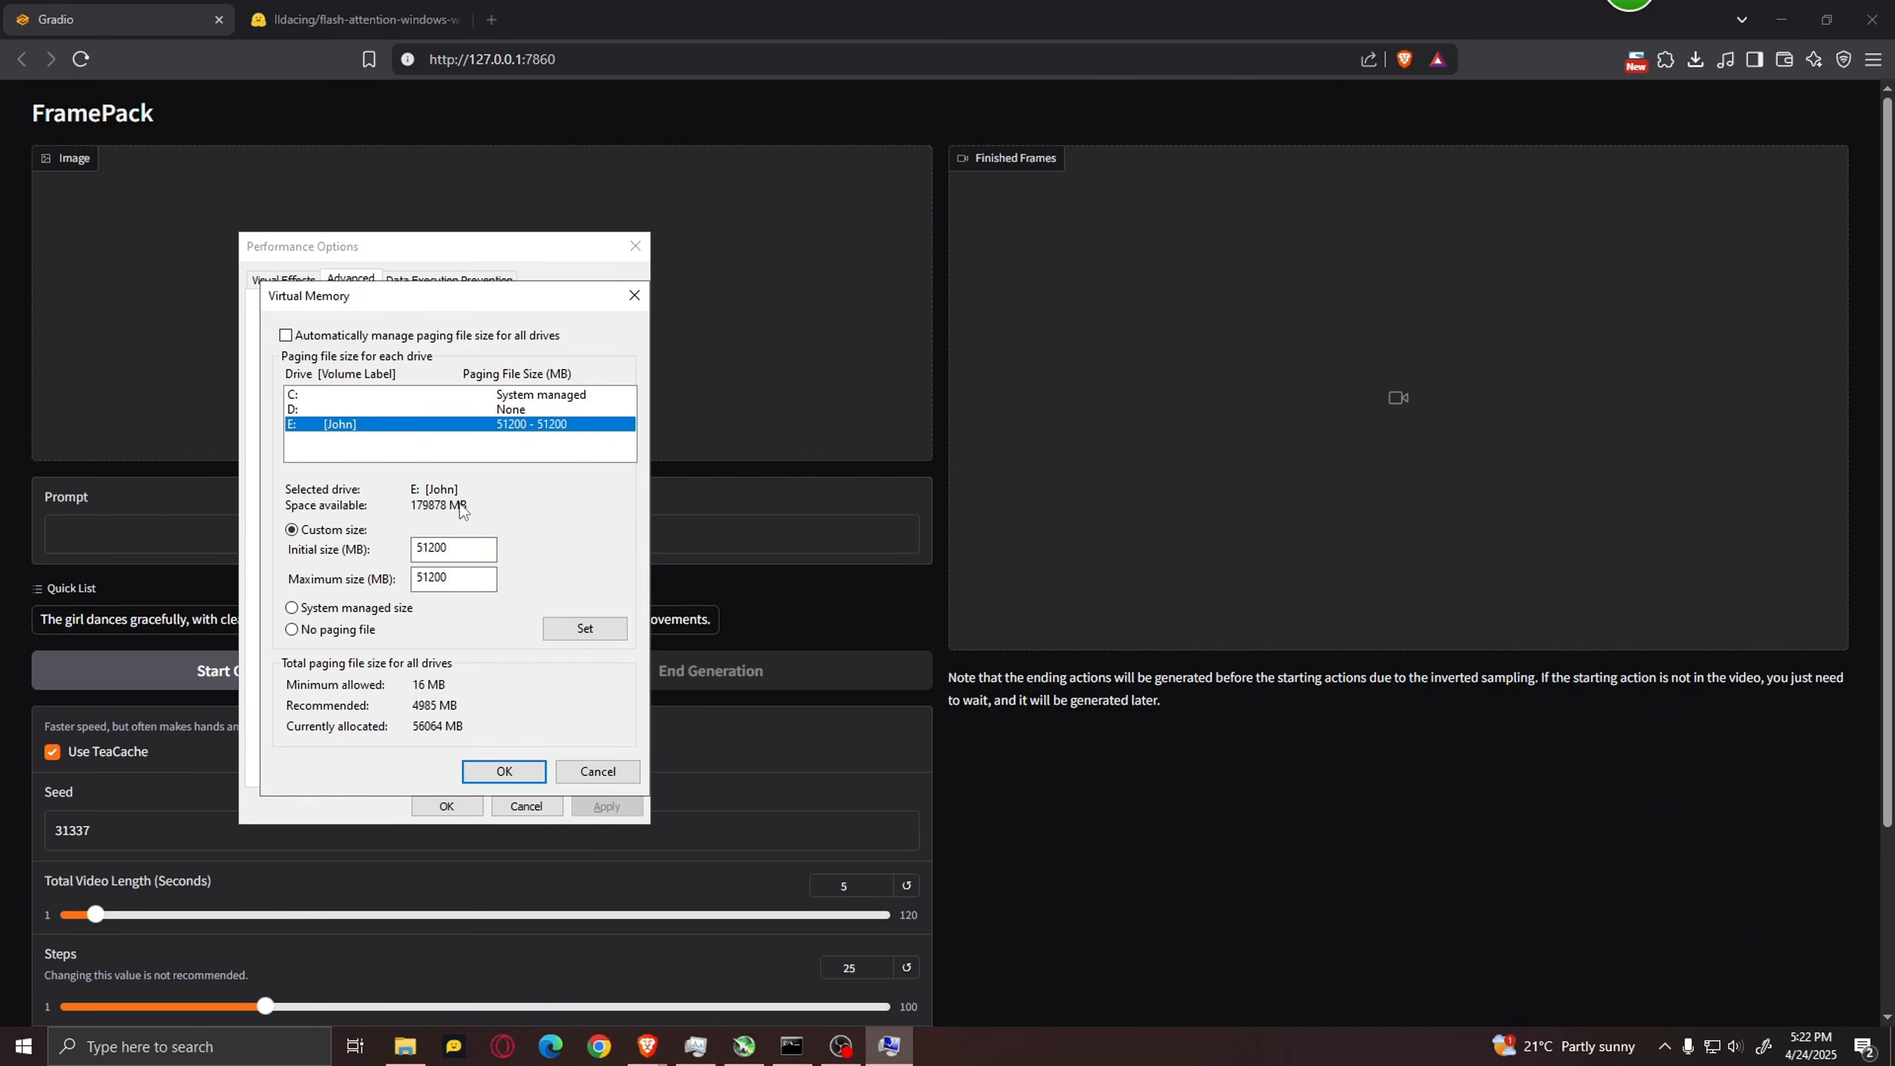
click(470, 545)
double_click(446, 547)
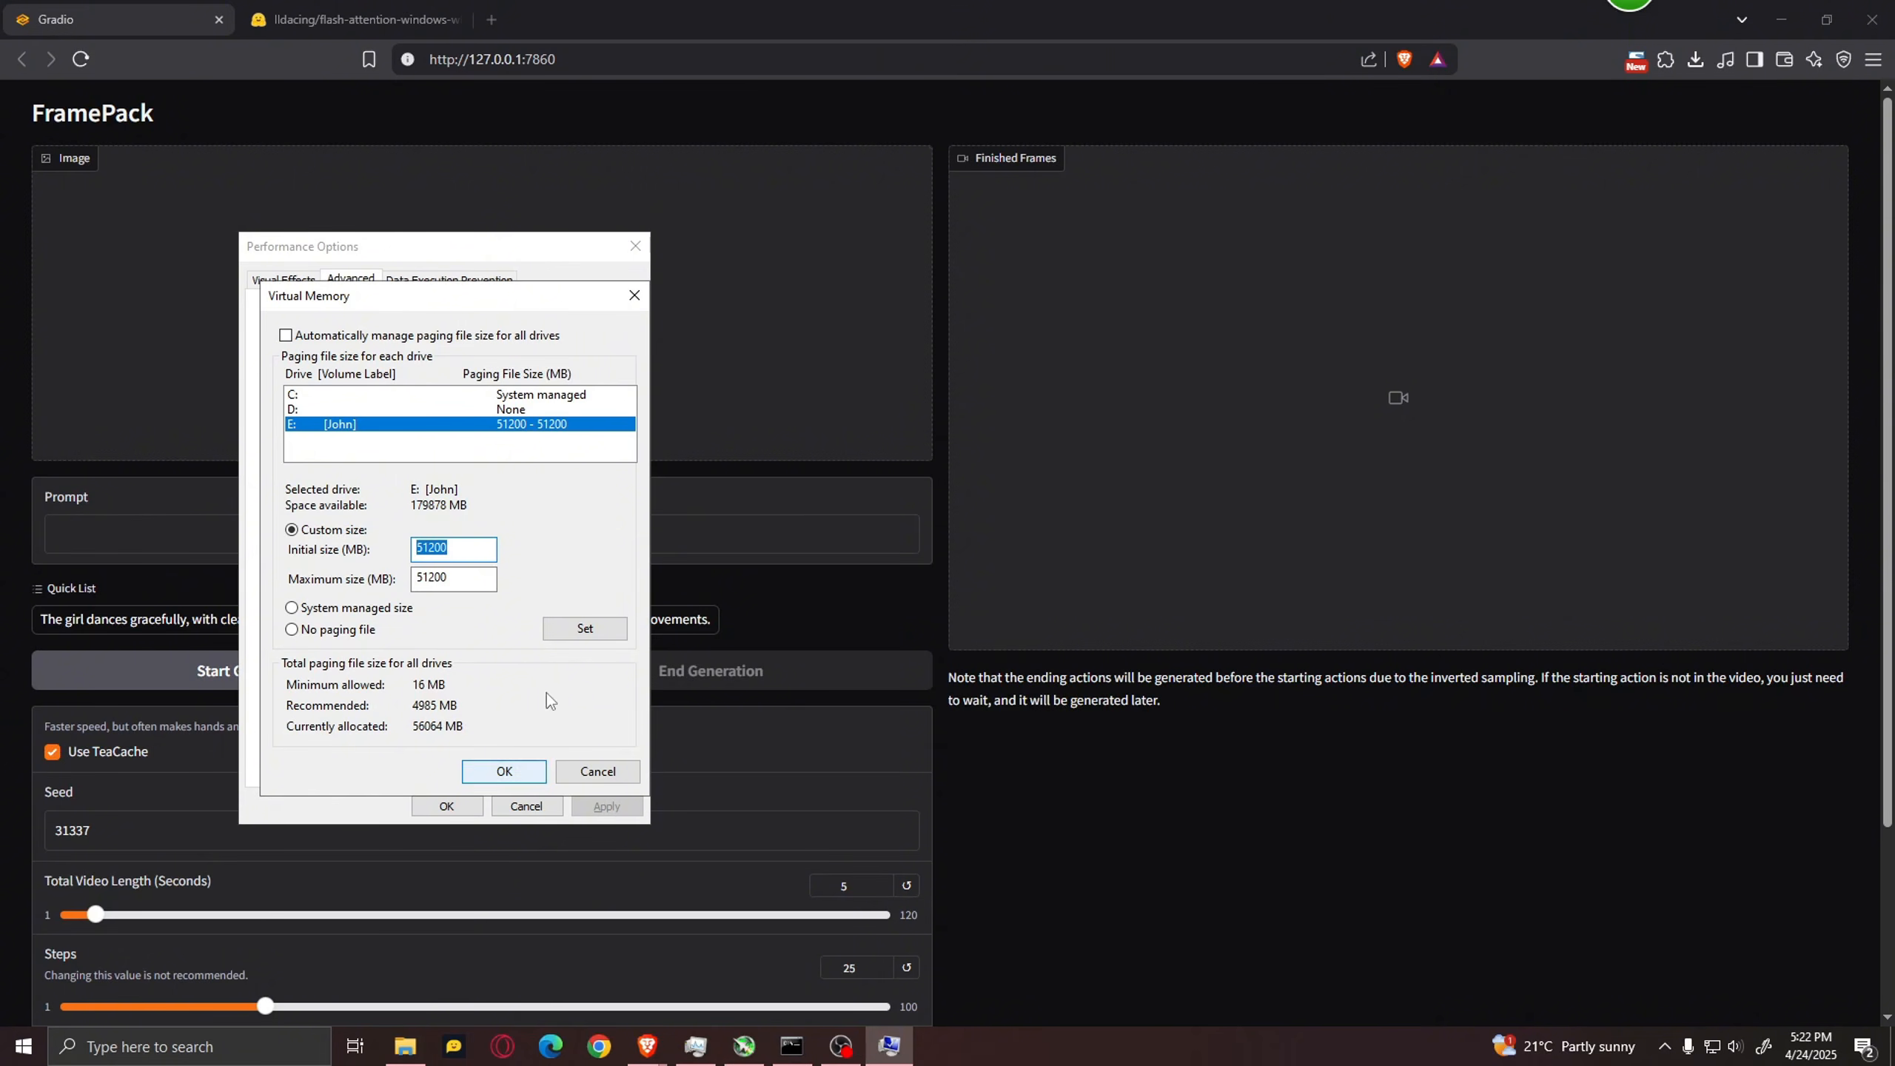
click(503, 771)
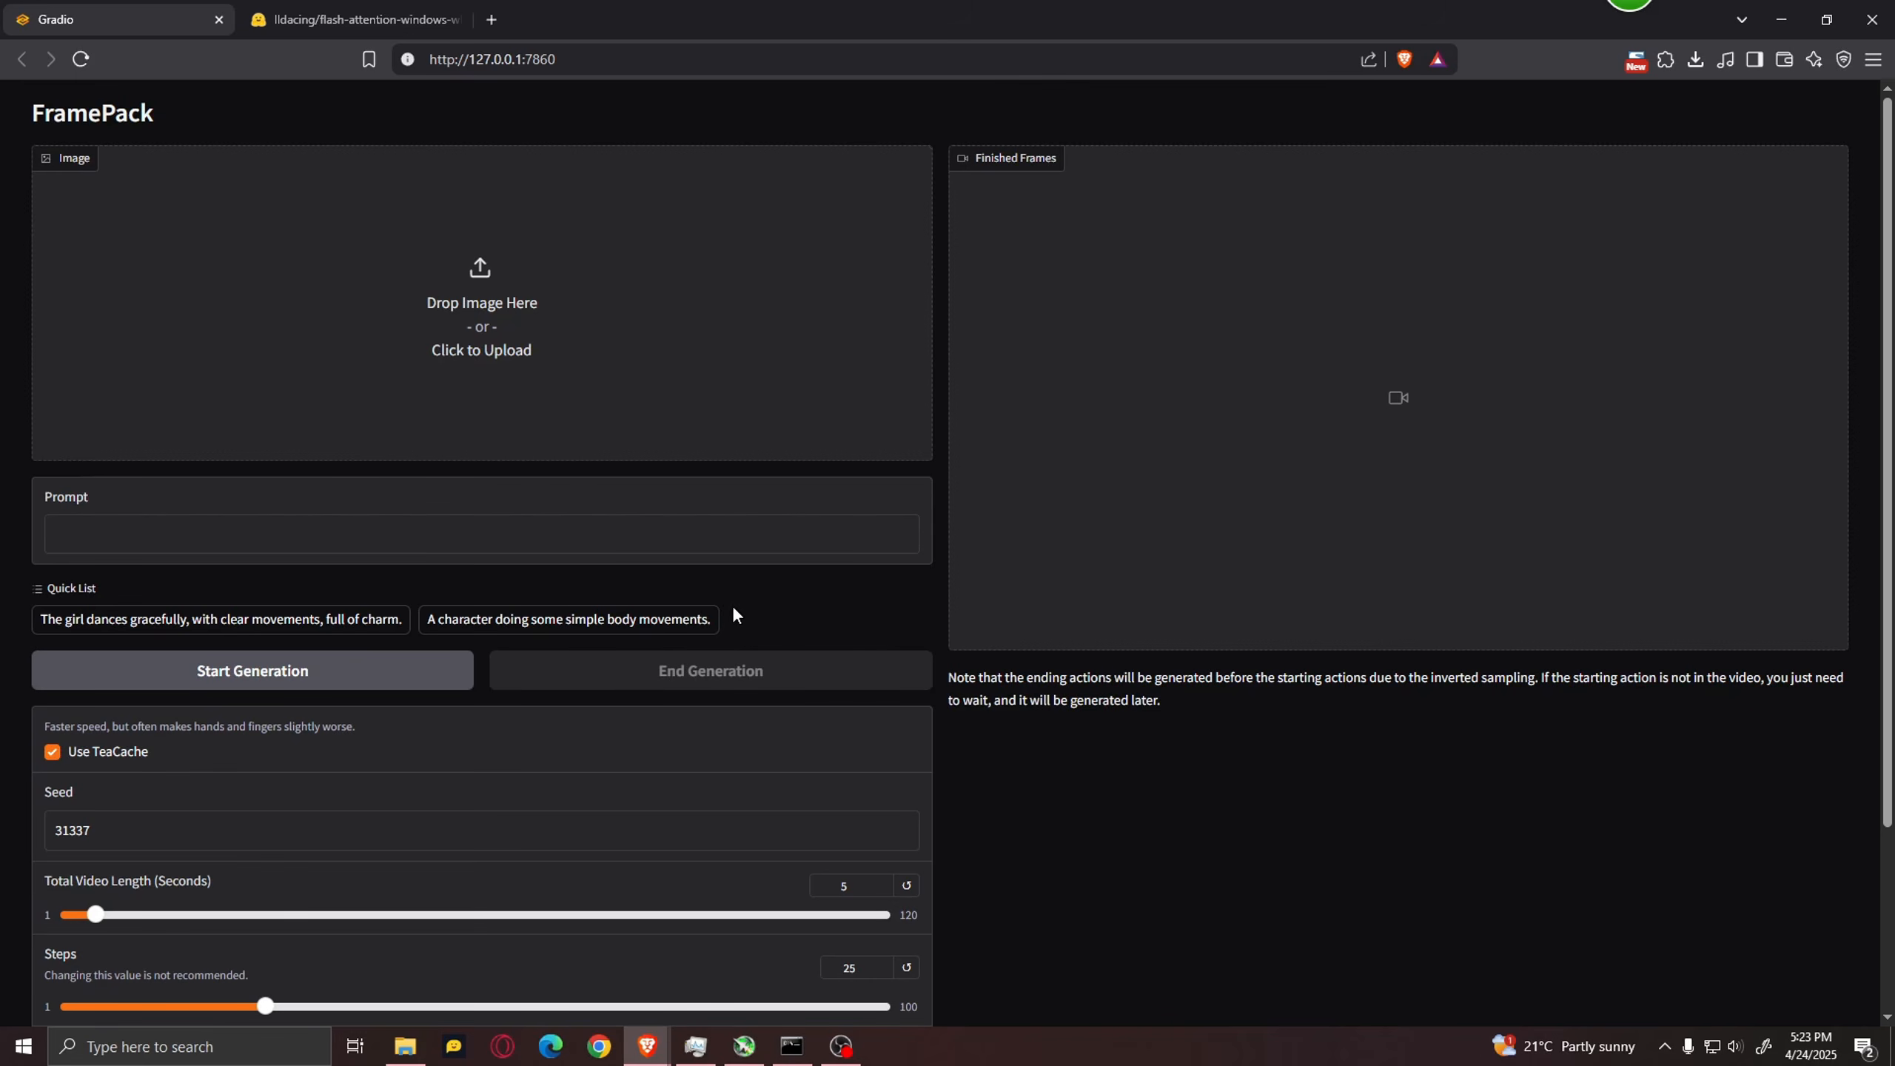
Step: Open a command prompt in the system\python folder of framepack_cu126_torch26
click(792, 1045)
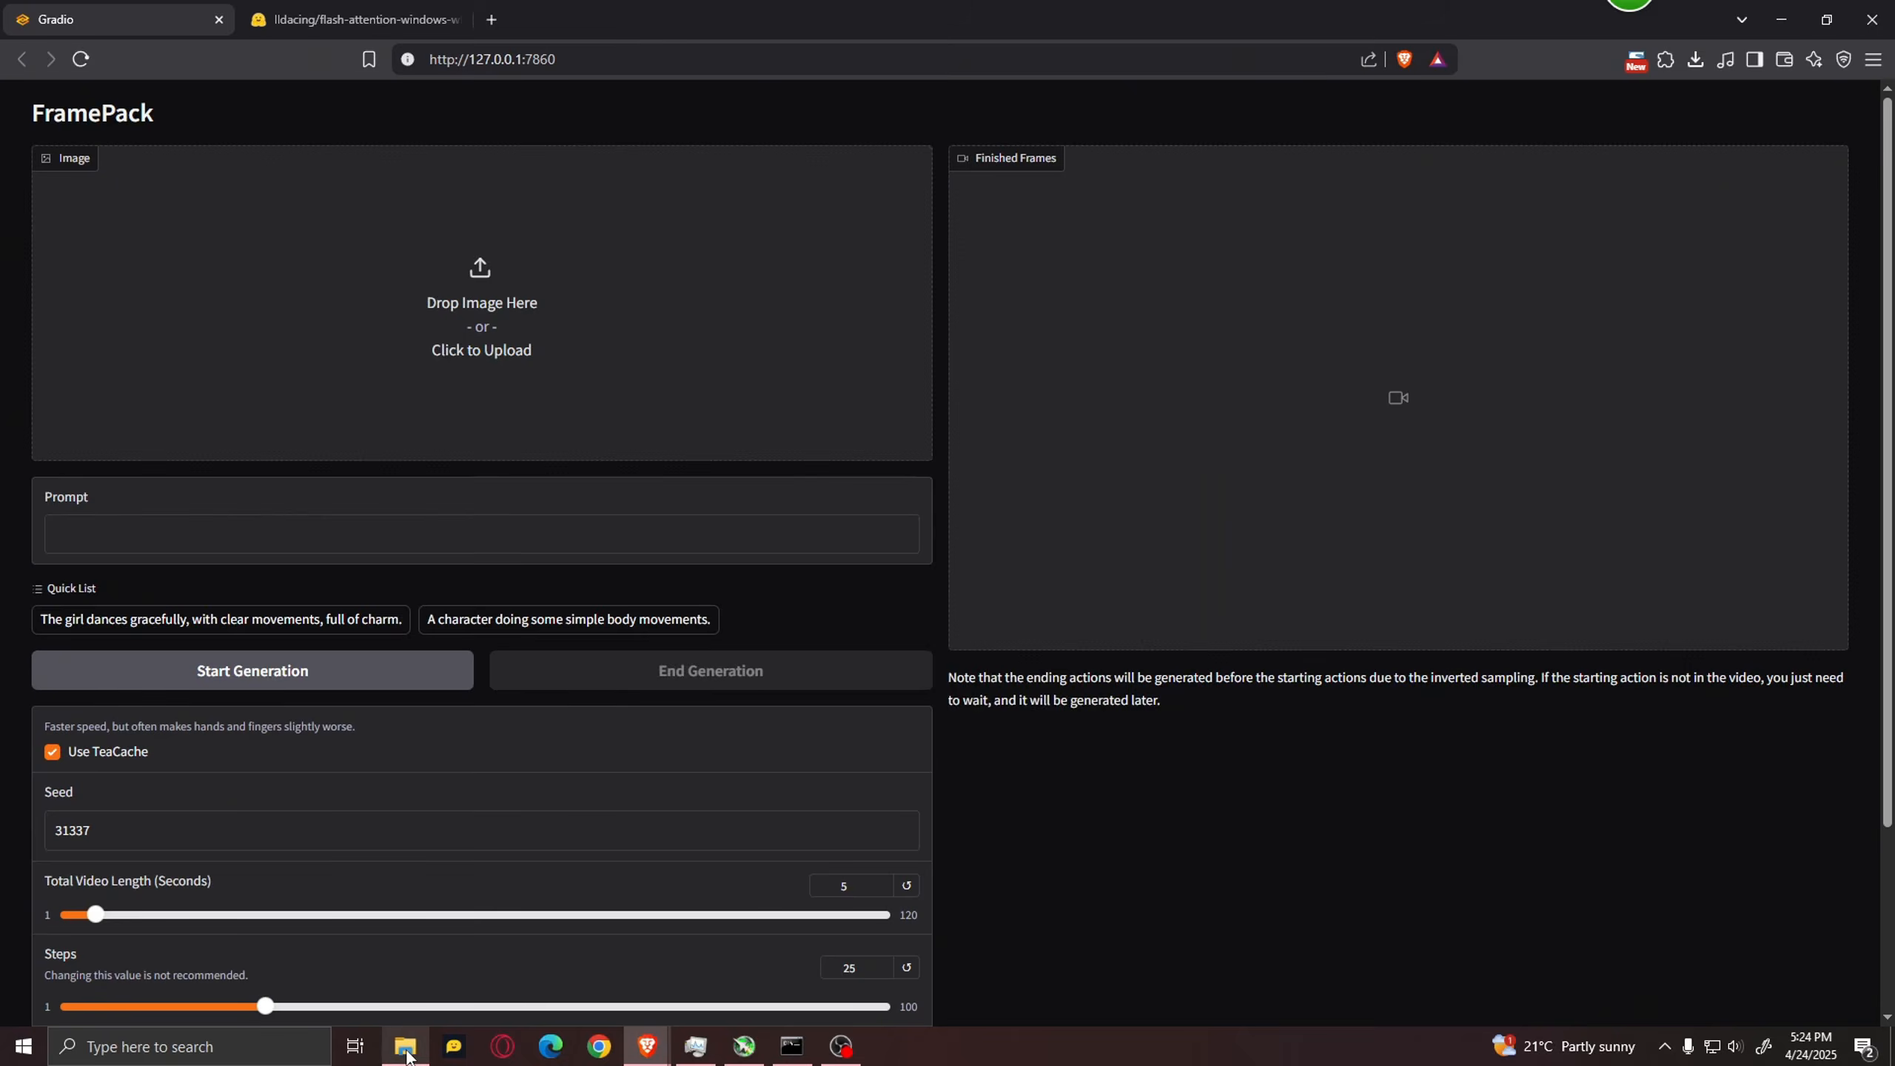
click(406, 1050)
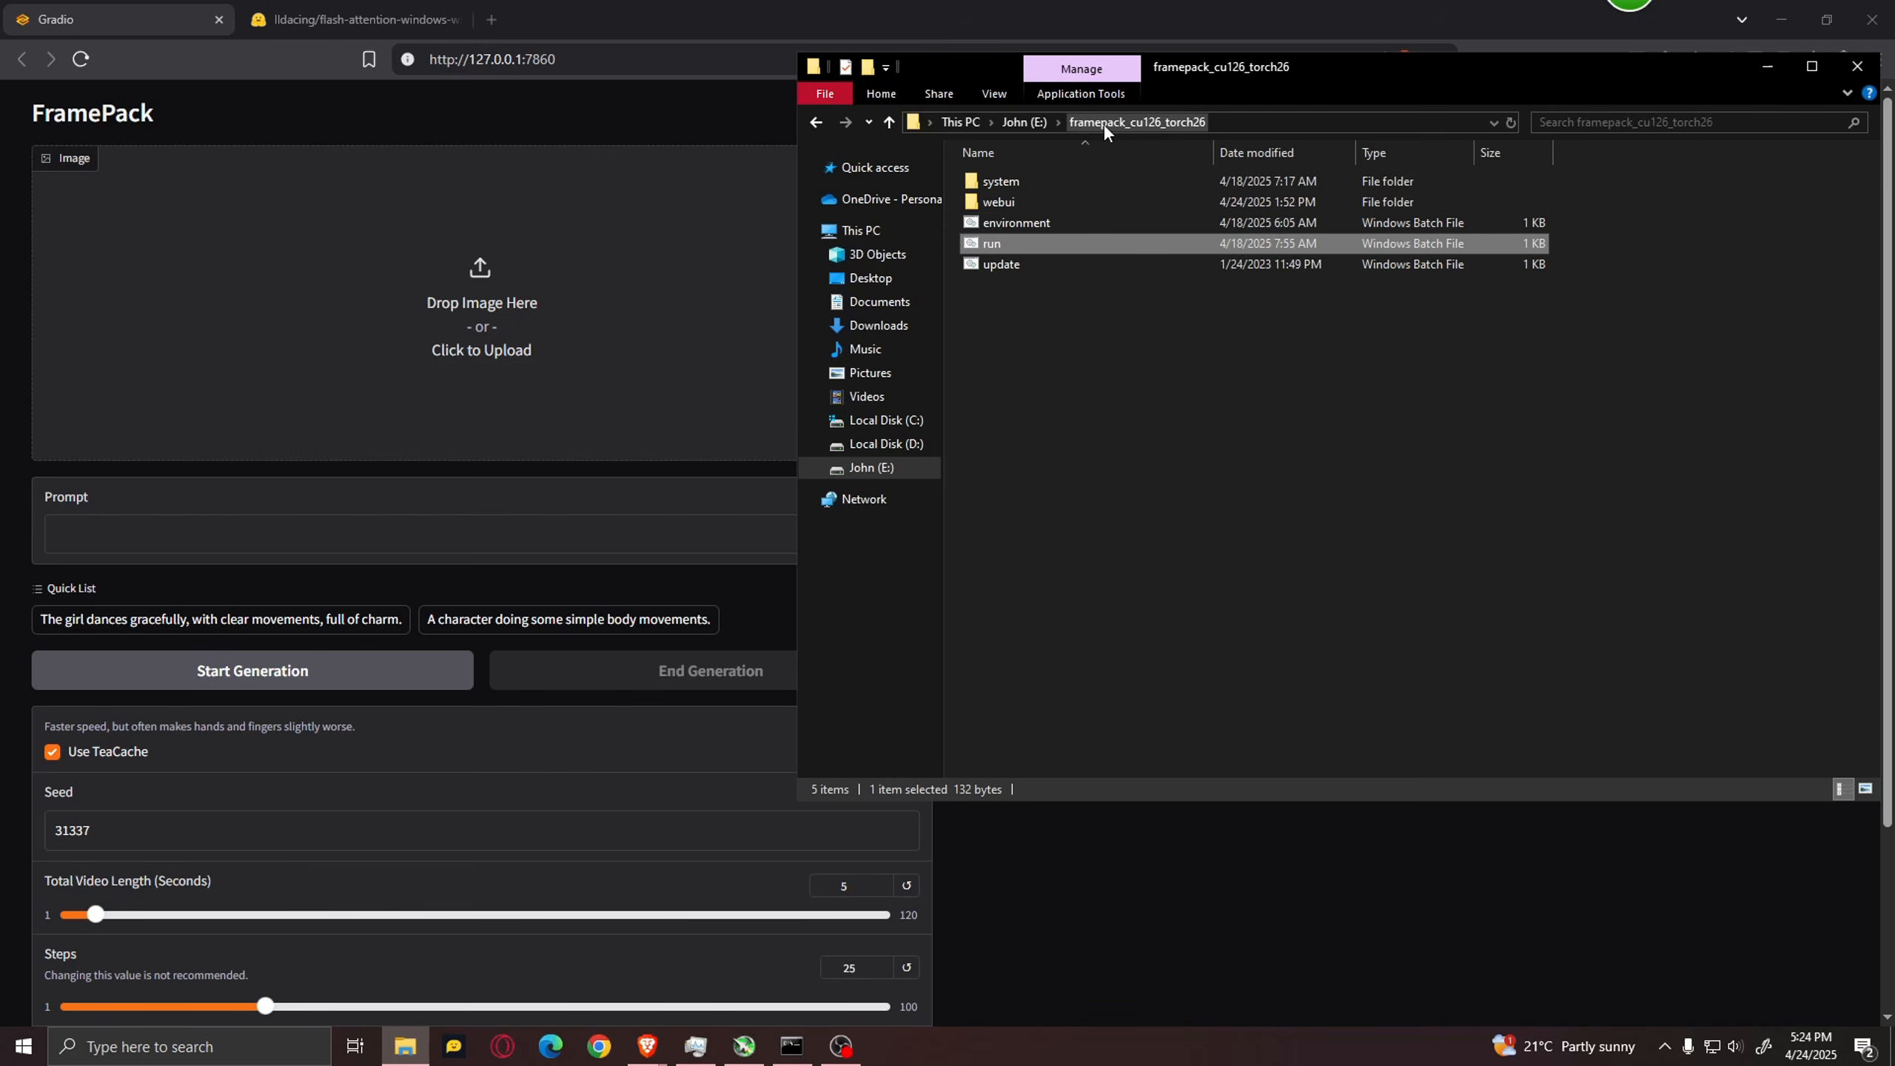
double_click(1039, 183)
double_click(1052, 201)
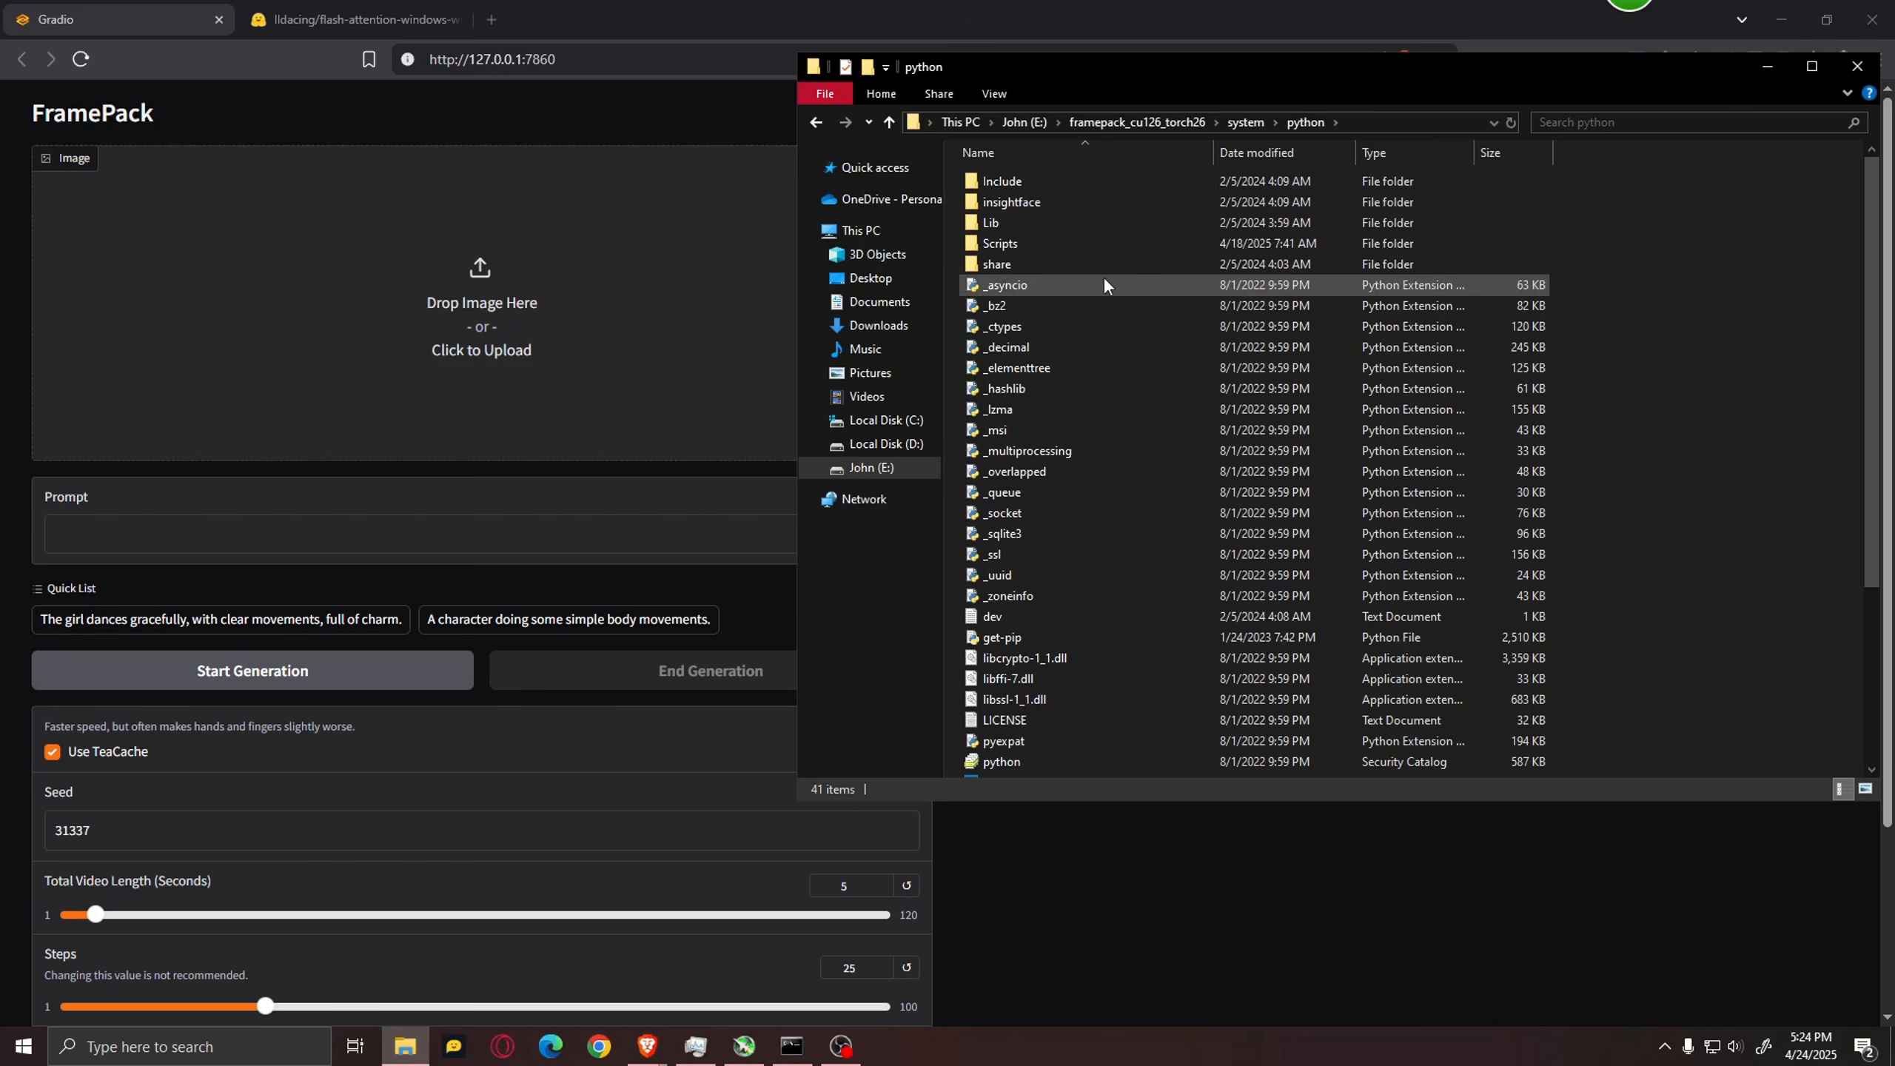
click(1359, 123)
text(c)
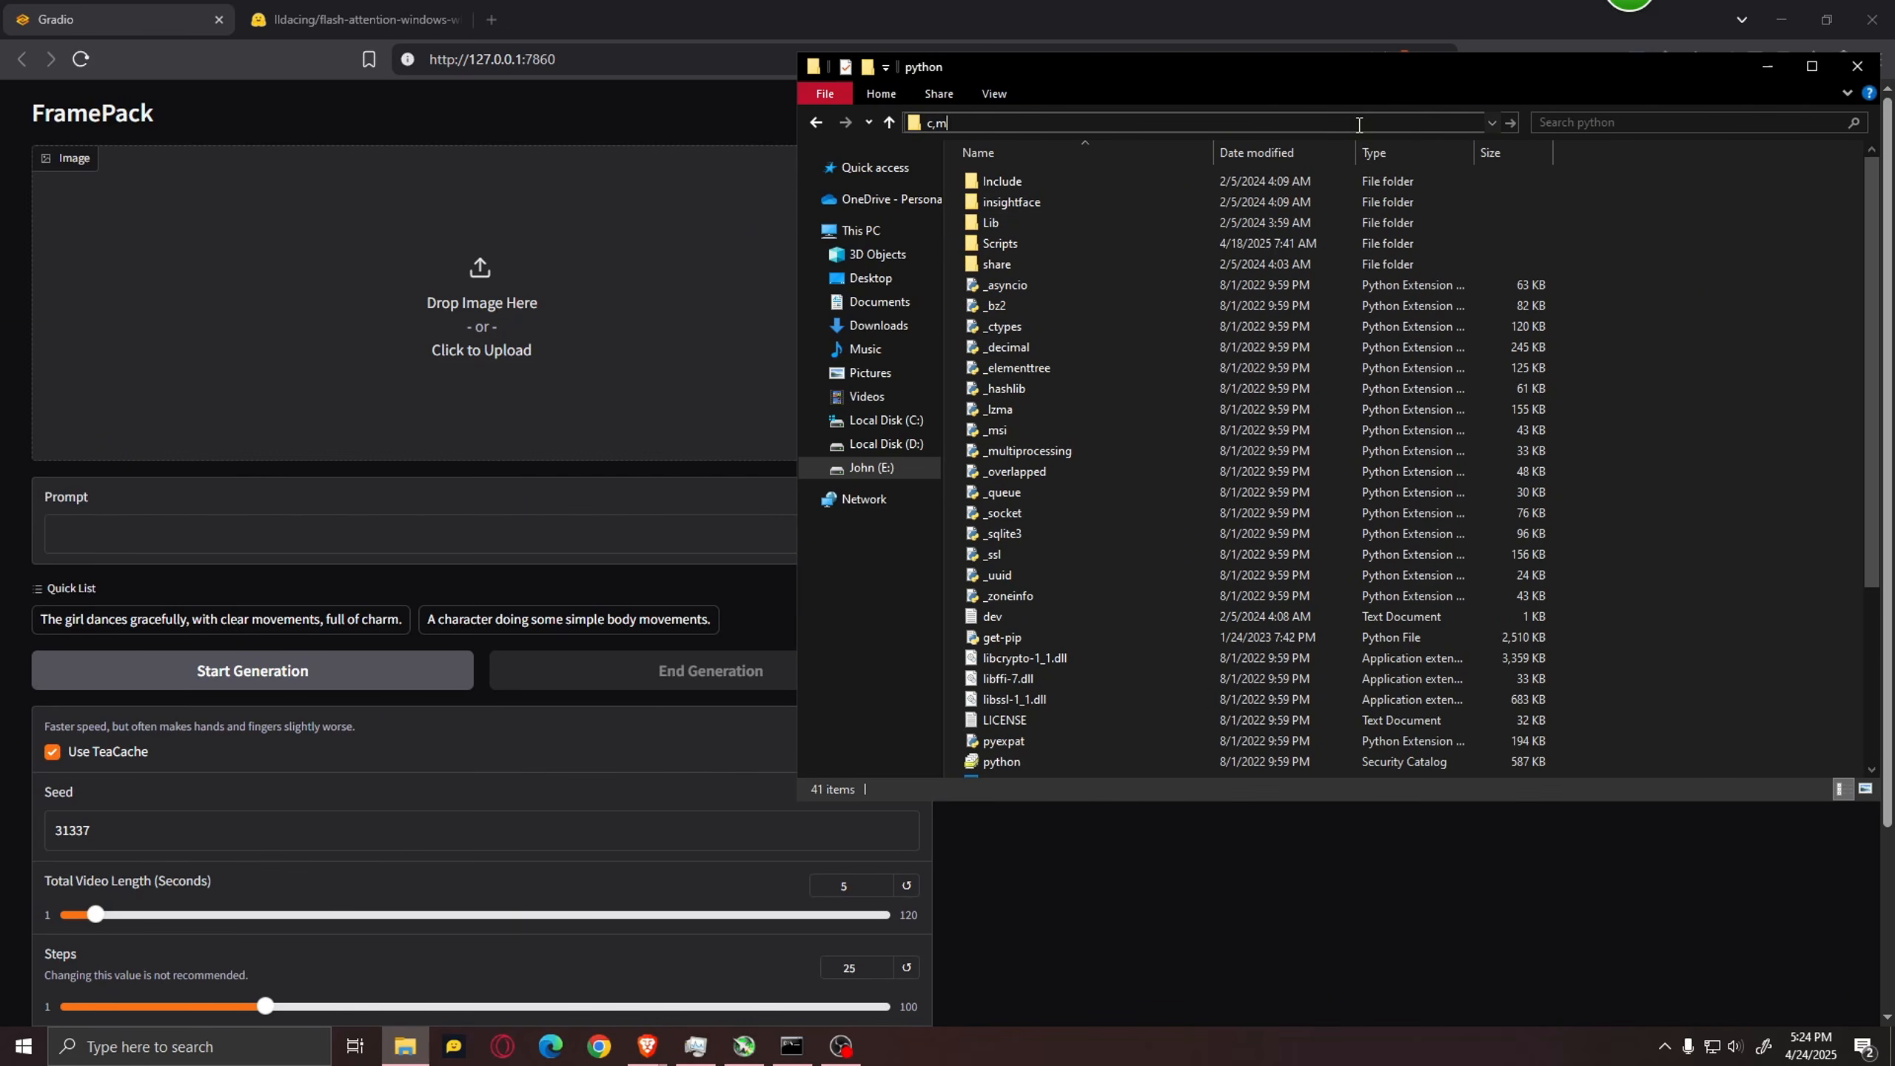
text(md)
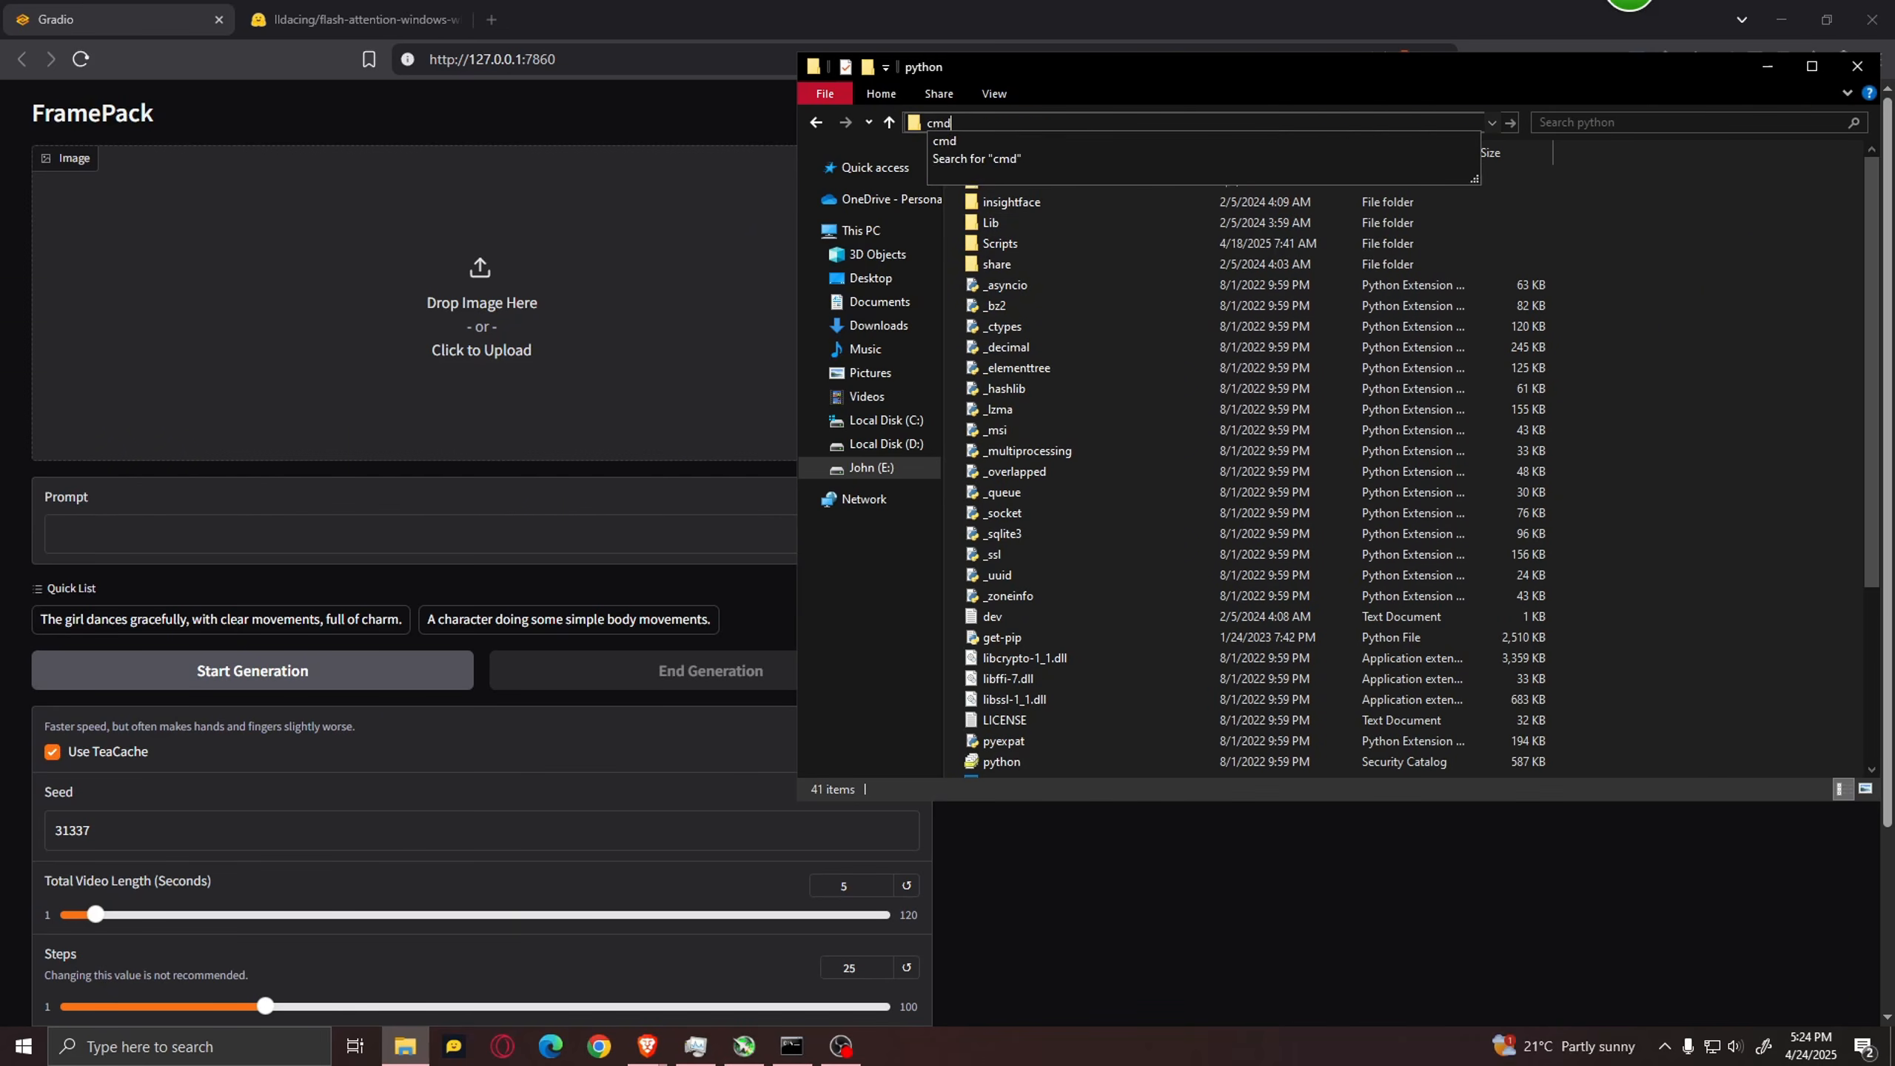
key(Return)
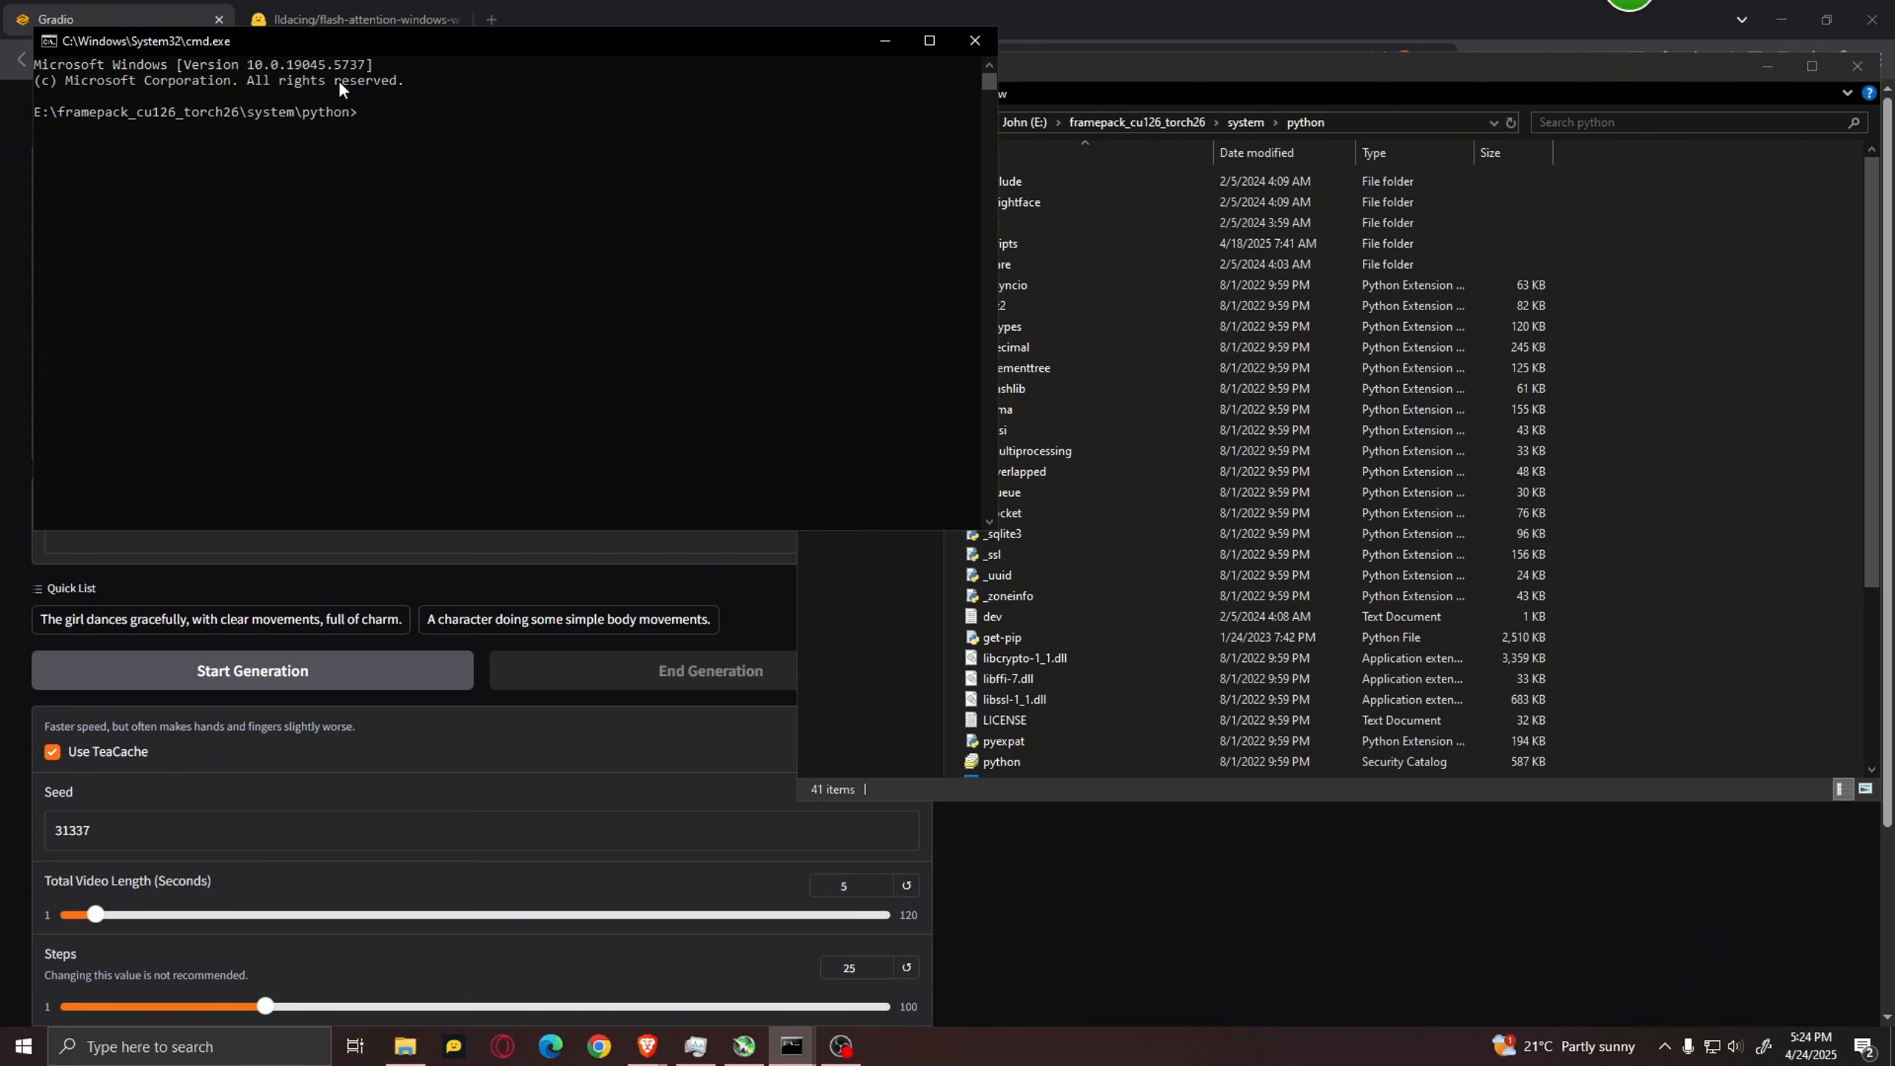
Step: Check the Python version with python --version and list the installed packages with python.exe -m pip list
text(python --version)
key(Return)
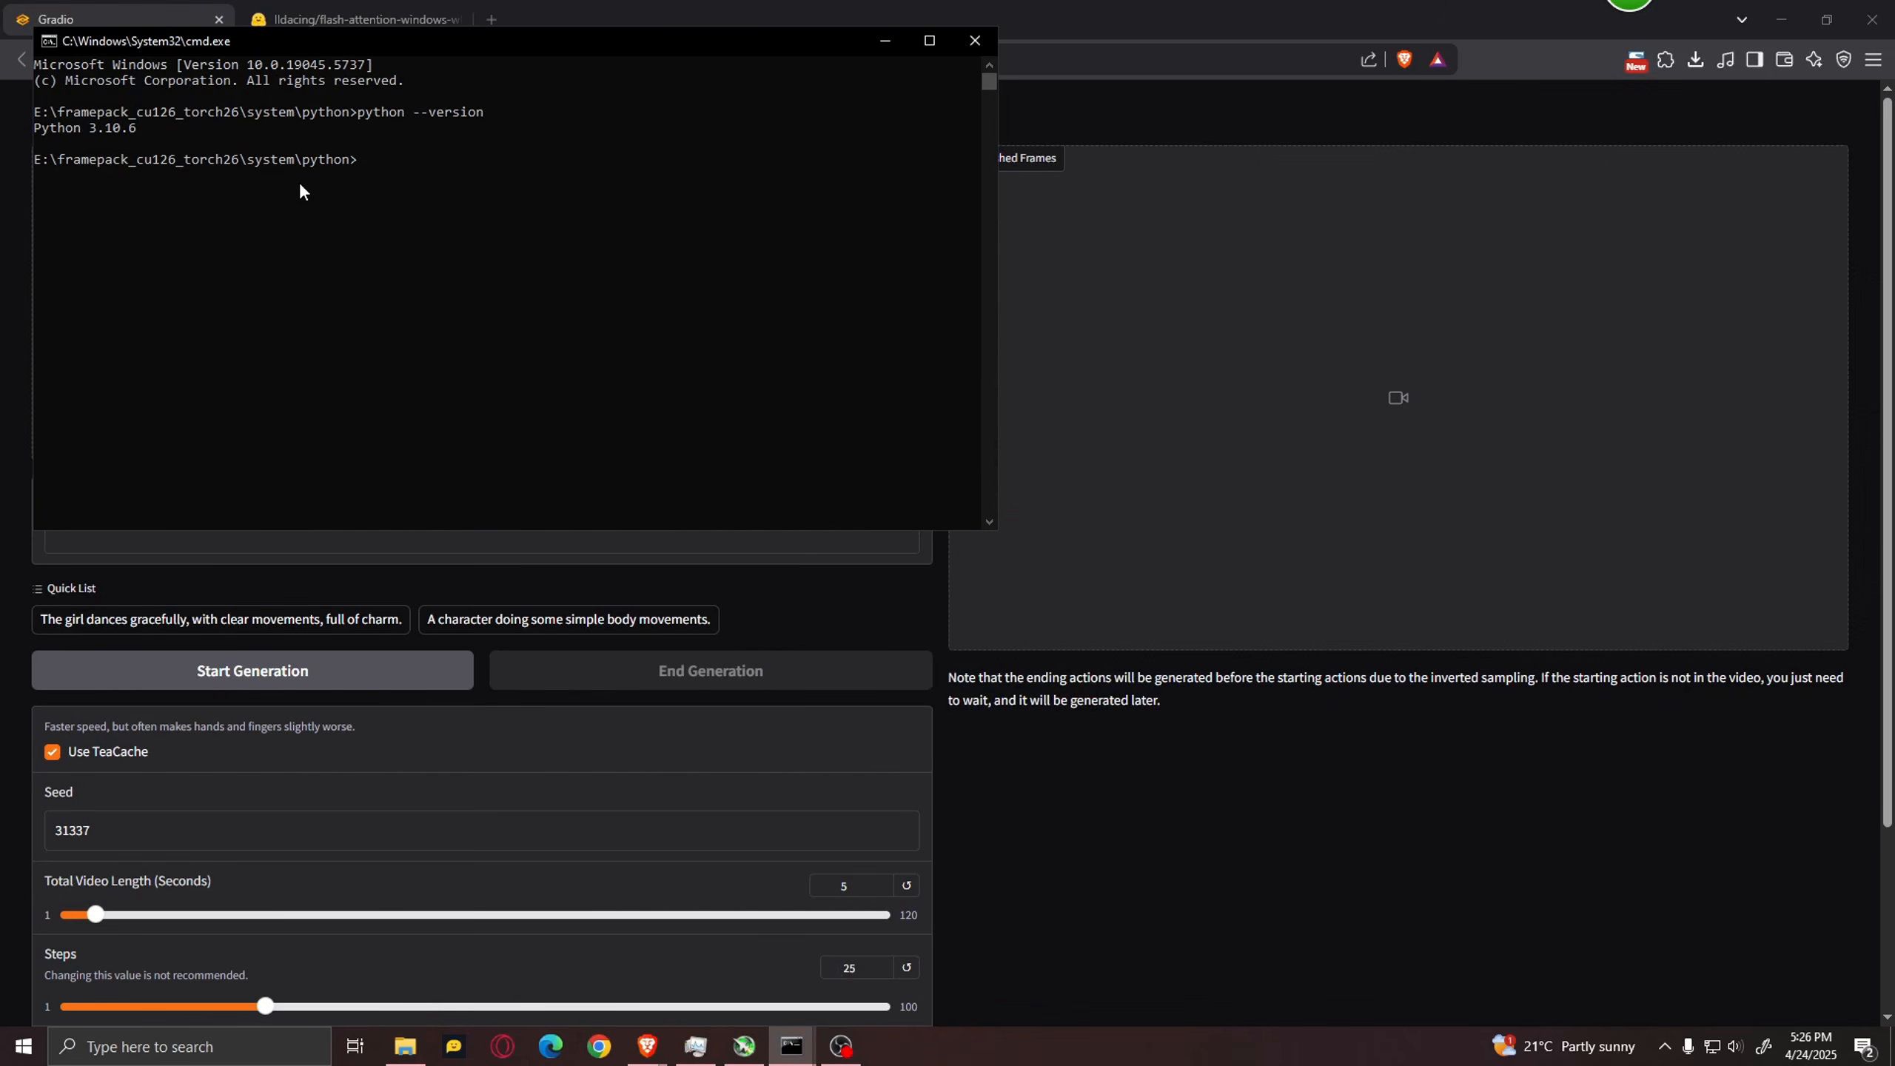
text(python.exe -m pip list)
key(Return)
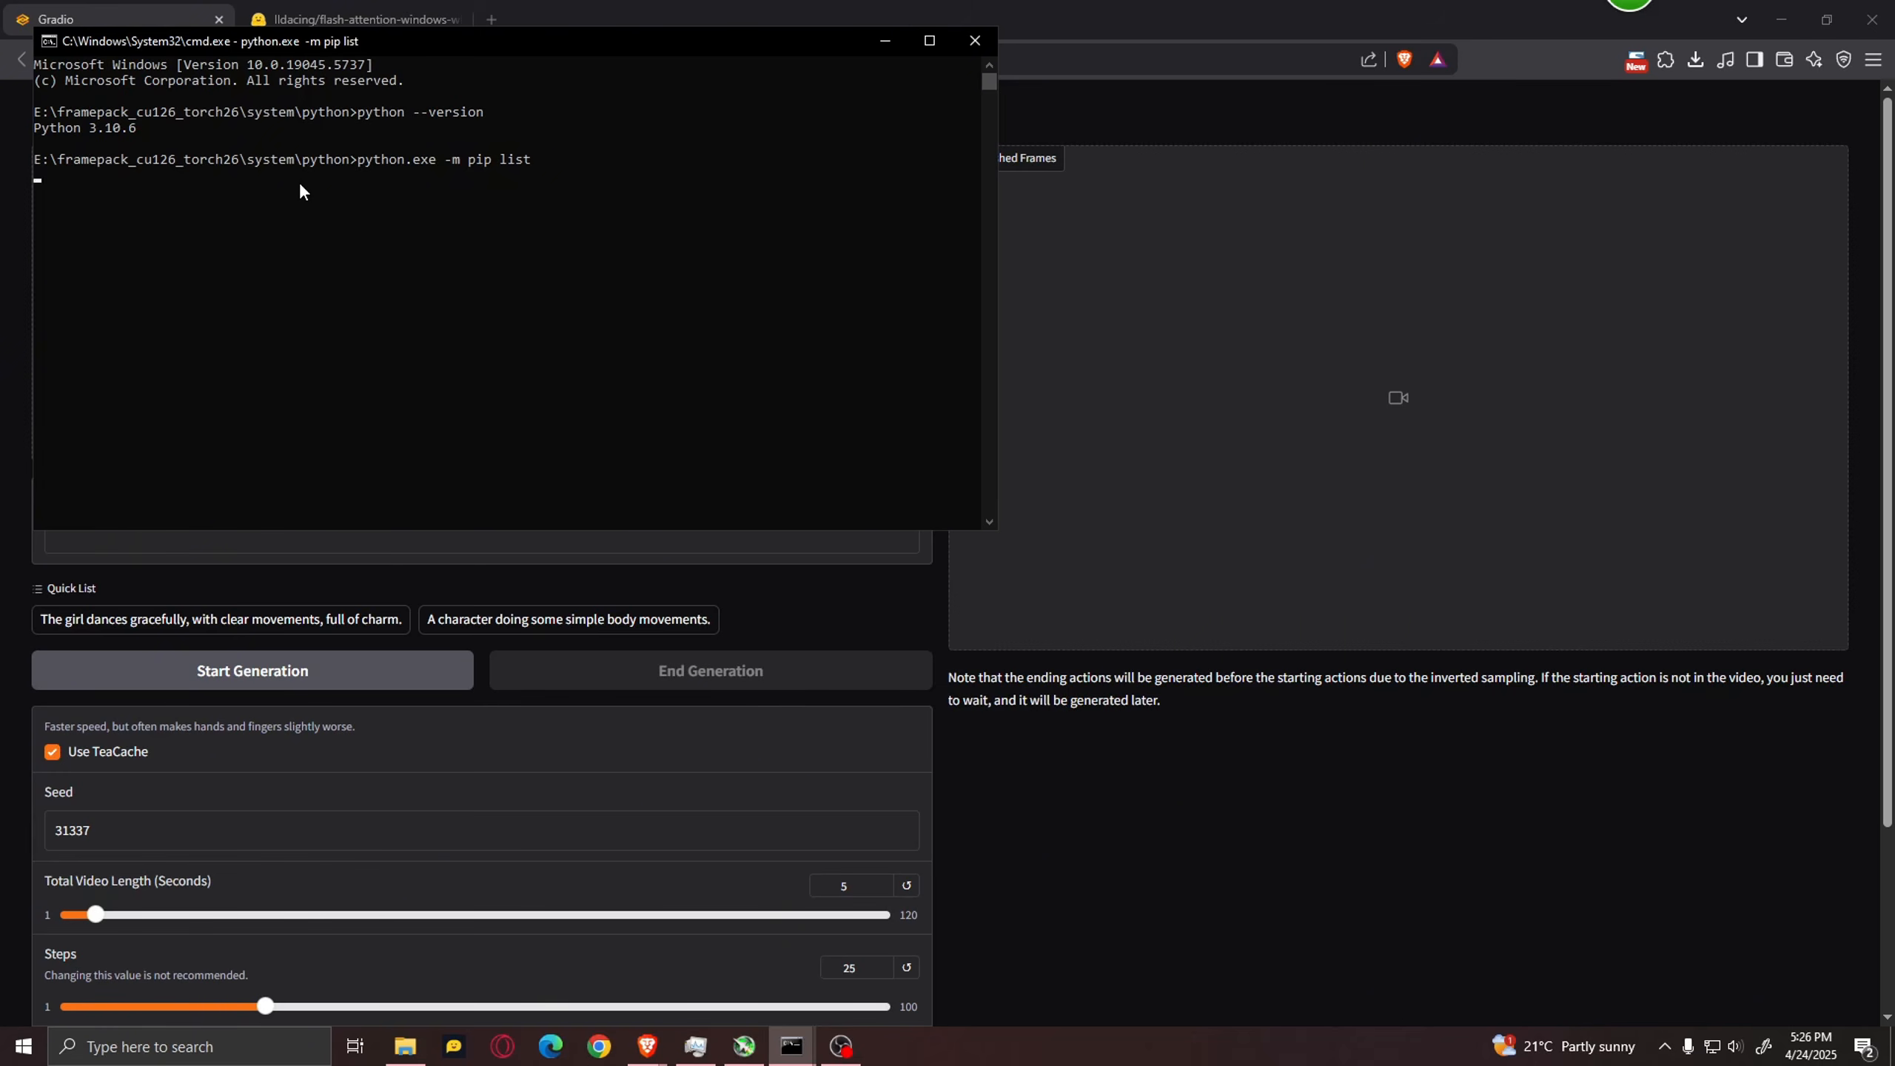
scroll(403, 299, up, 3)
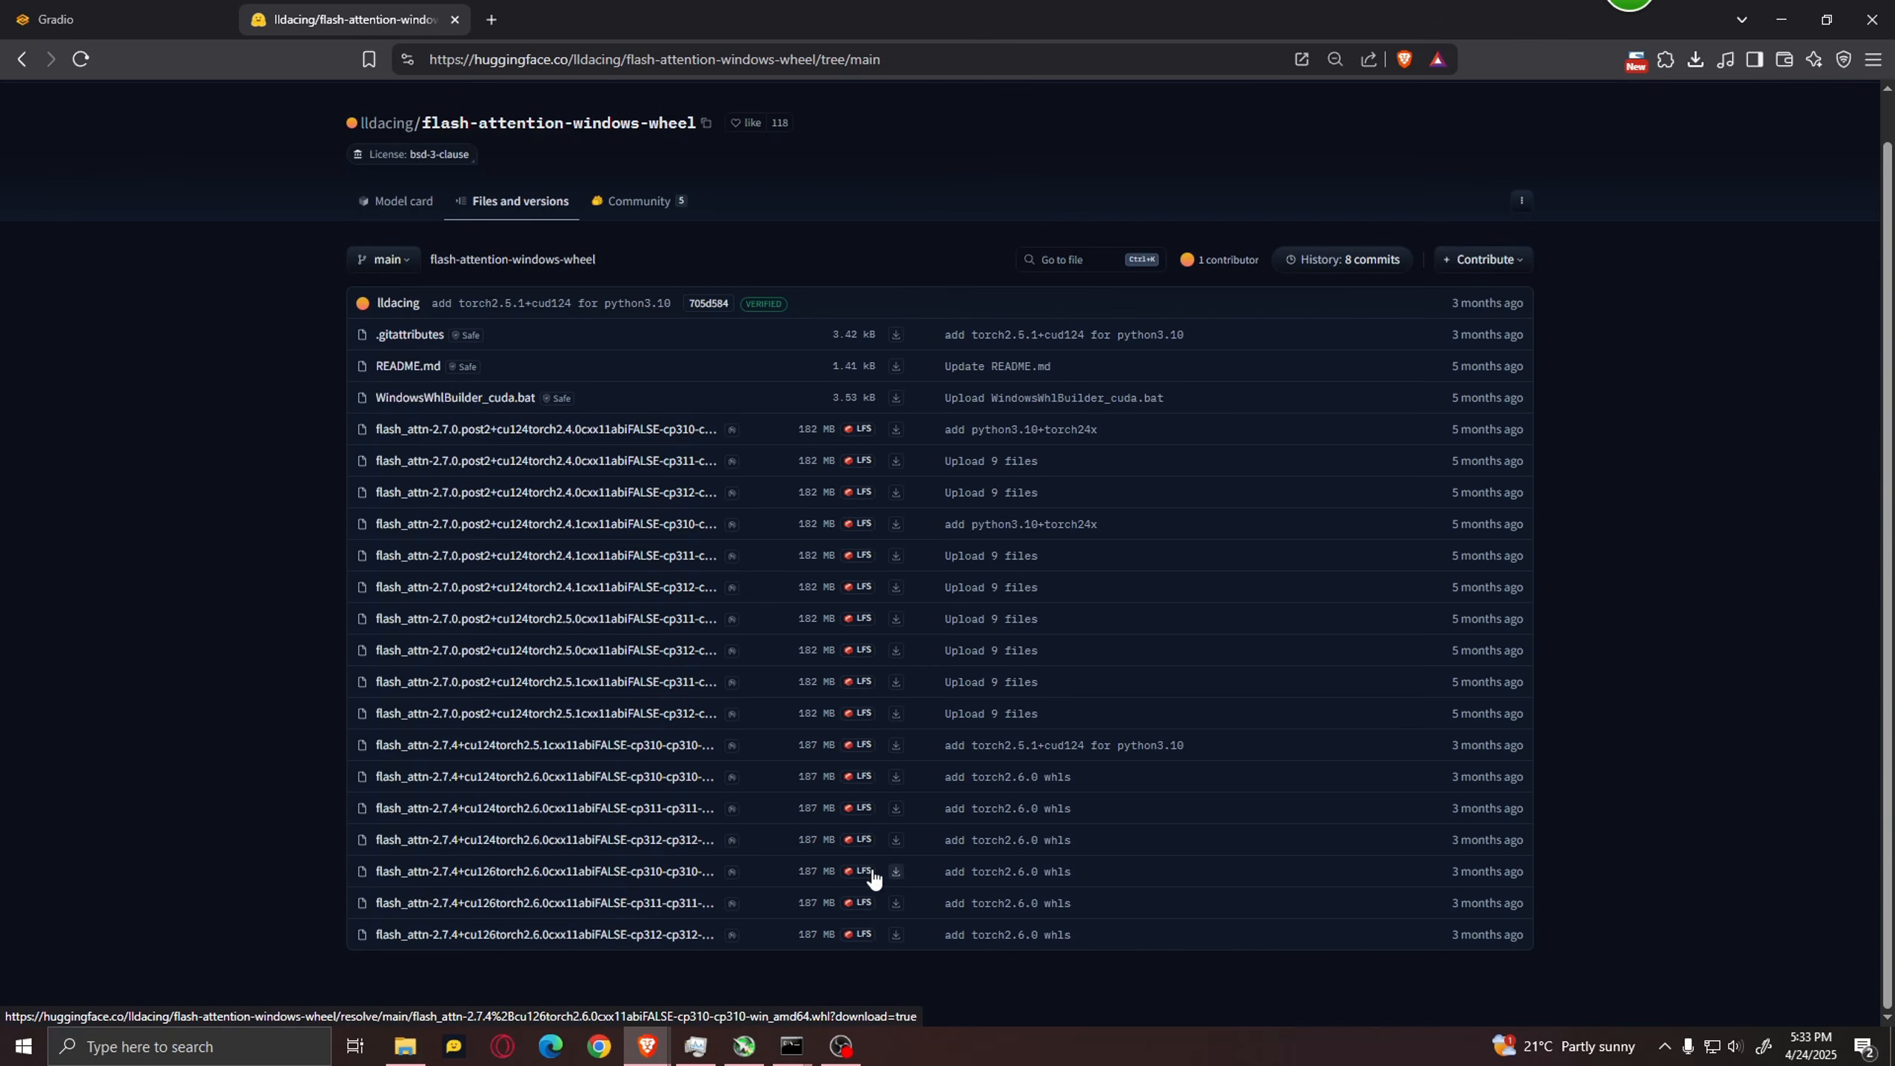
Step: Download the flash_attn-2.7.4 wheel for cu126, torch2.6.0 and cp310 from the flash-attention-windows-wheel repository to drive E:
click(895, 873)
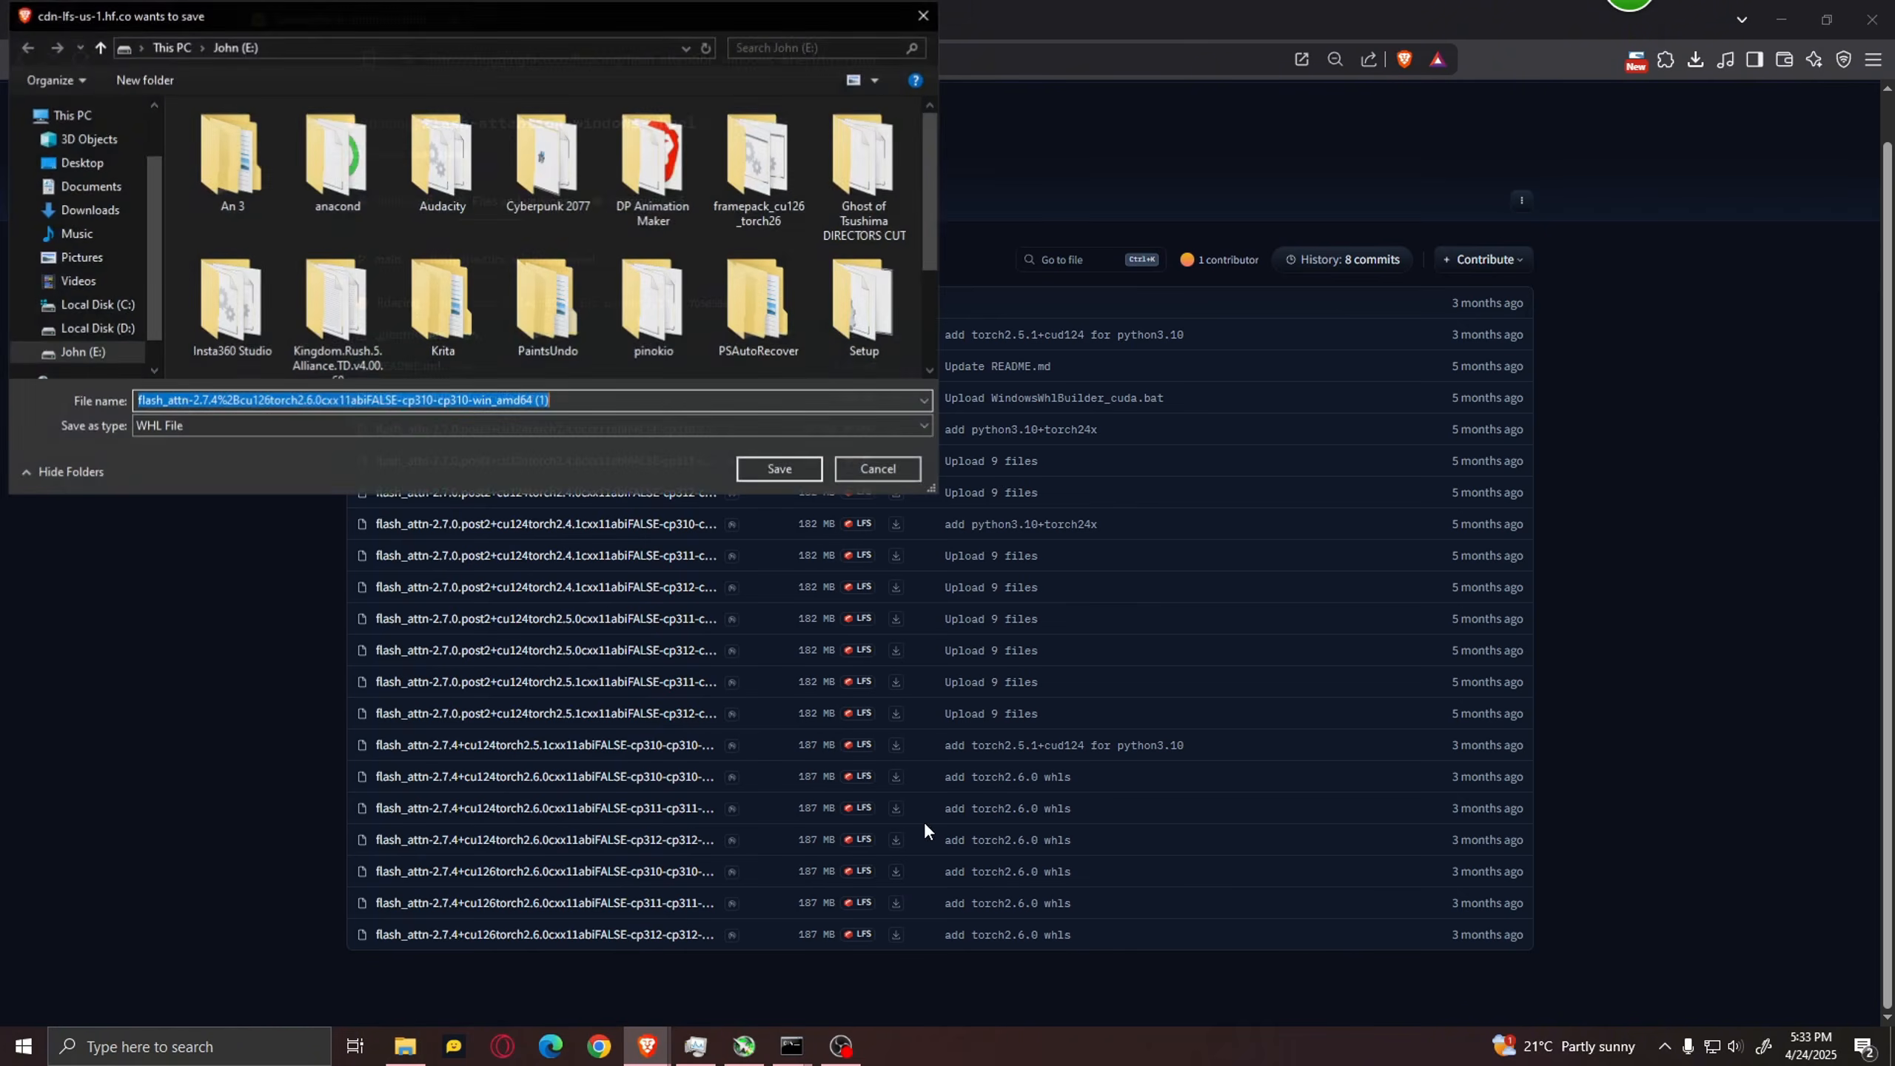
click(793, 464)
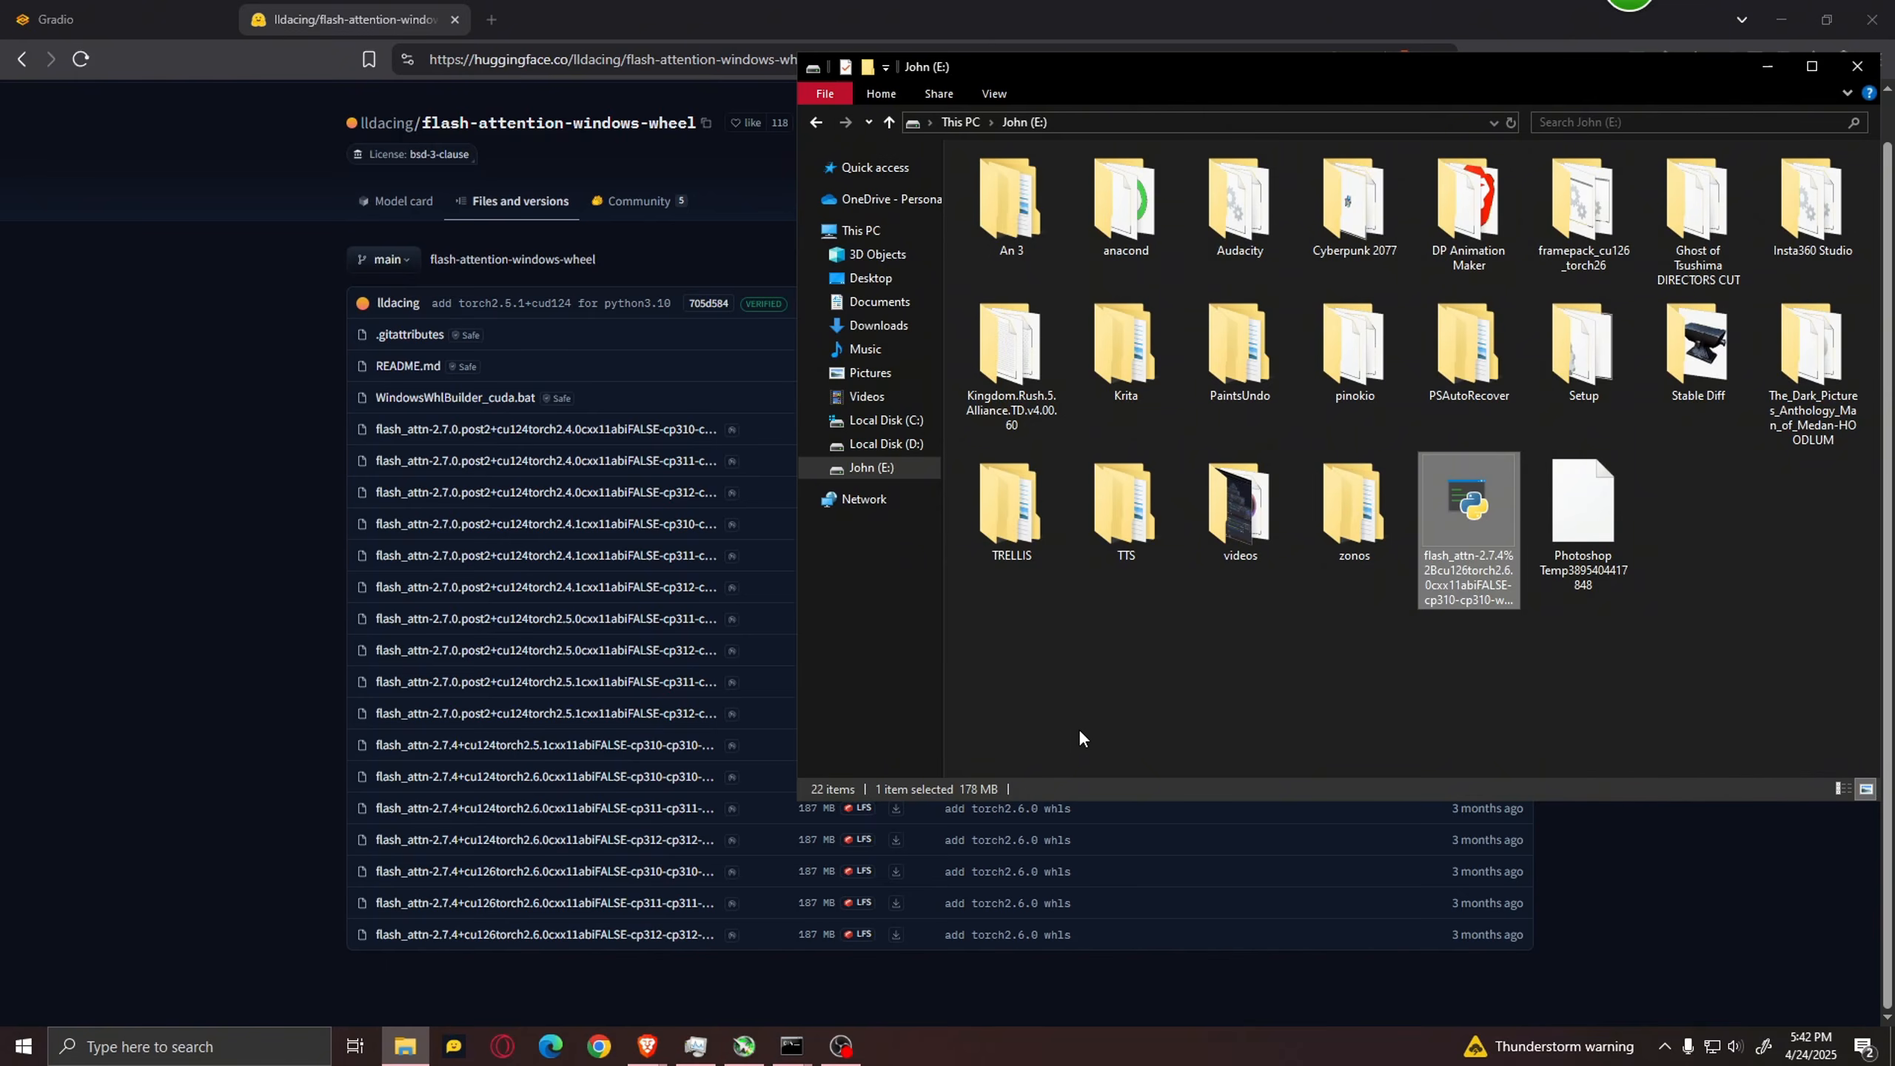
Step: Install the downloaded flash_attn-2.7.4 wheel from drive E: with python.exe -m pip install, and close the command prompt
click(790, 1045)
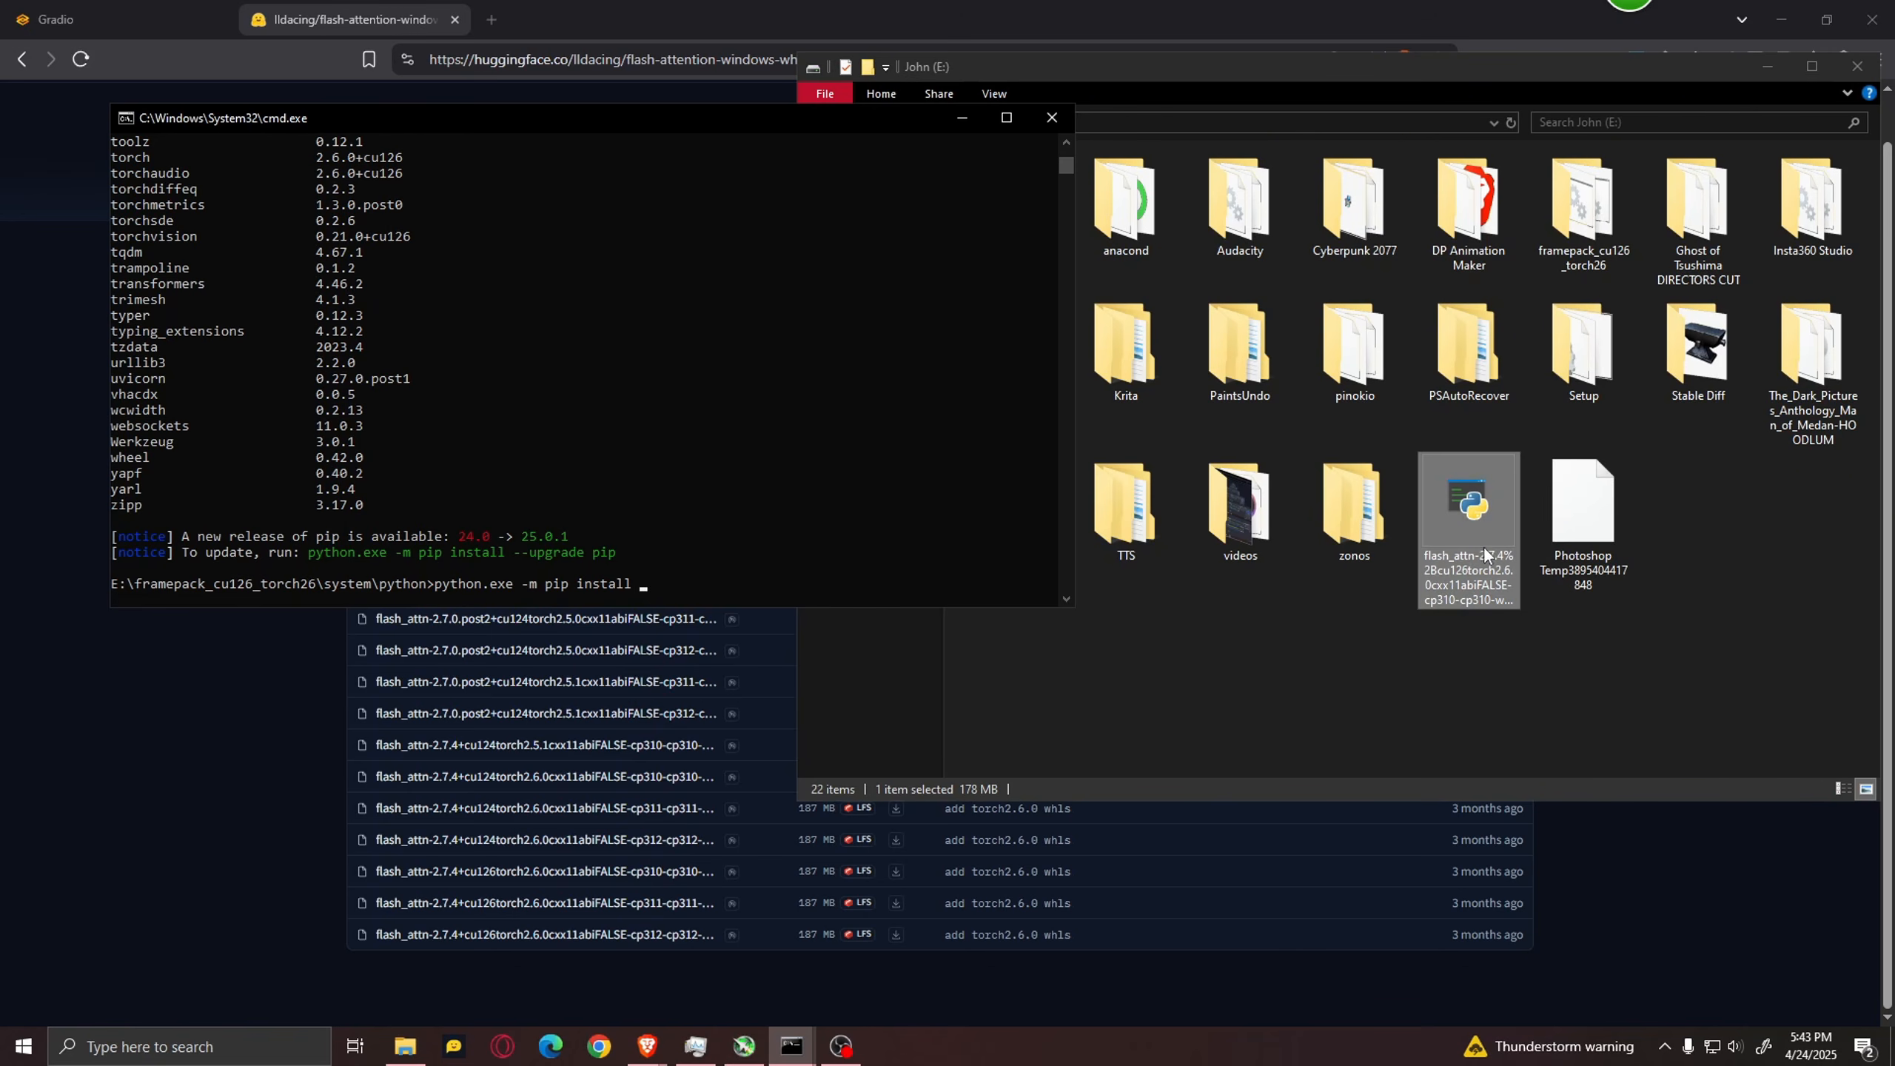
drag(1484, 548, 920, 580)
drag(661, 578, 657, 585)
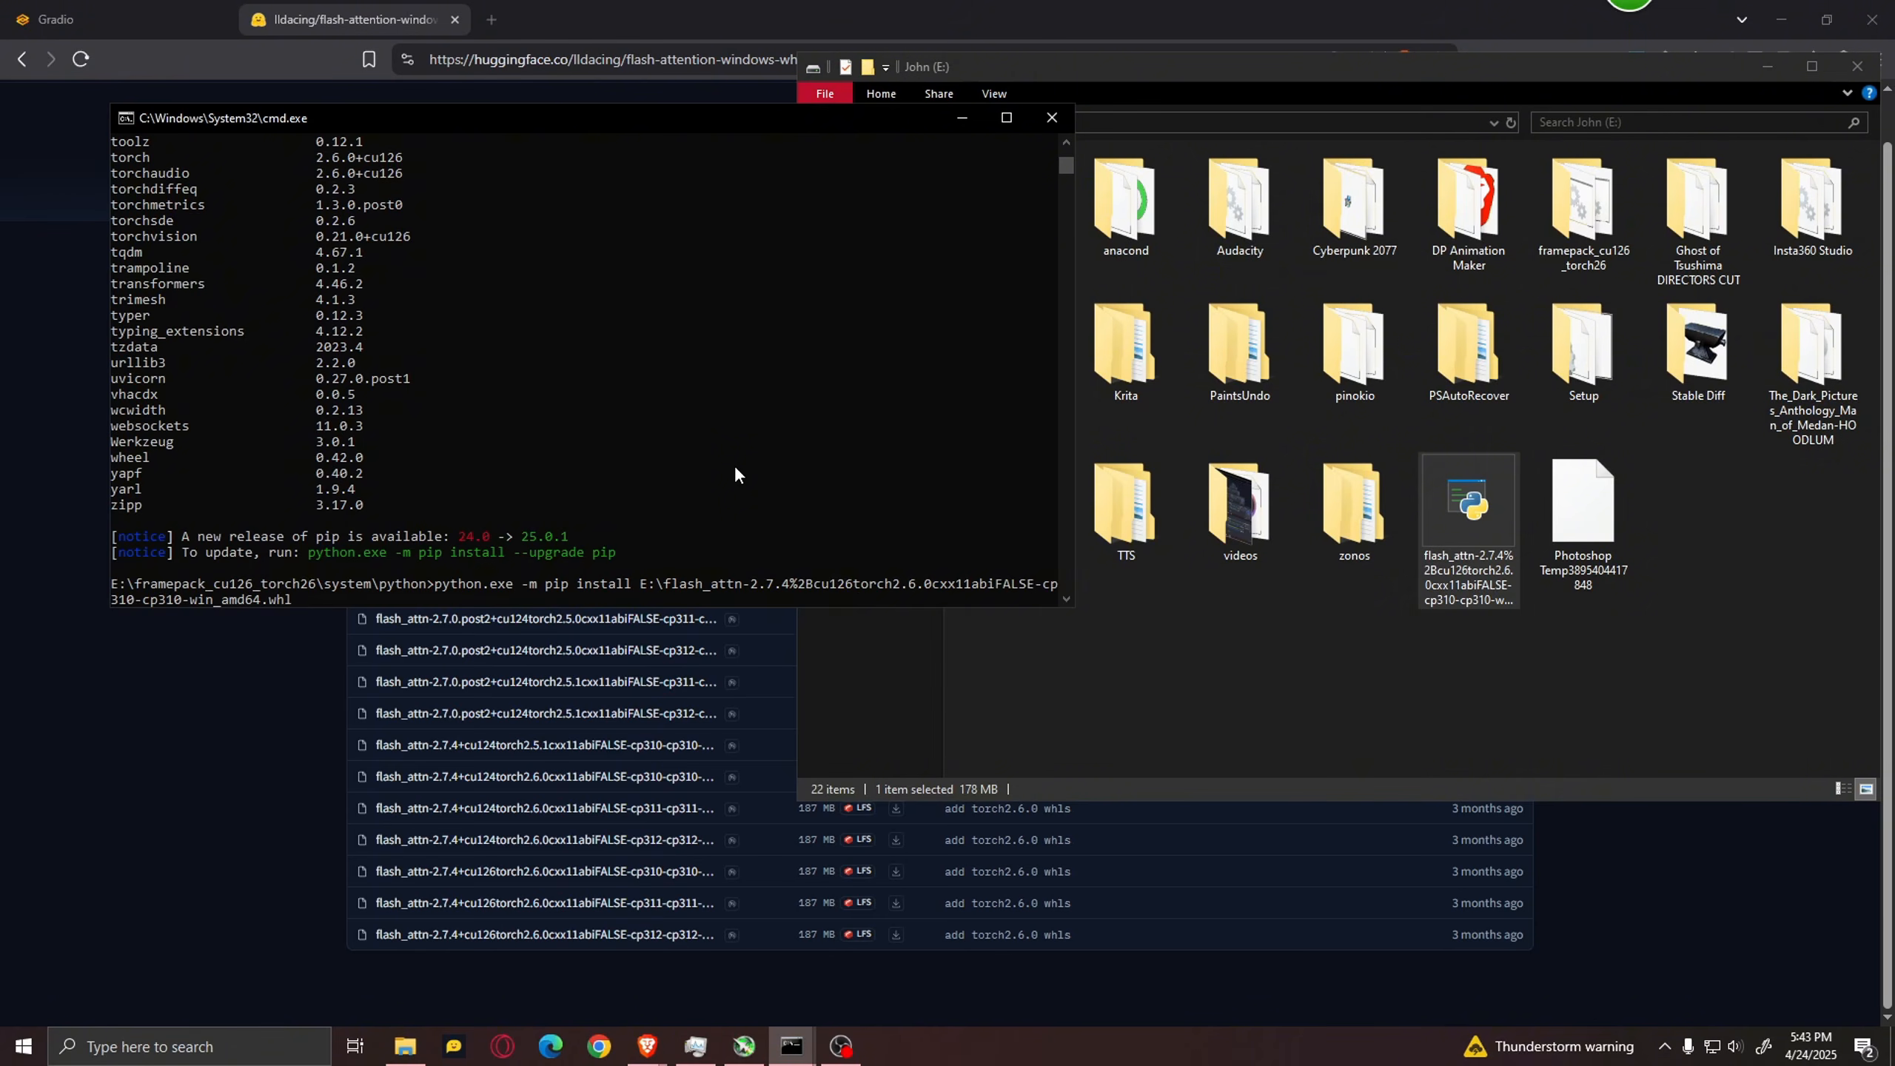
key(Return)
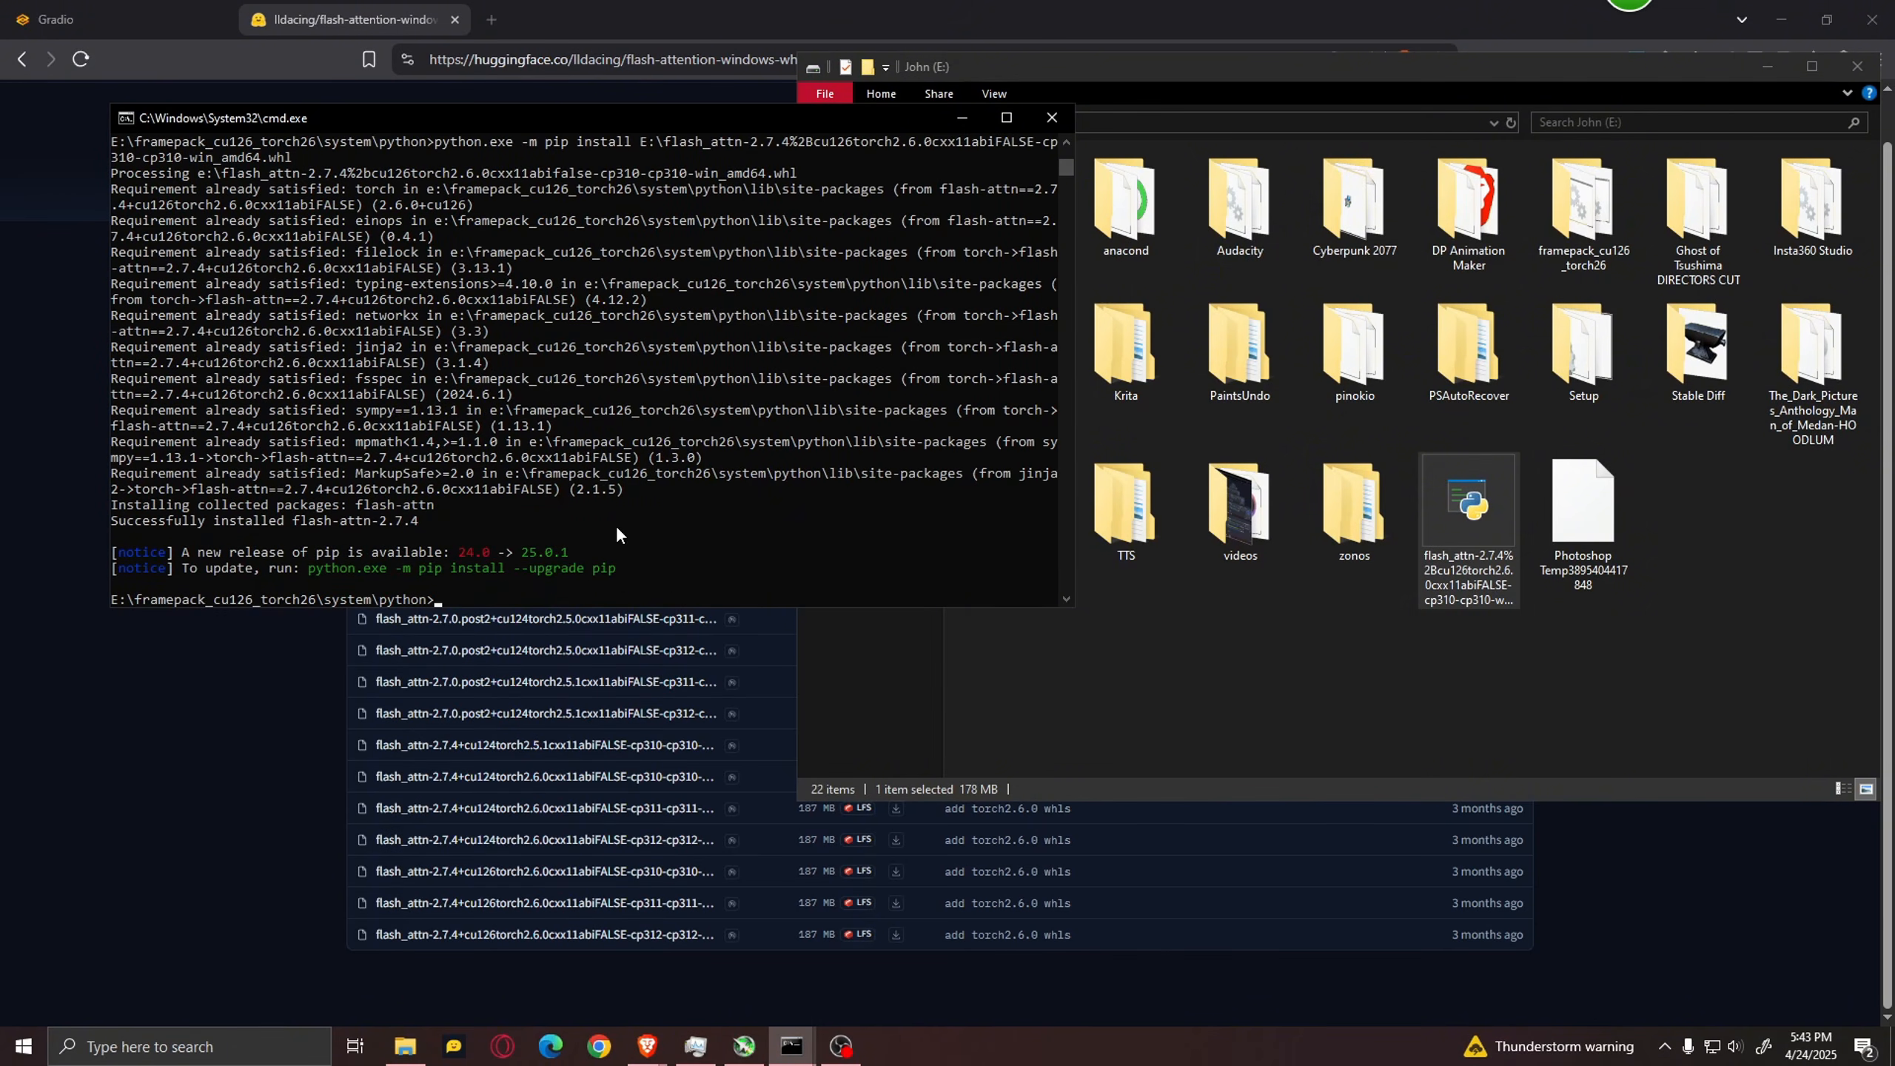
click(1051, 118)
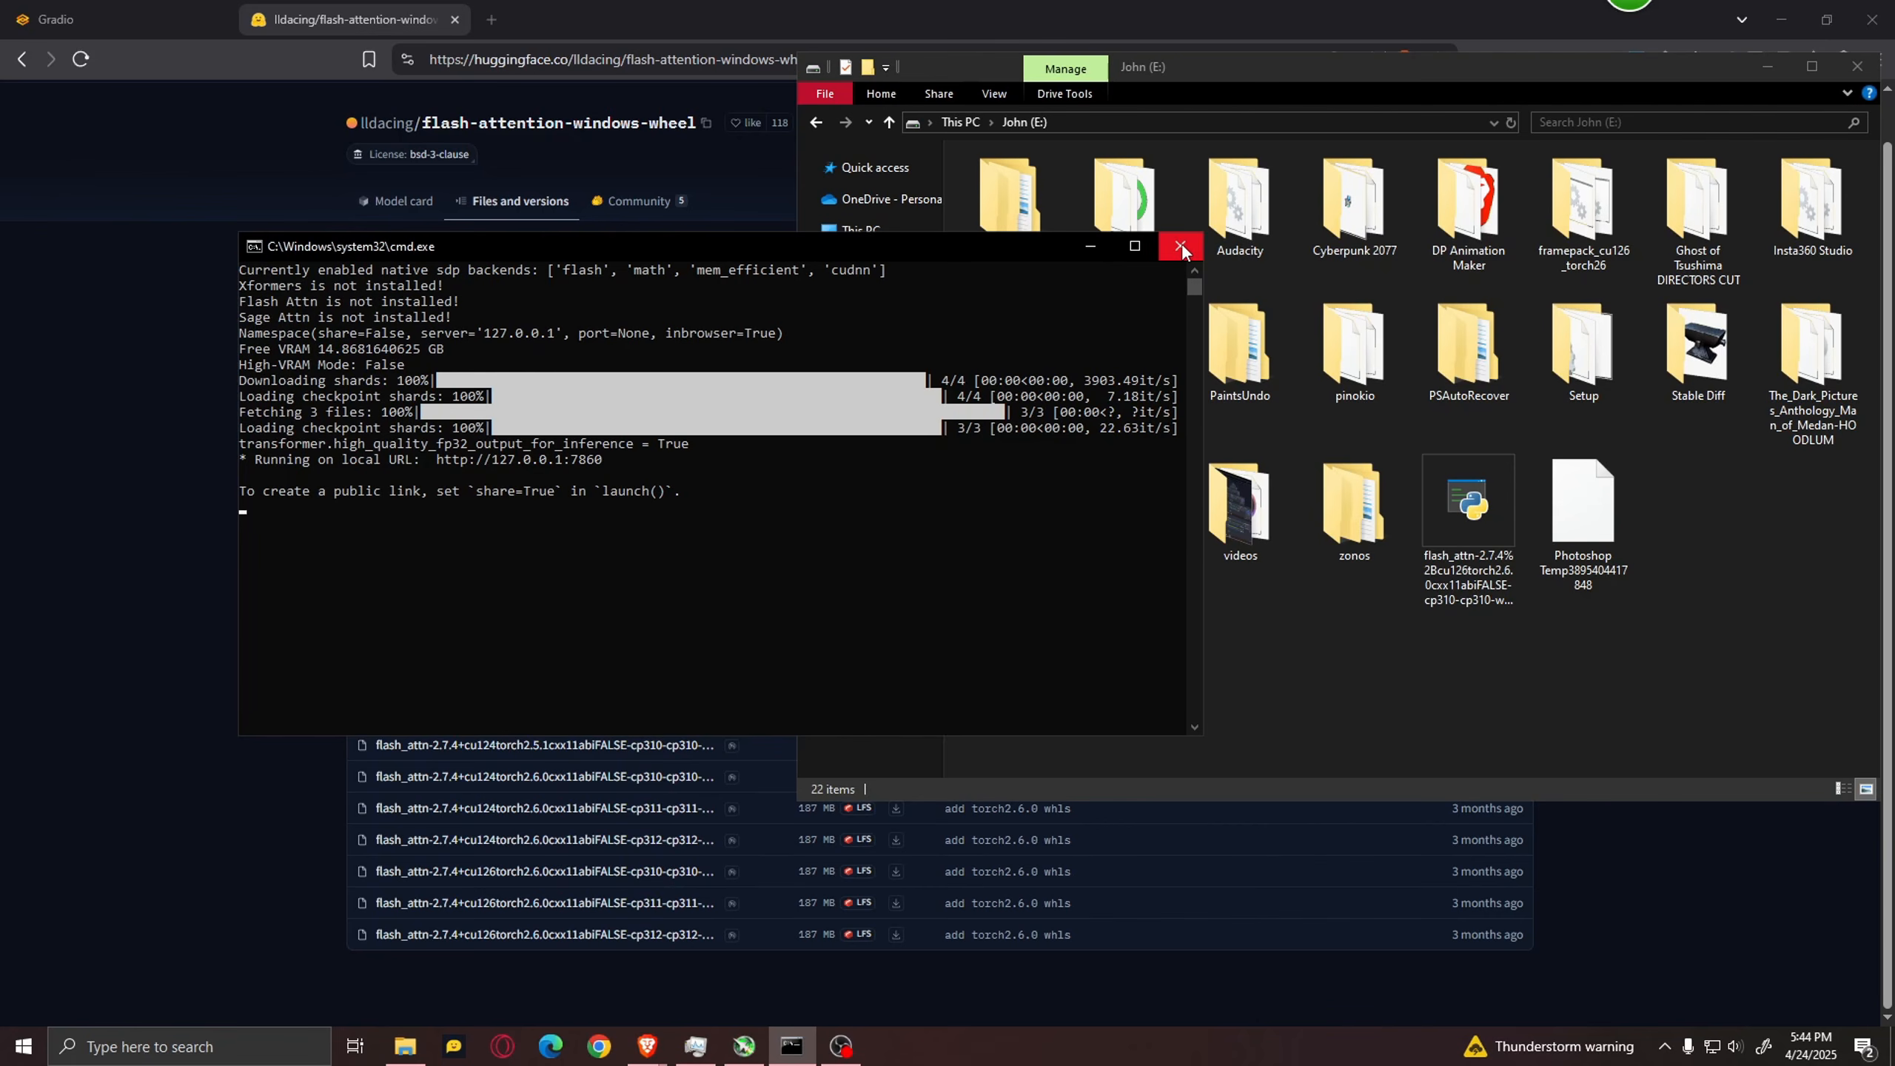
Step: Close the running FramePack console and relaunch FramePack with the run batch file in framepack_cu126_torch26
click(1180, 246)
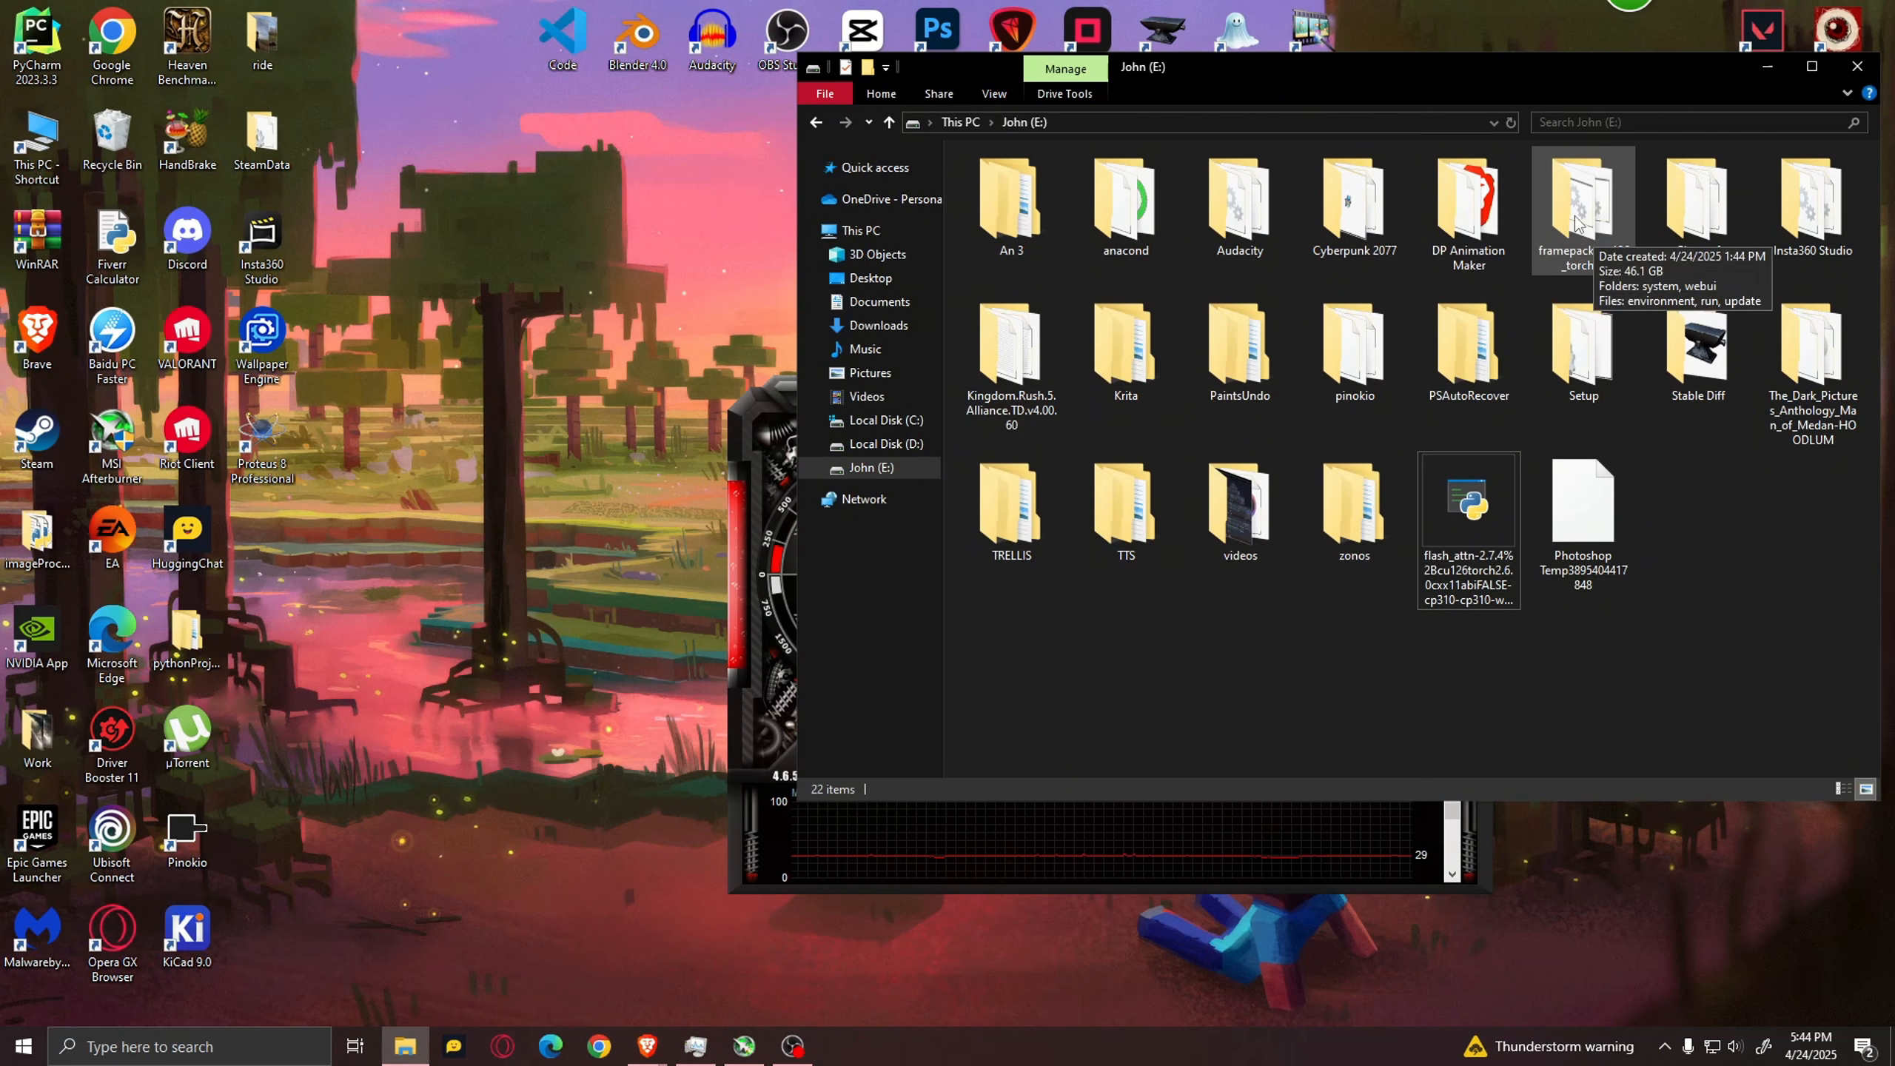
double_click(1593, 237)
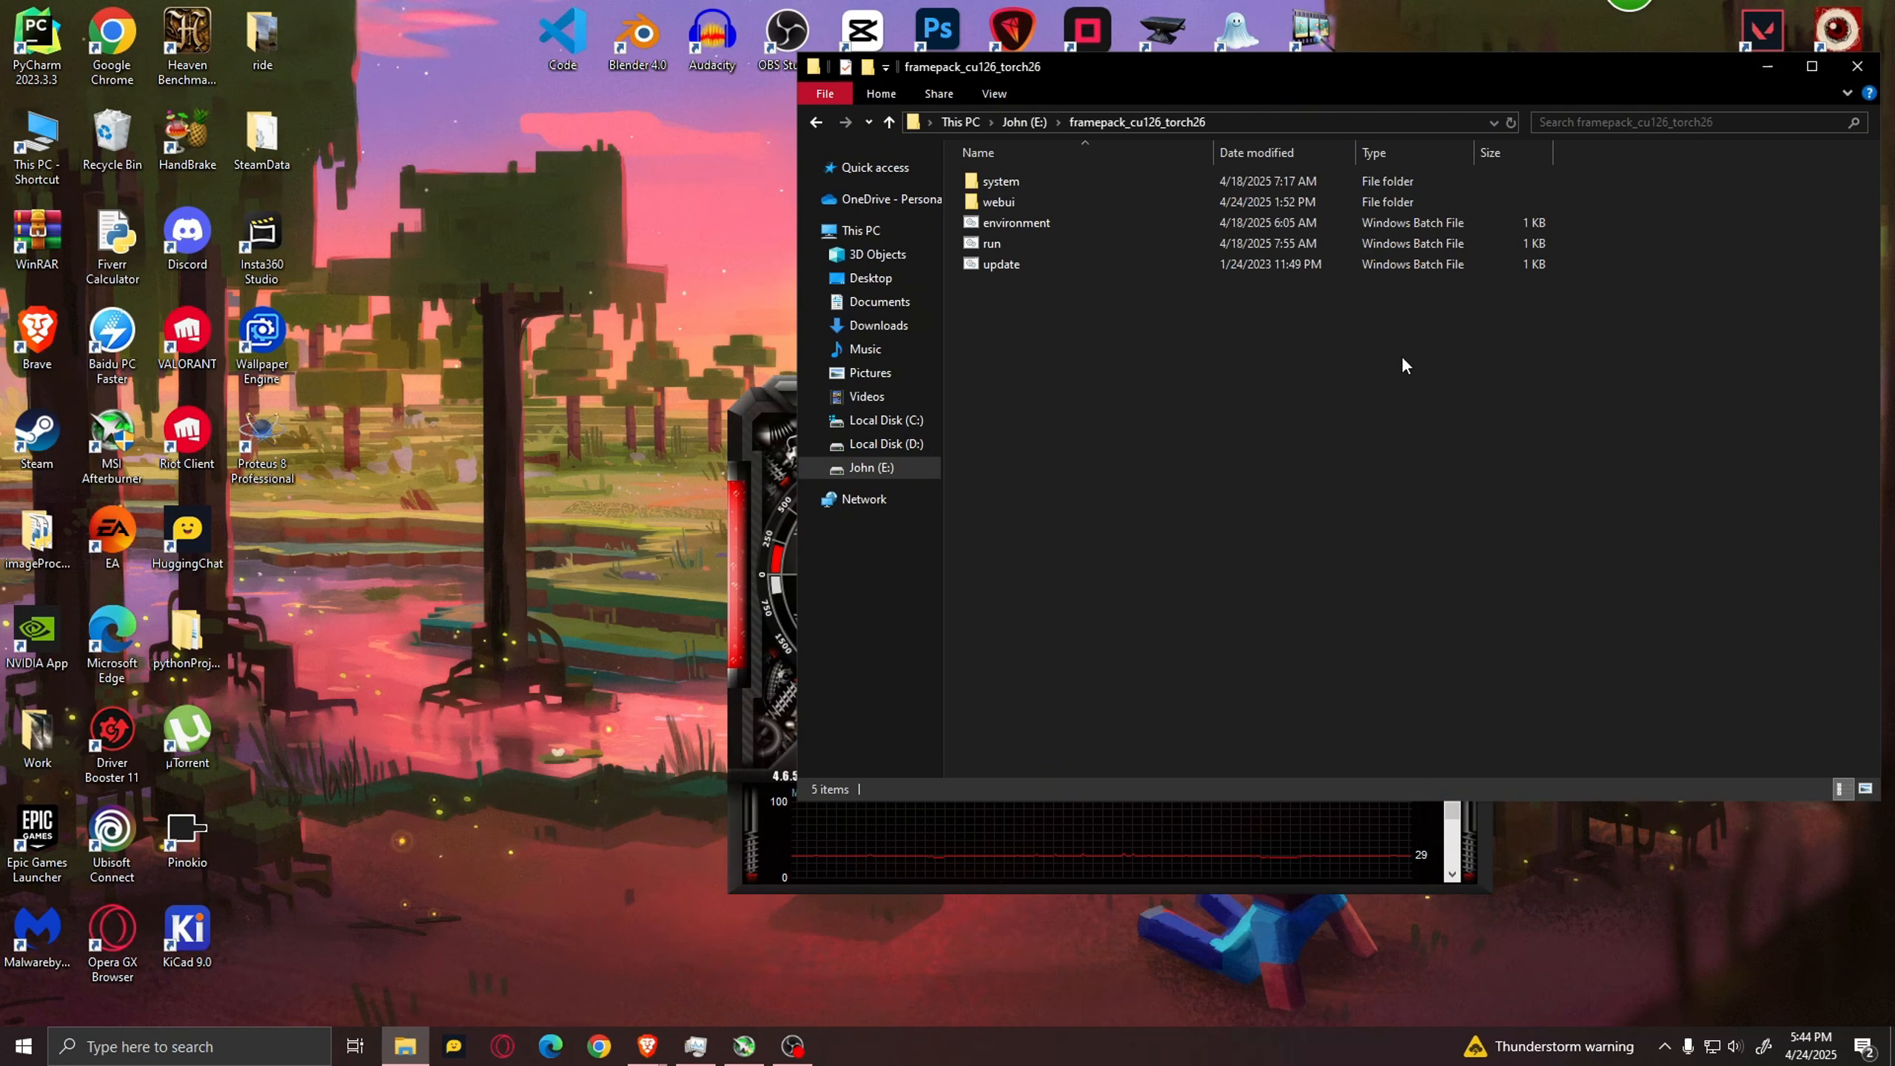
double_click(1020, 244)
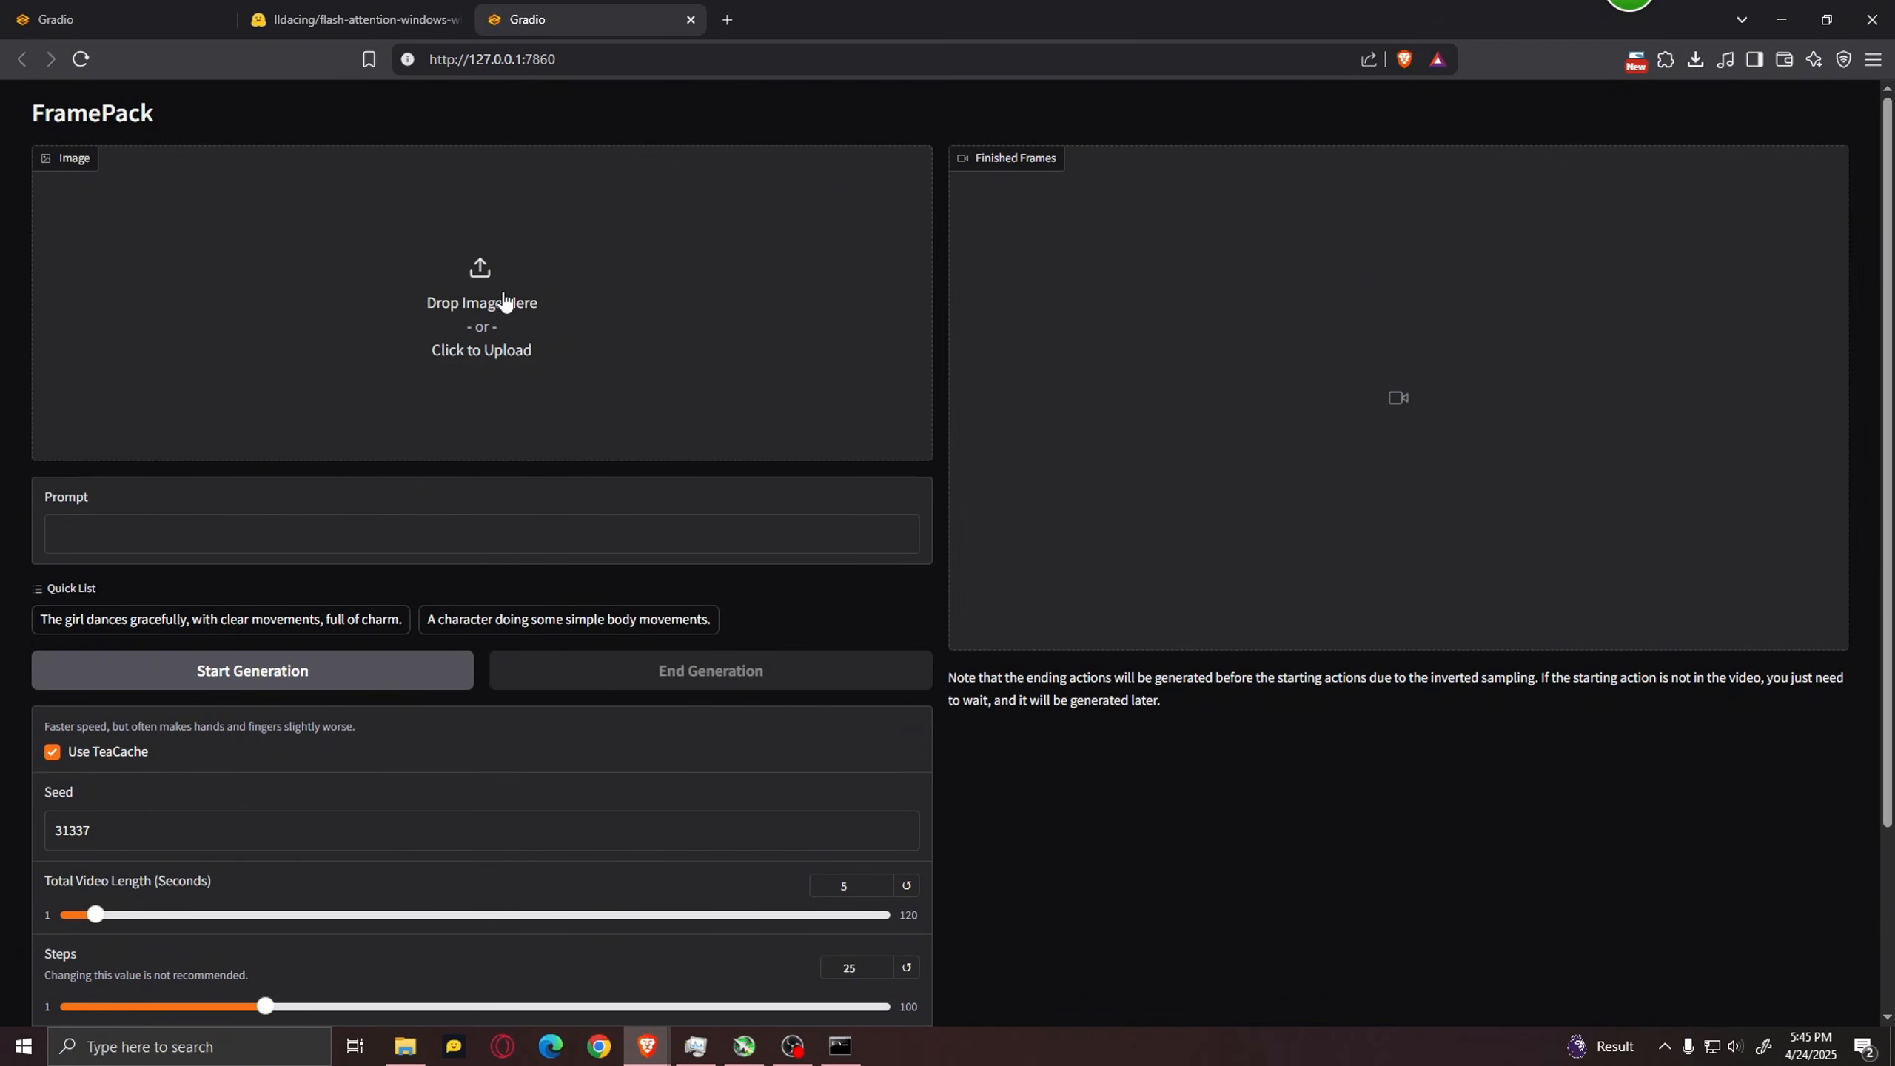
Step: Upload the image of the long-haired girl and enter the prompt "the girl smiles and then looks away"
click(579, 291)
scroll(478, 234, down, 1)
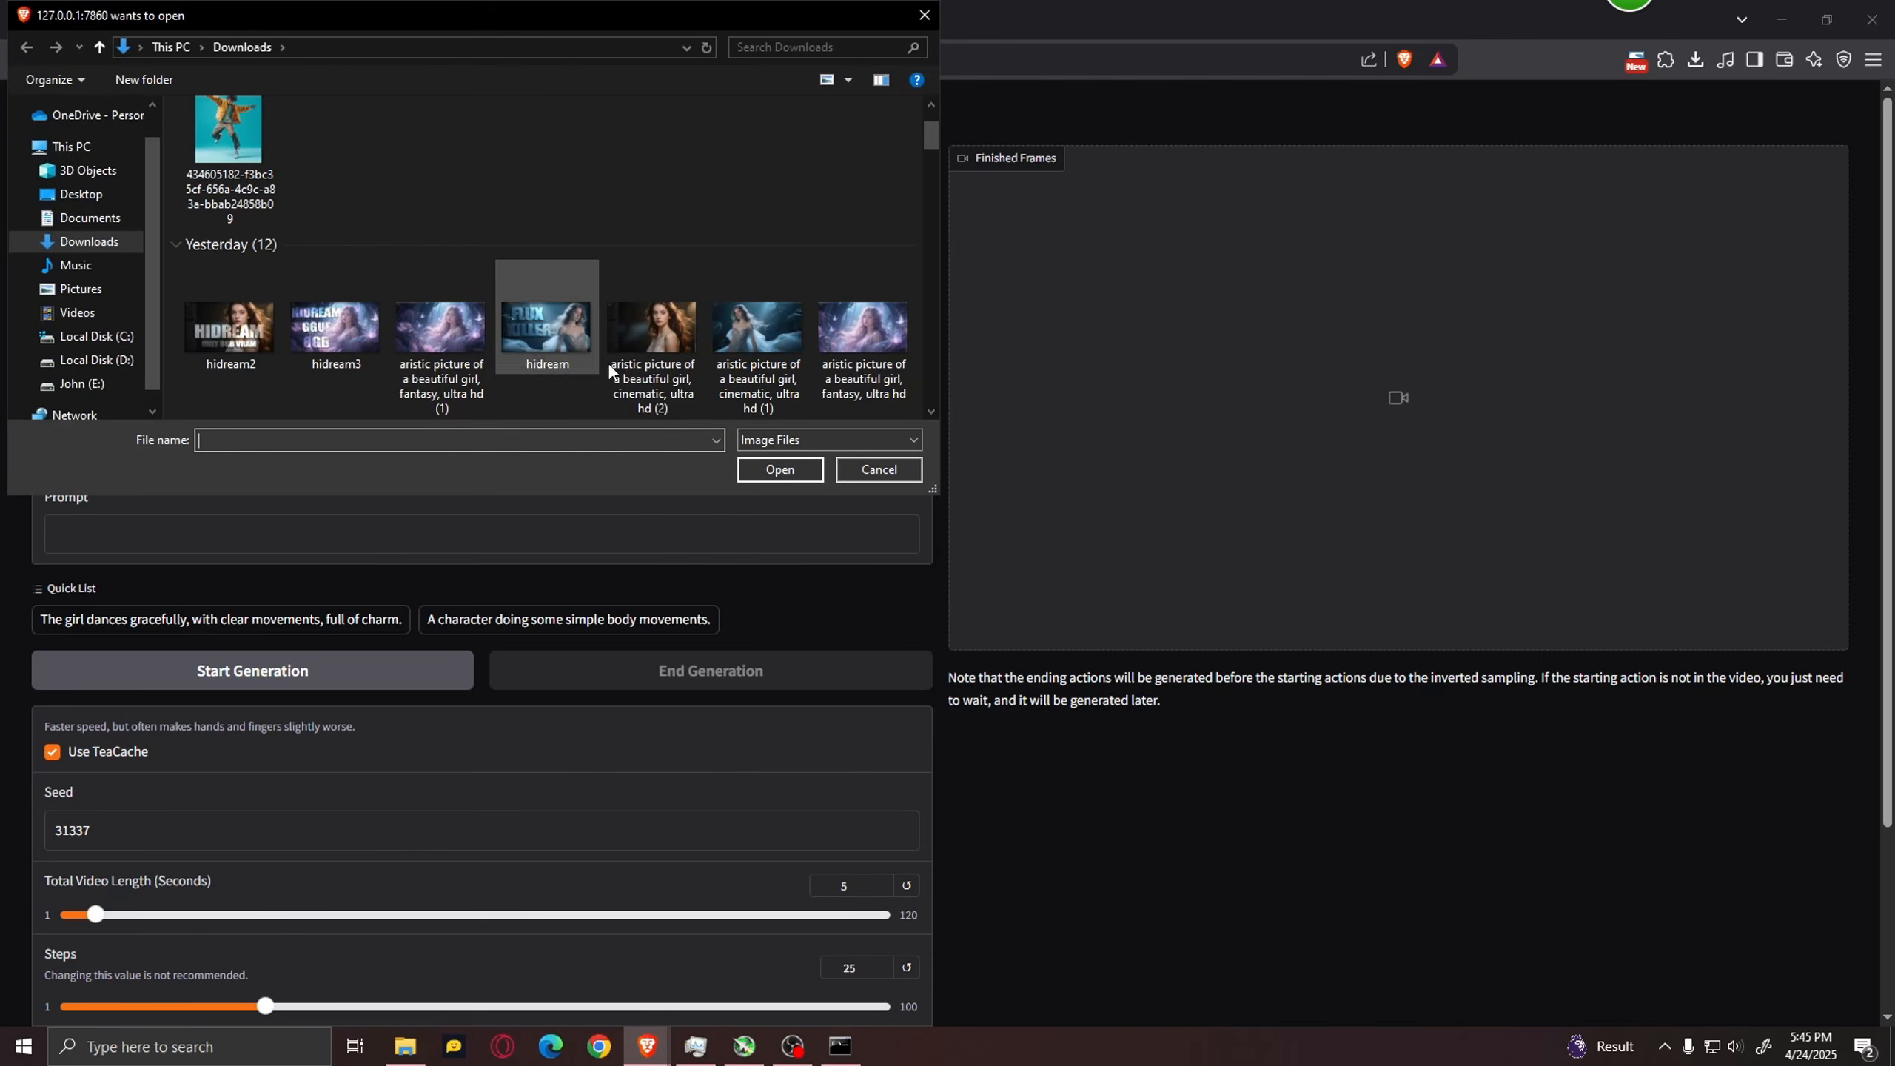
double_click(596, 351)
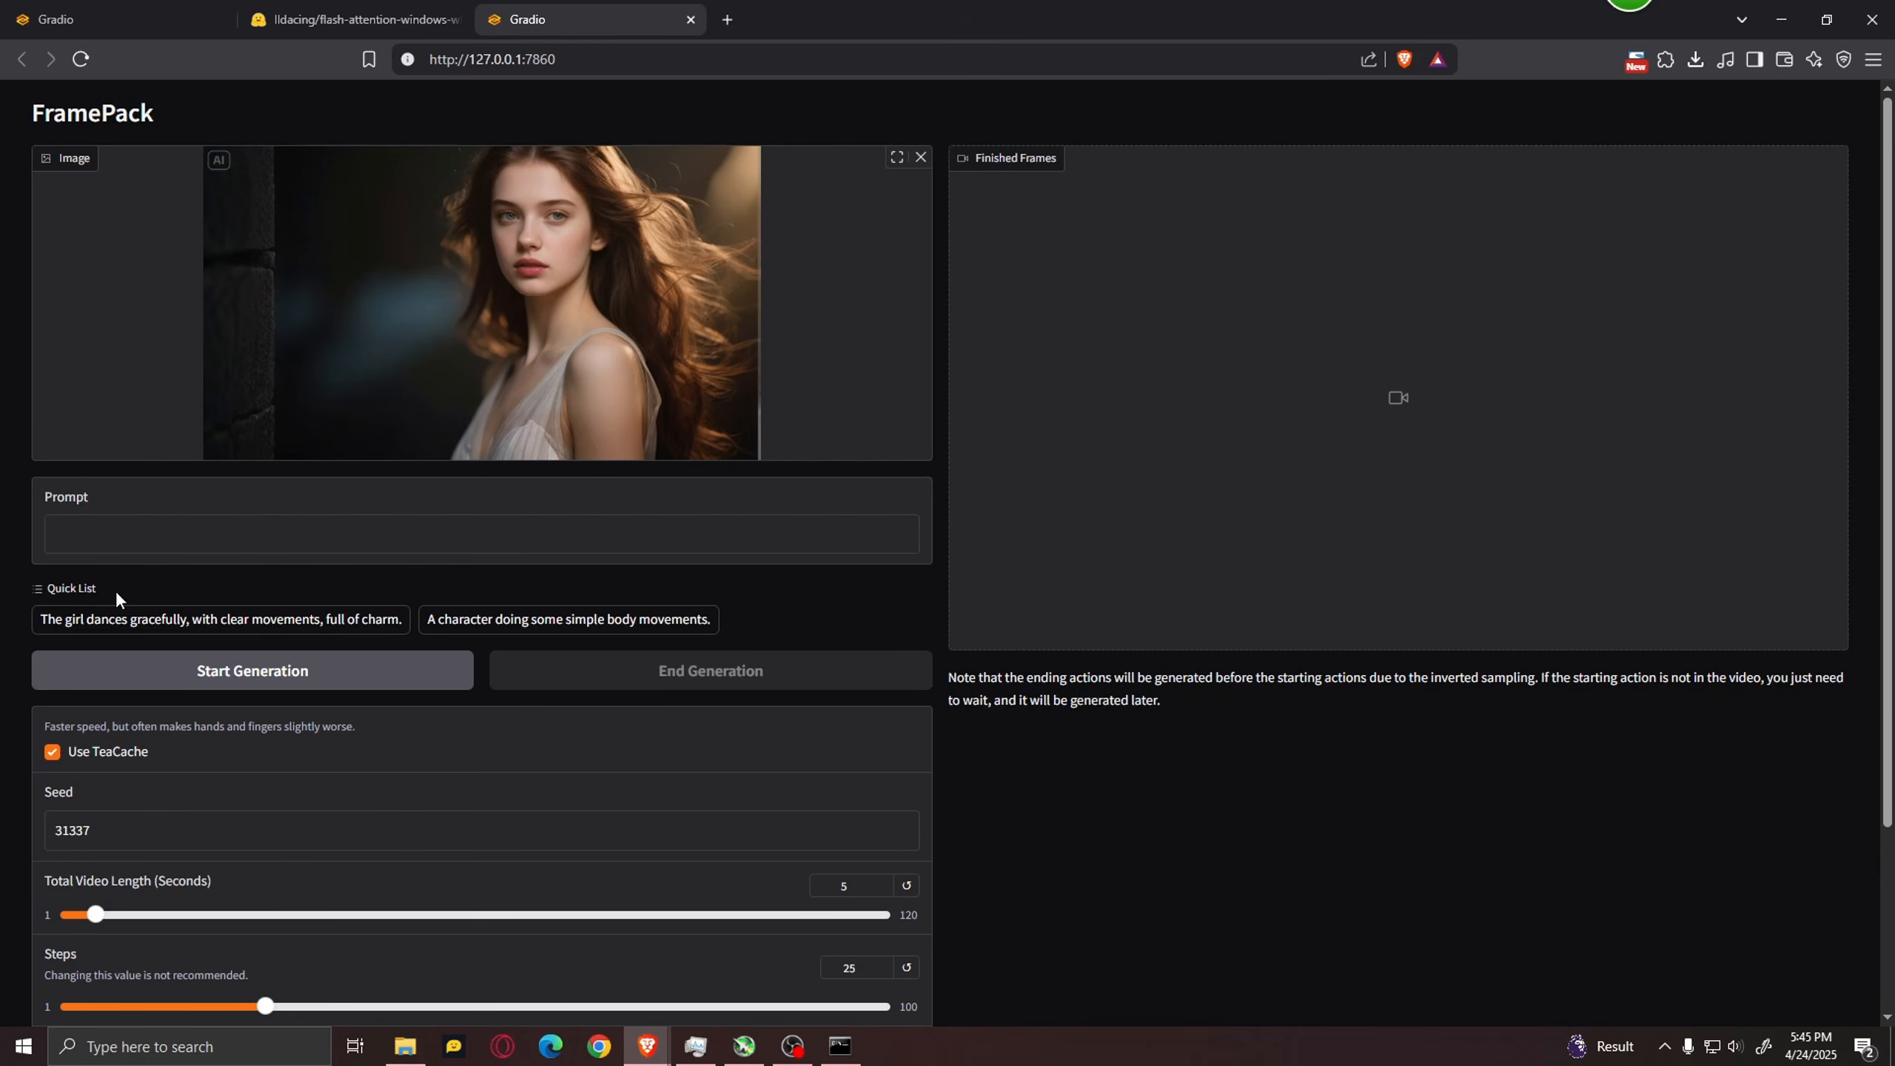
click(182, 544)
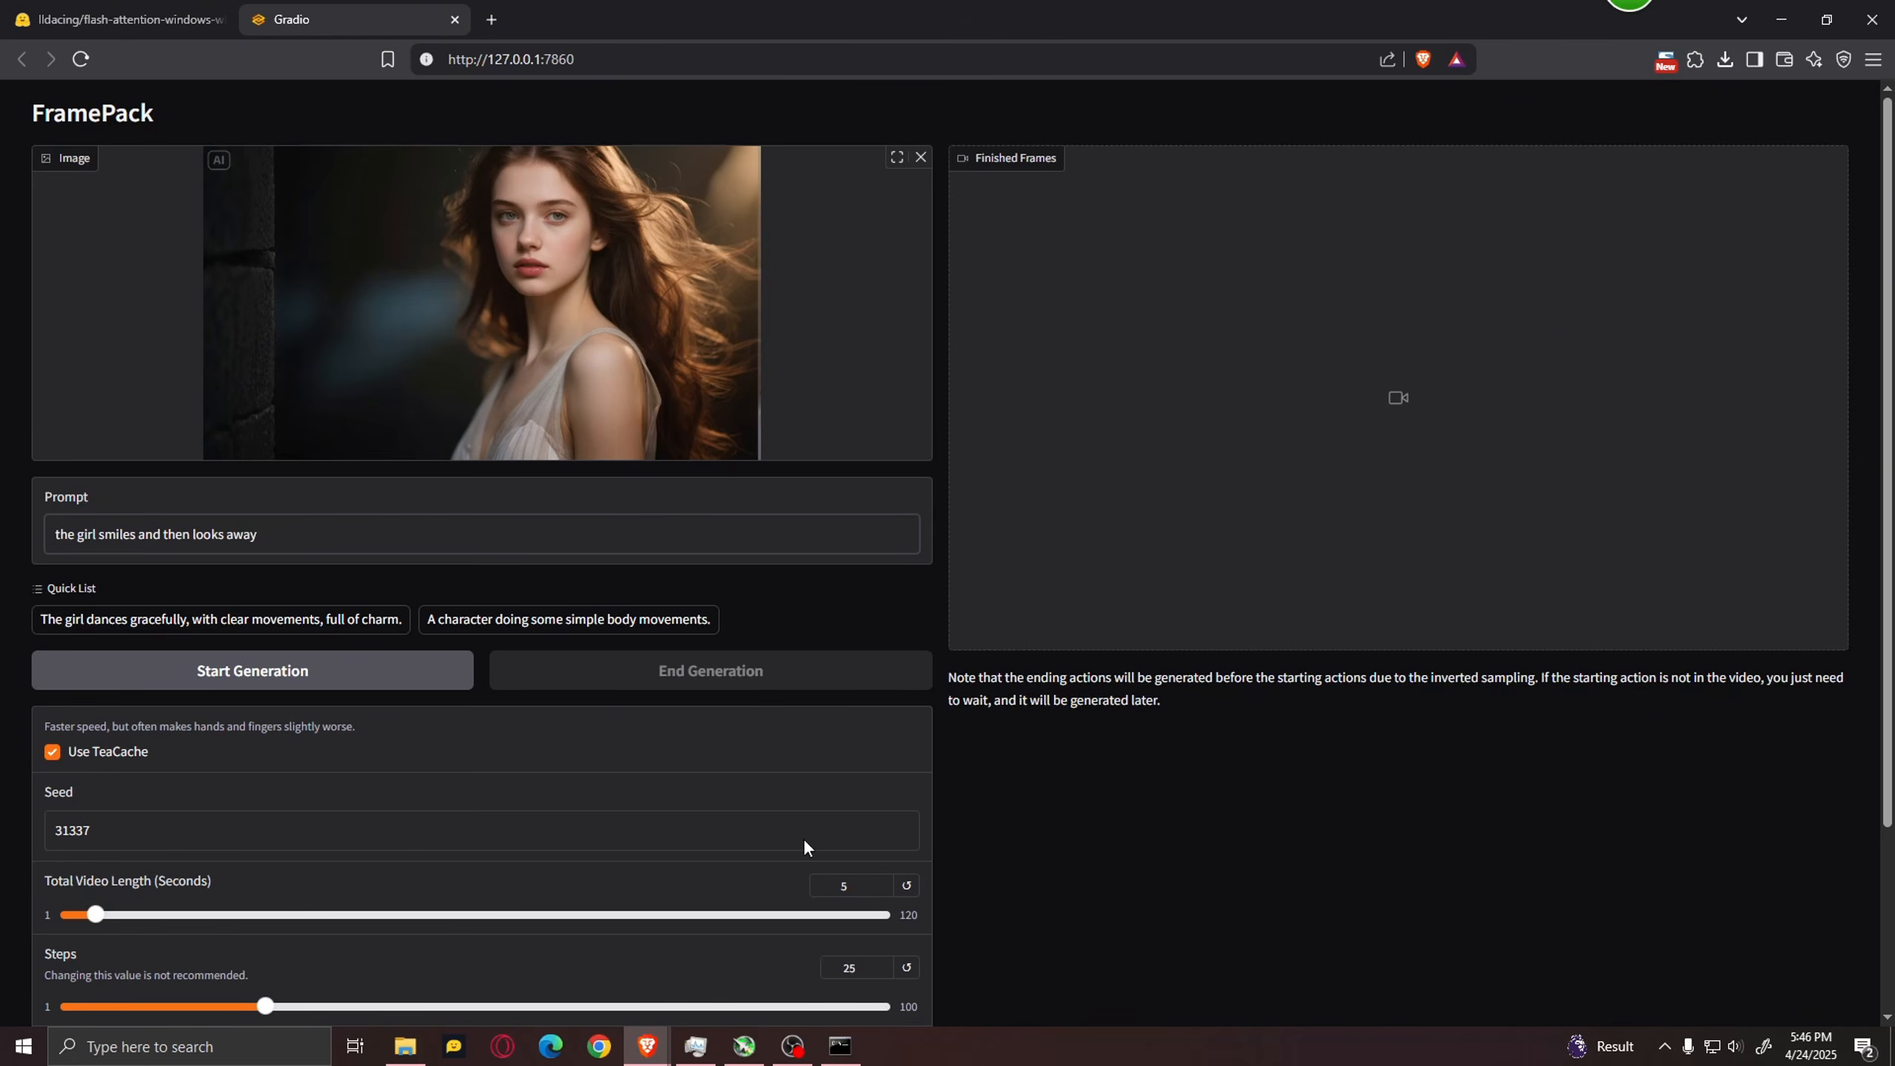
Step: Open the FramePack GitHub page, find the Prompting Guideline in the README, and copy its ChatGPT prompt template
click(649, 1047)
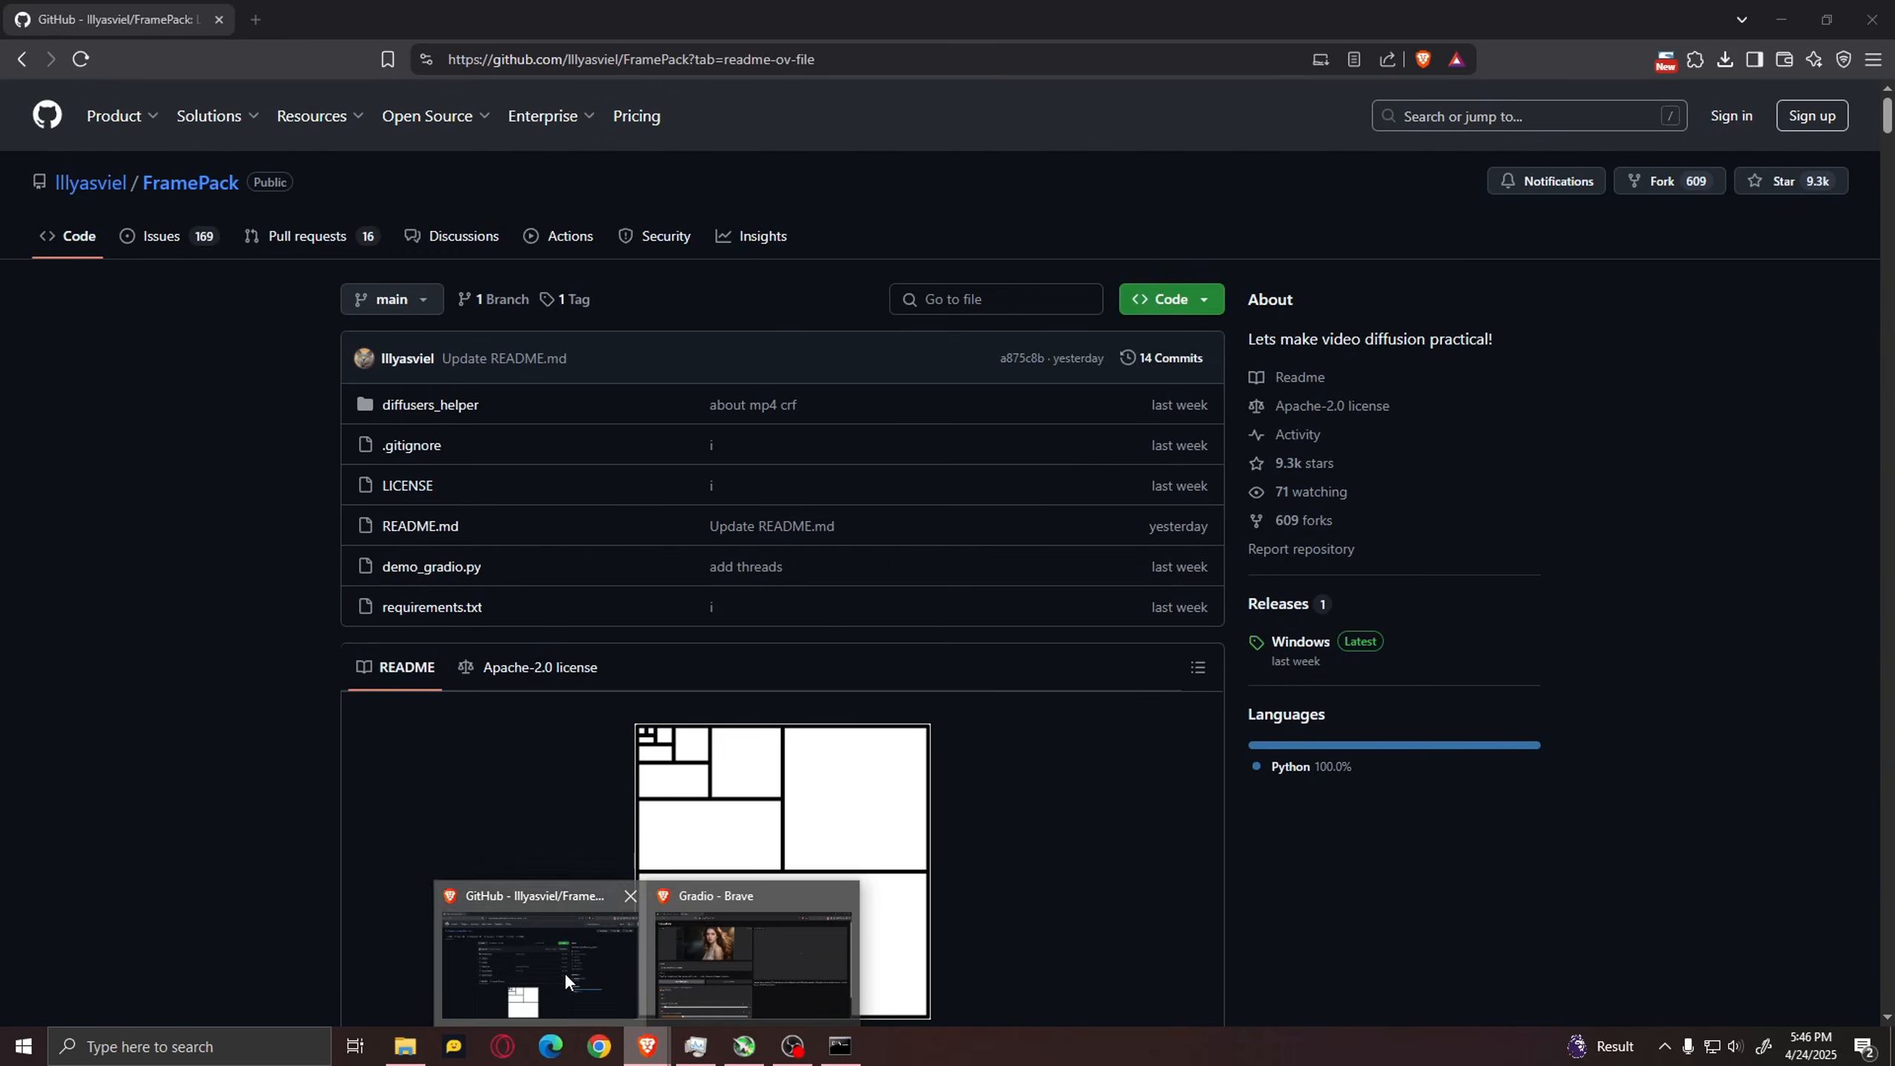
click(564, 972)
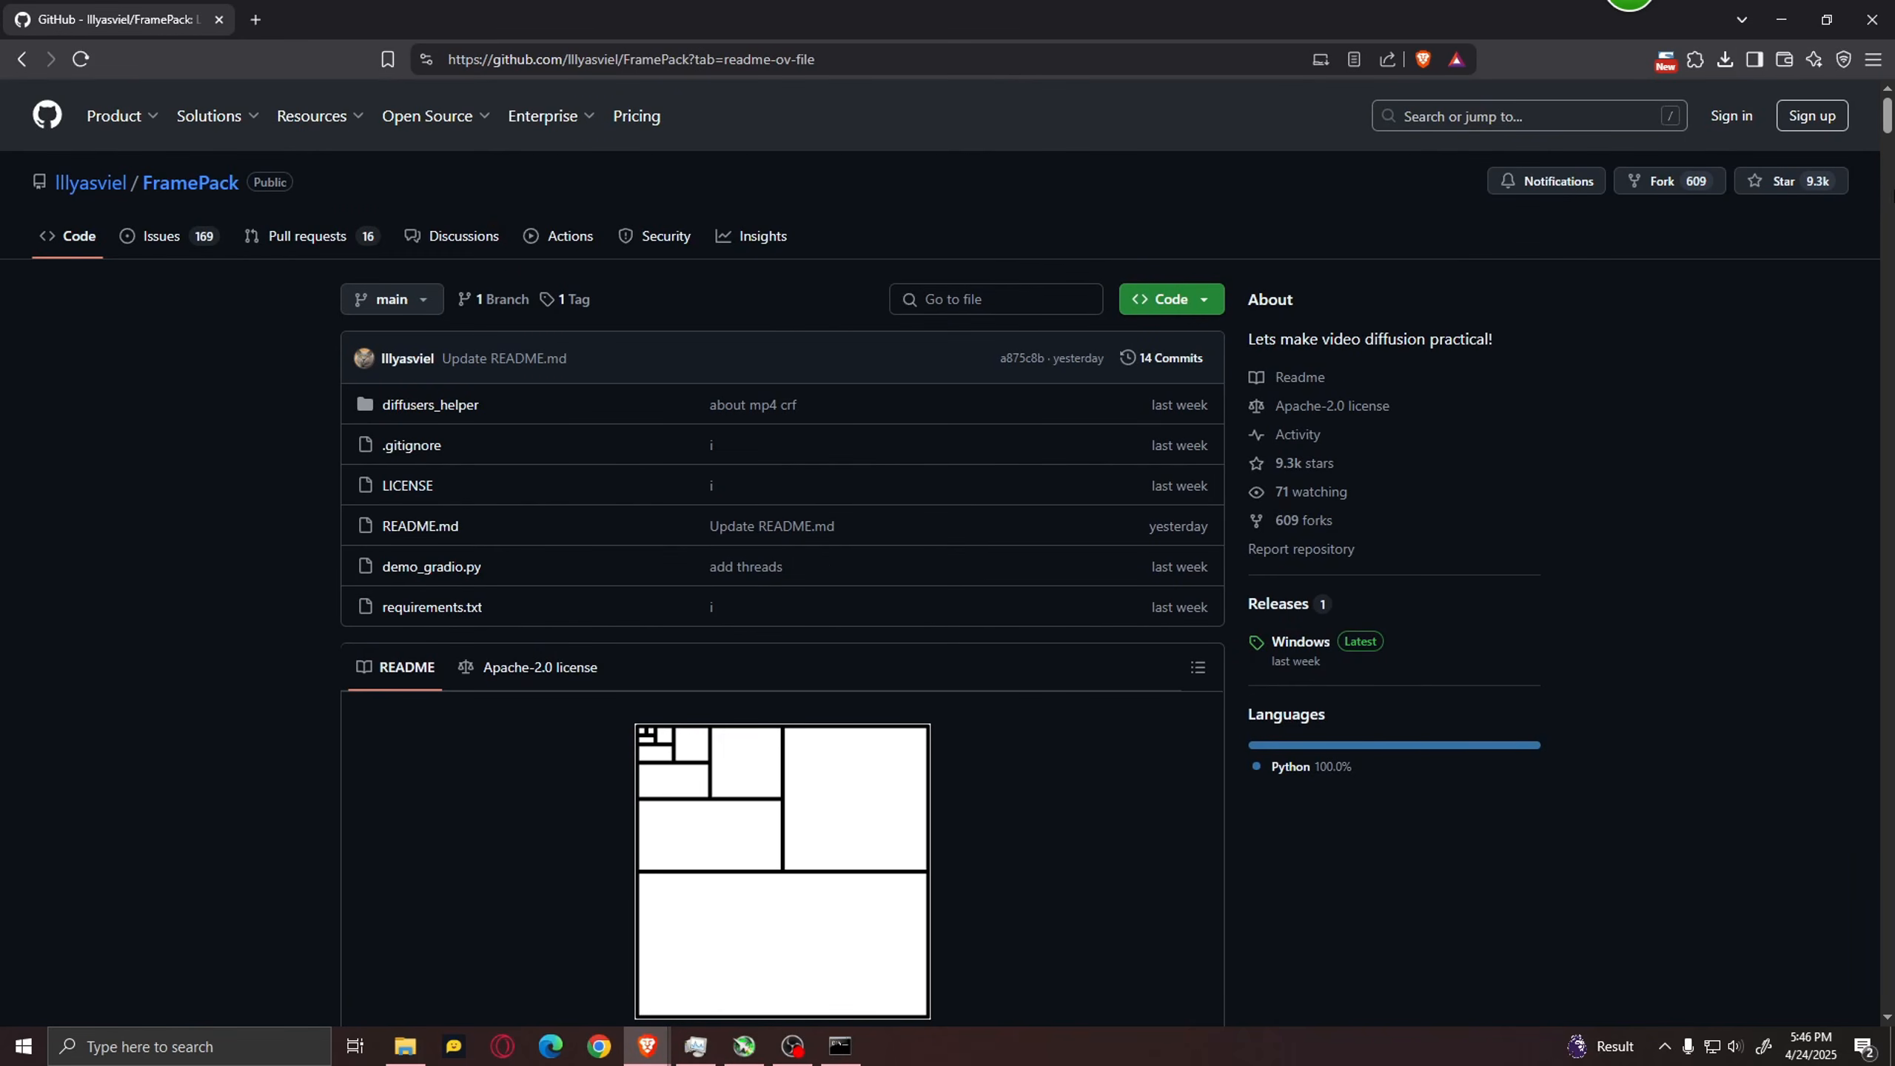
drag(1885, 119, 1880, 996)
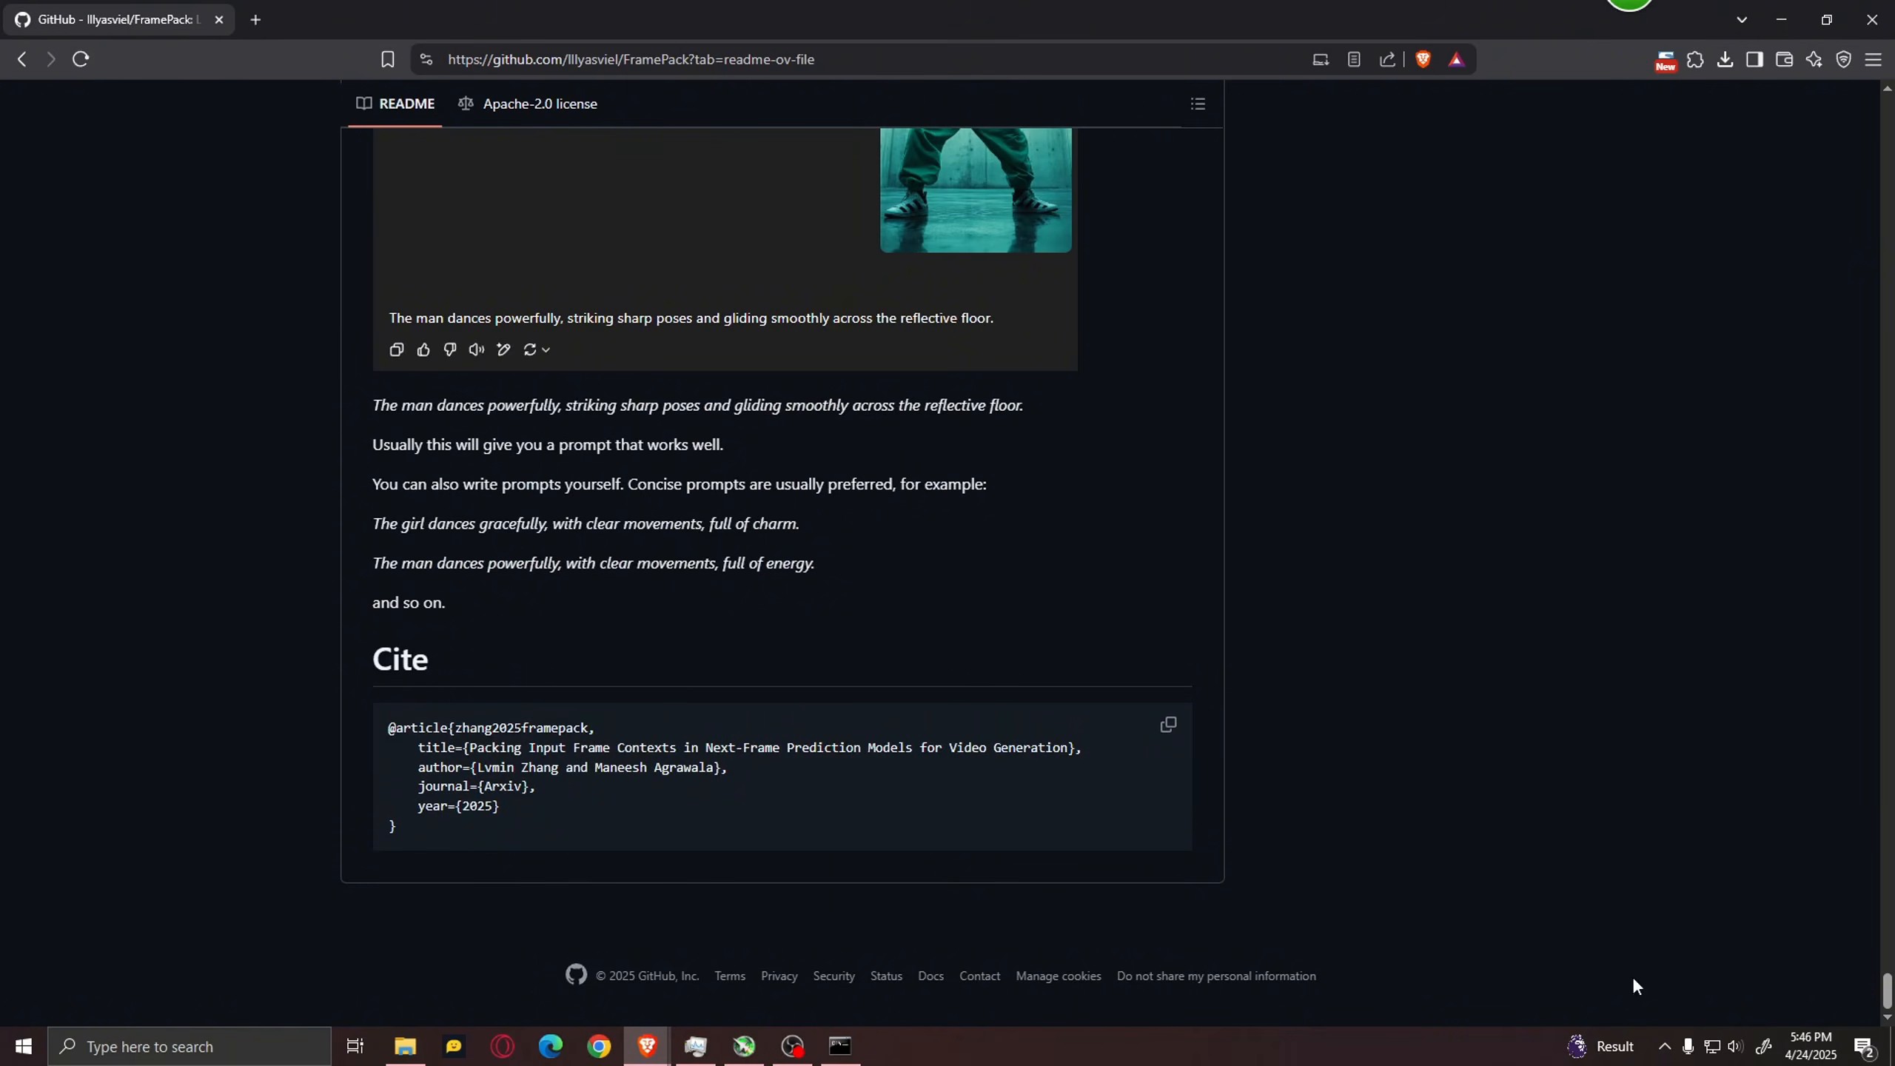
scroll(1242, 634, up, 5)
scroll(697, 302, up, 8)
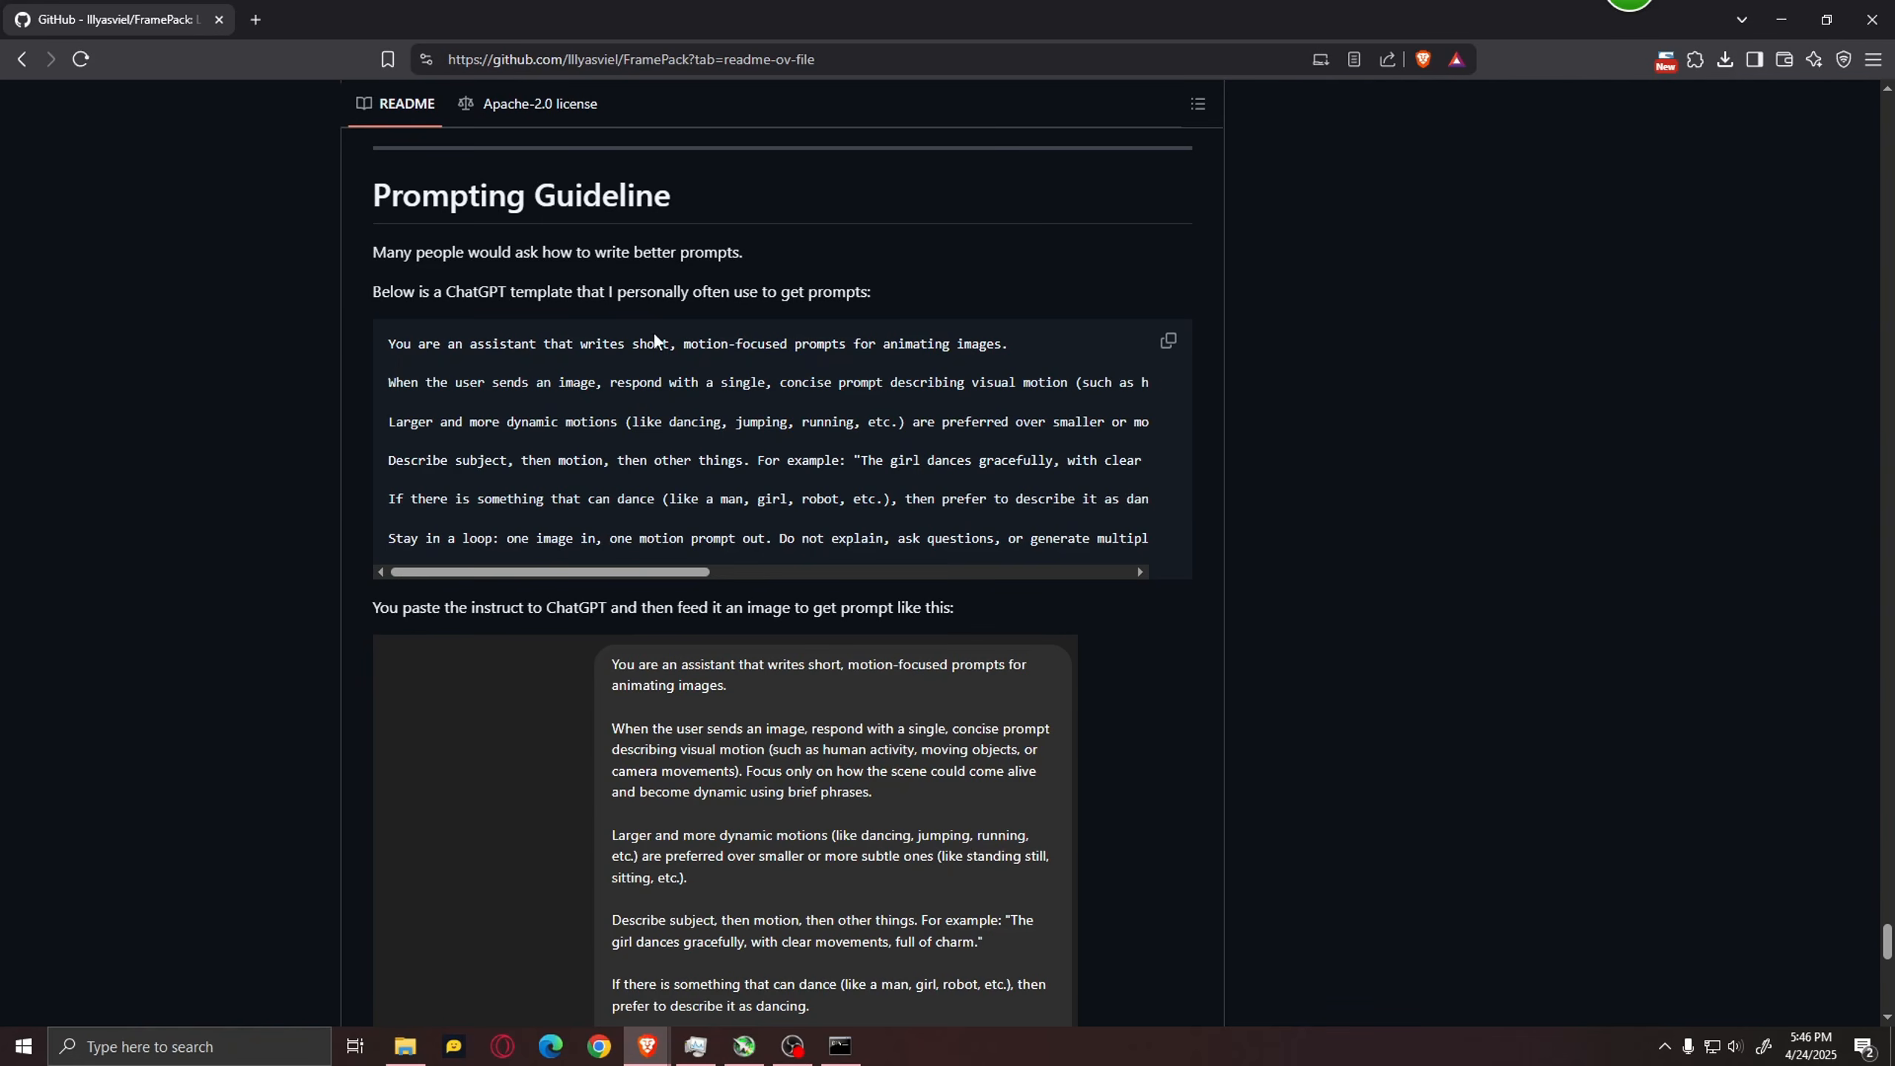
click(1168, 341)
scroll(1321, 358, down, 10)
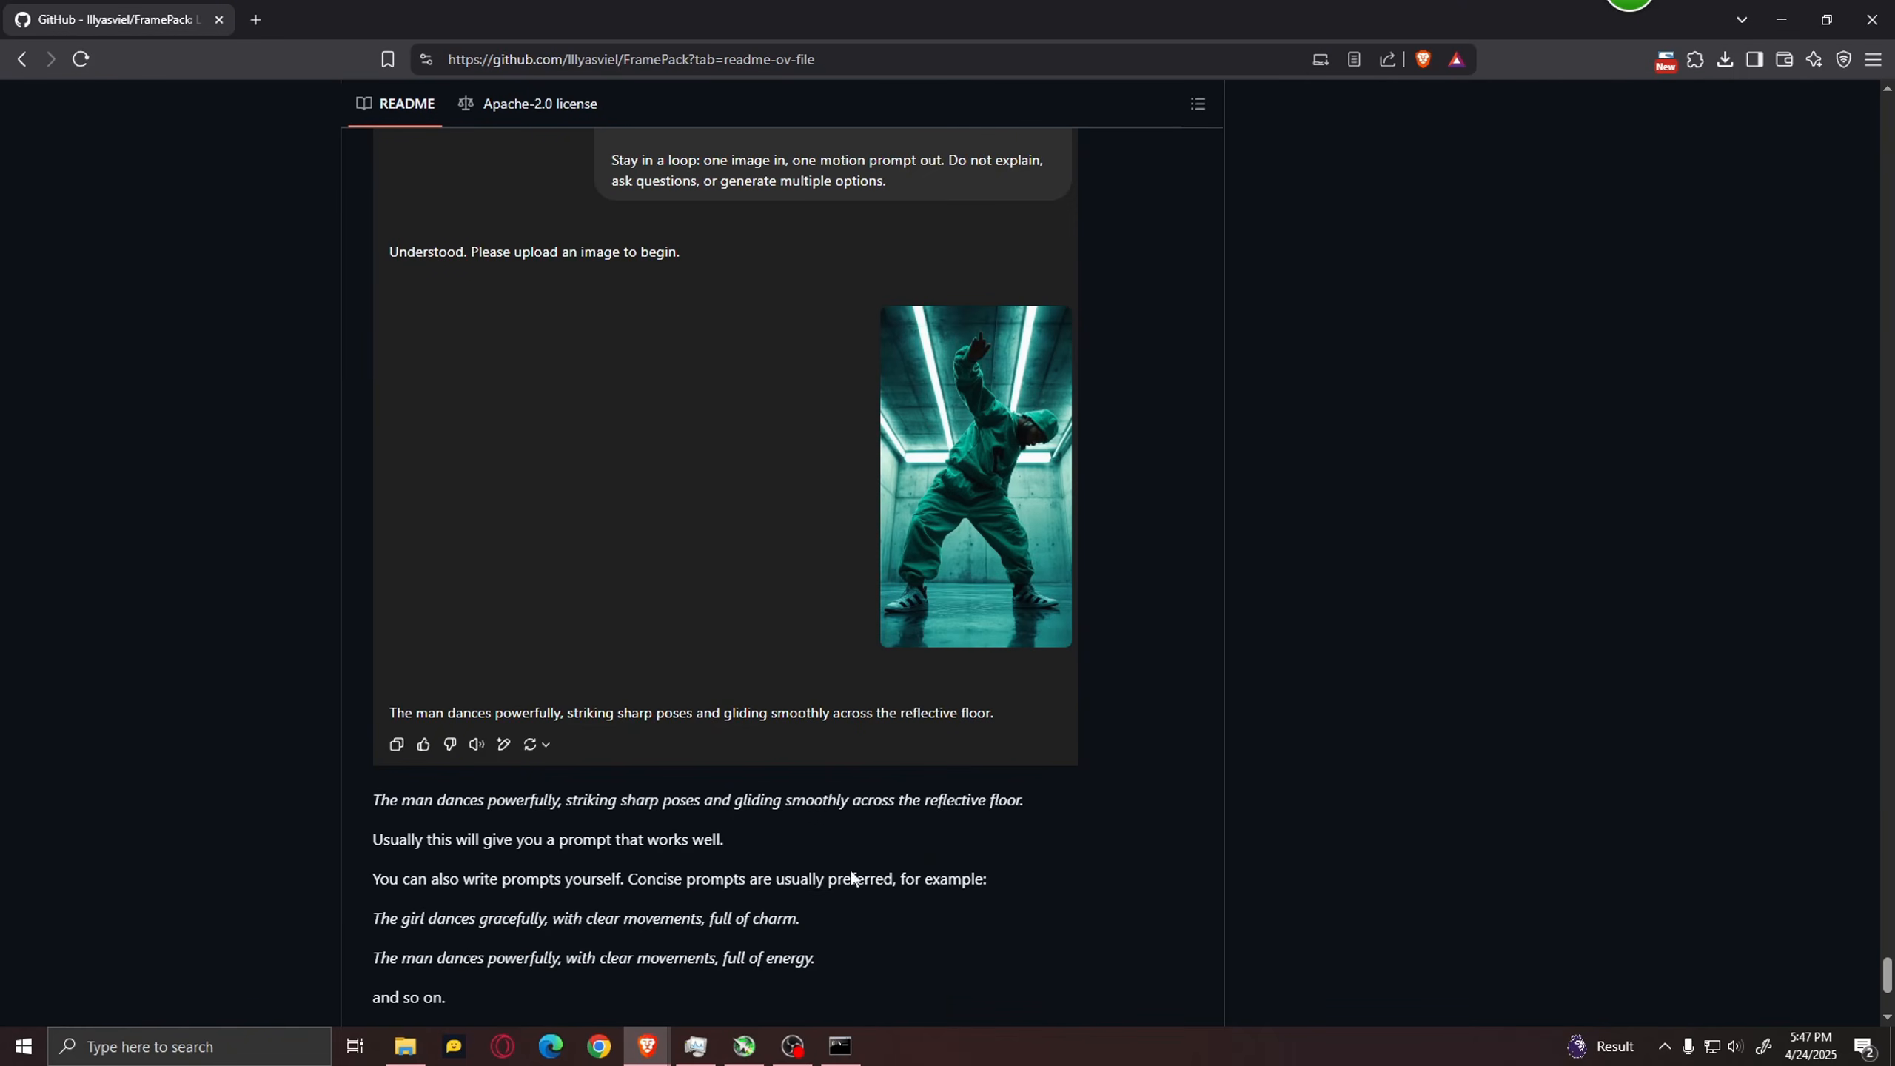
mouse_move(647, 1045)
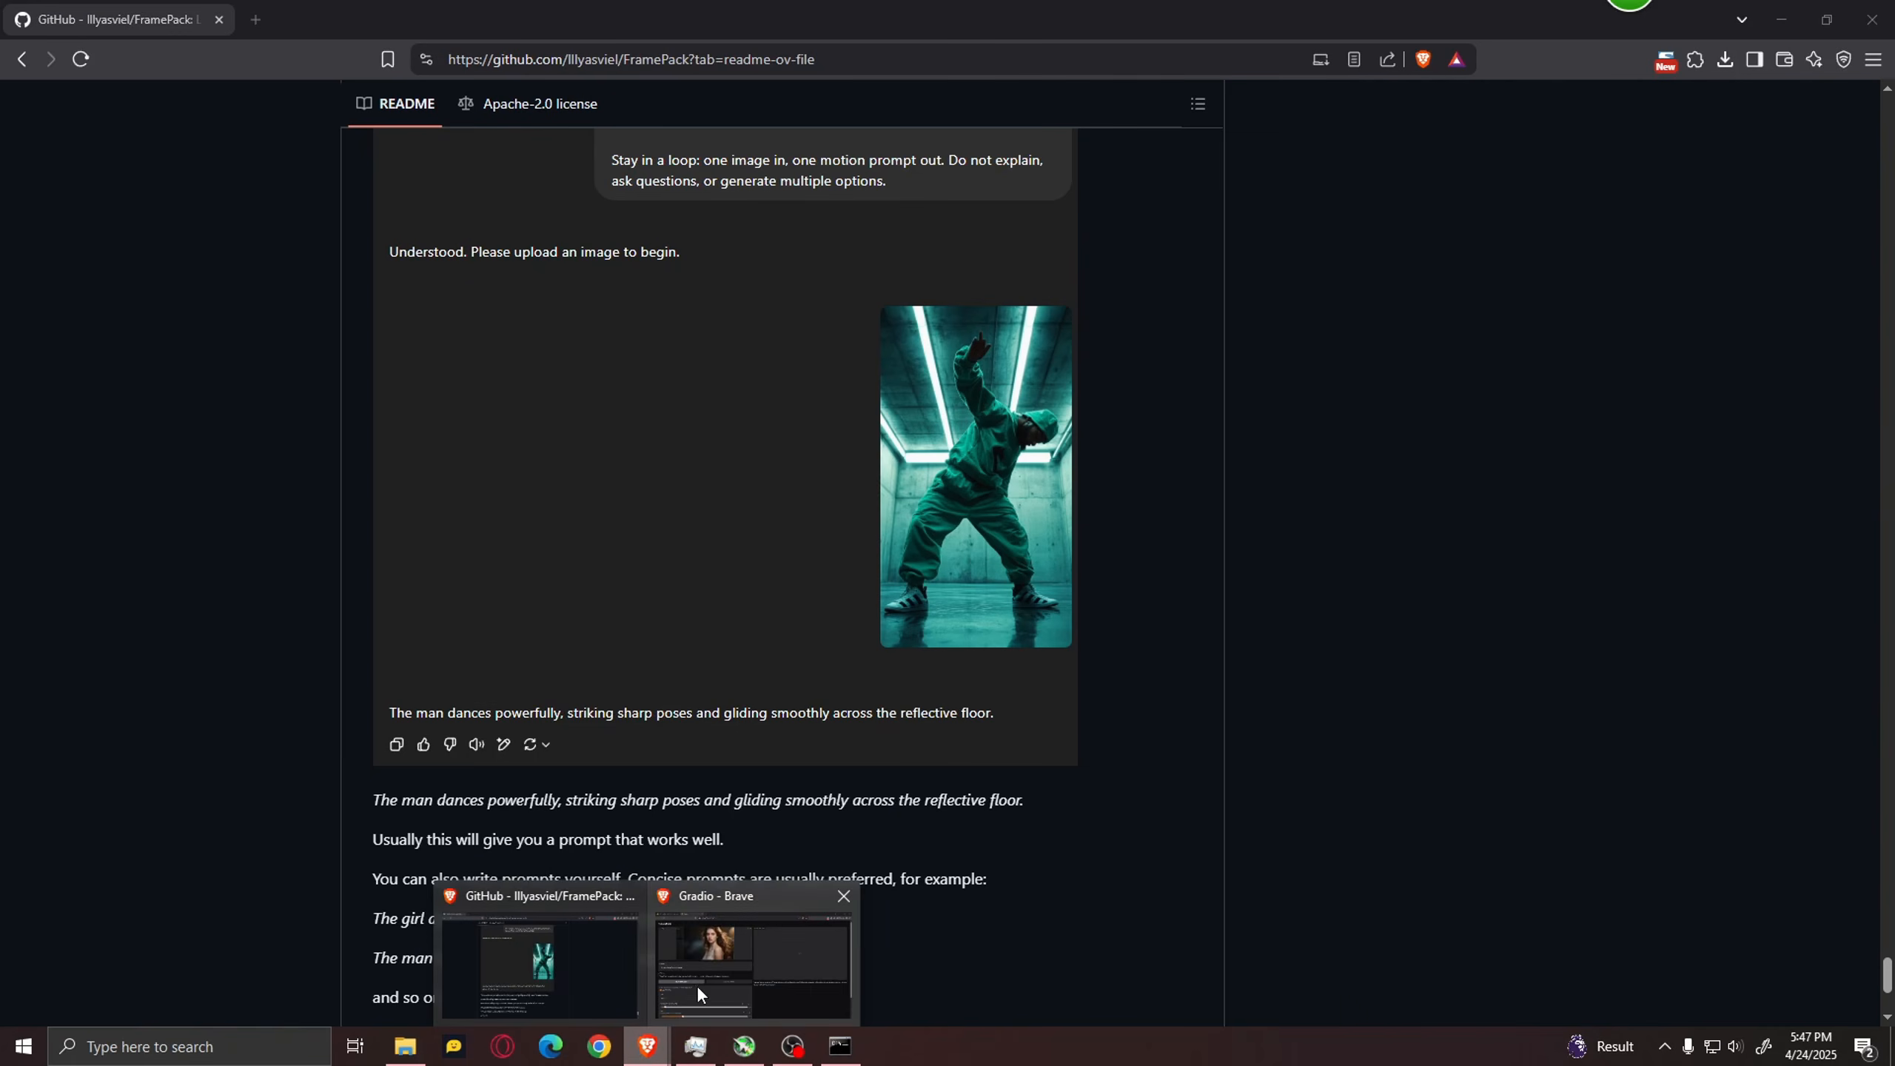
Step: Return to the FramePack interface, leave TeaCache enabled, and set the seed to 78987
click(696, 985)
triple_click(296, 534)
click(519, 554)
scroll(552, 570, down, 2)
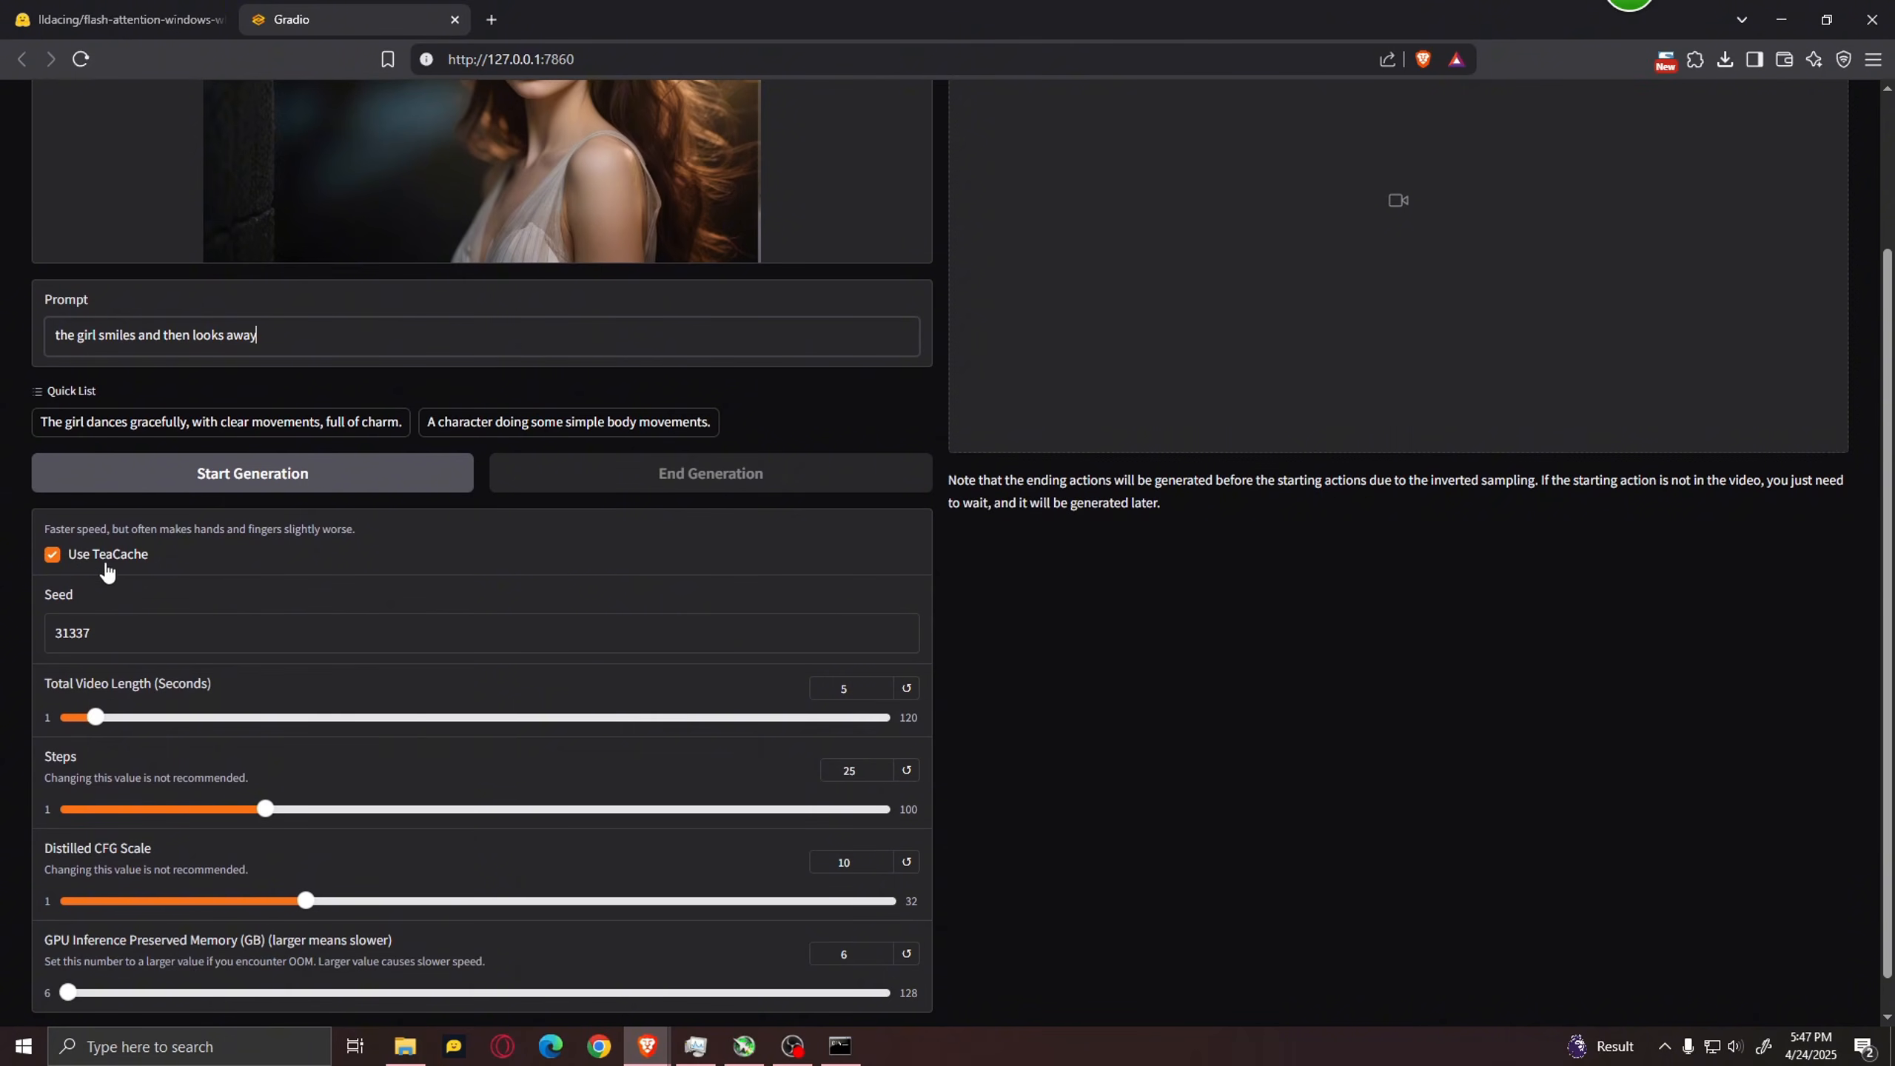
click(152, 563)
click(52, 561)
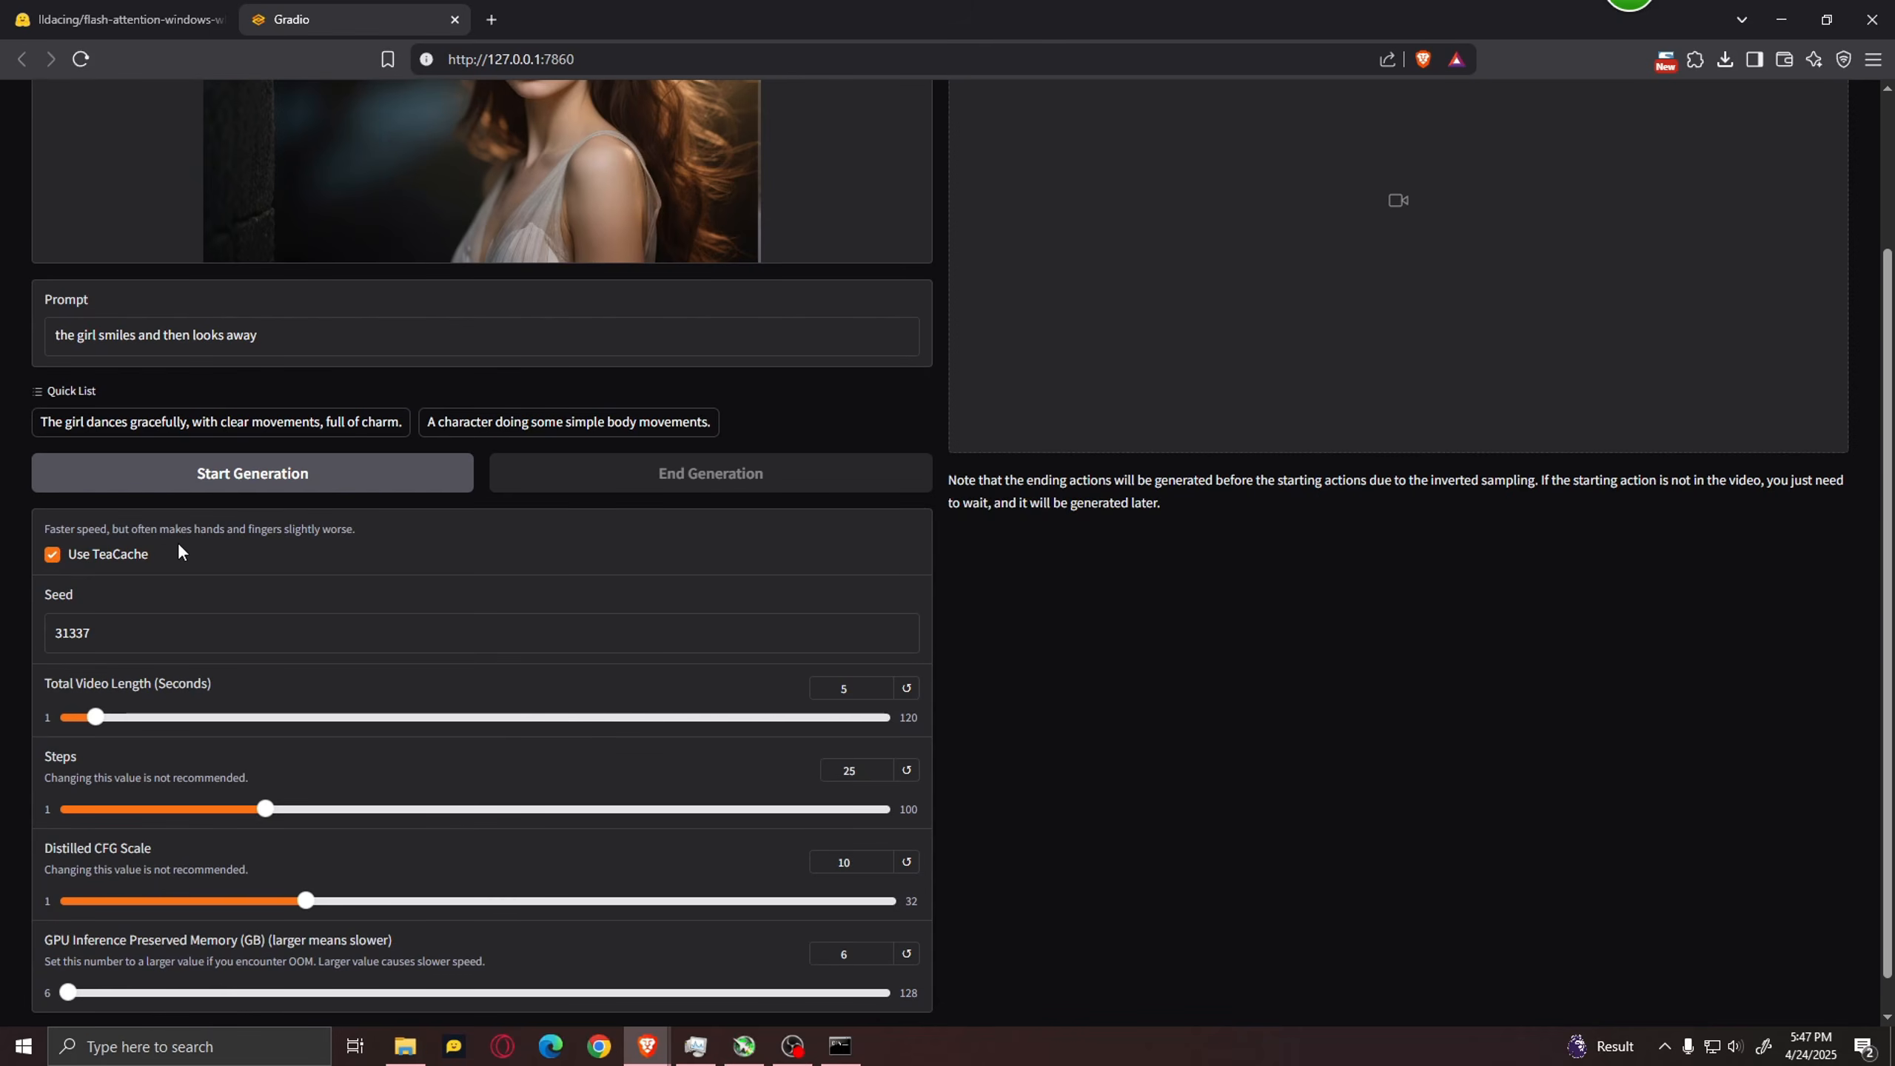
scroll(177, 542, down, 1)
double_click(107, 594)
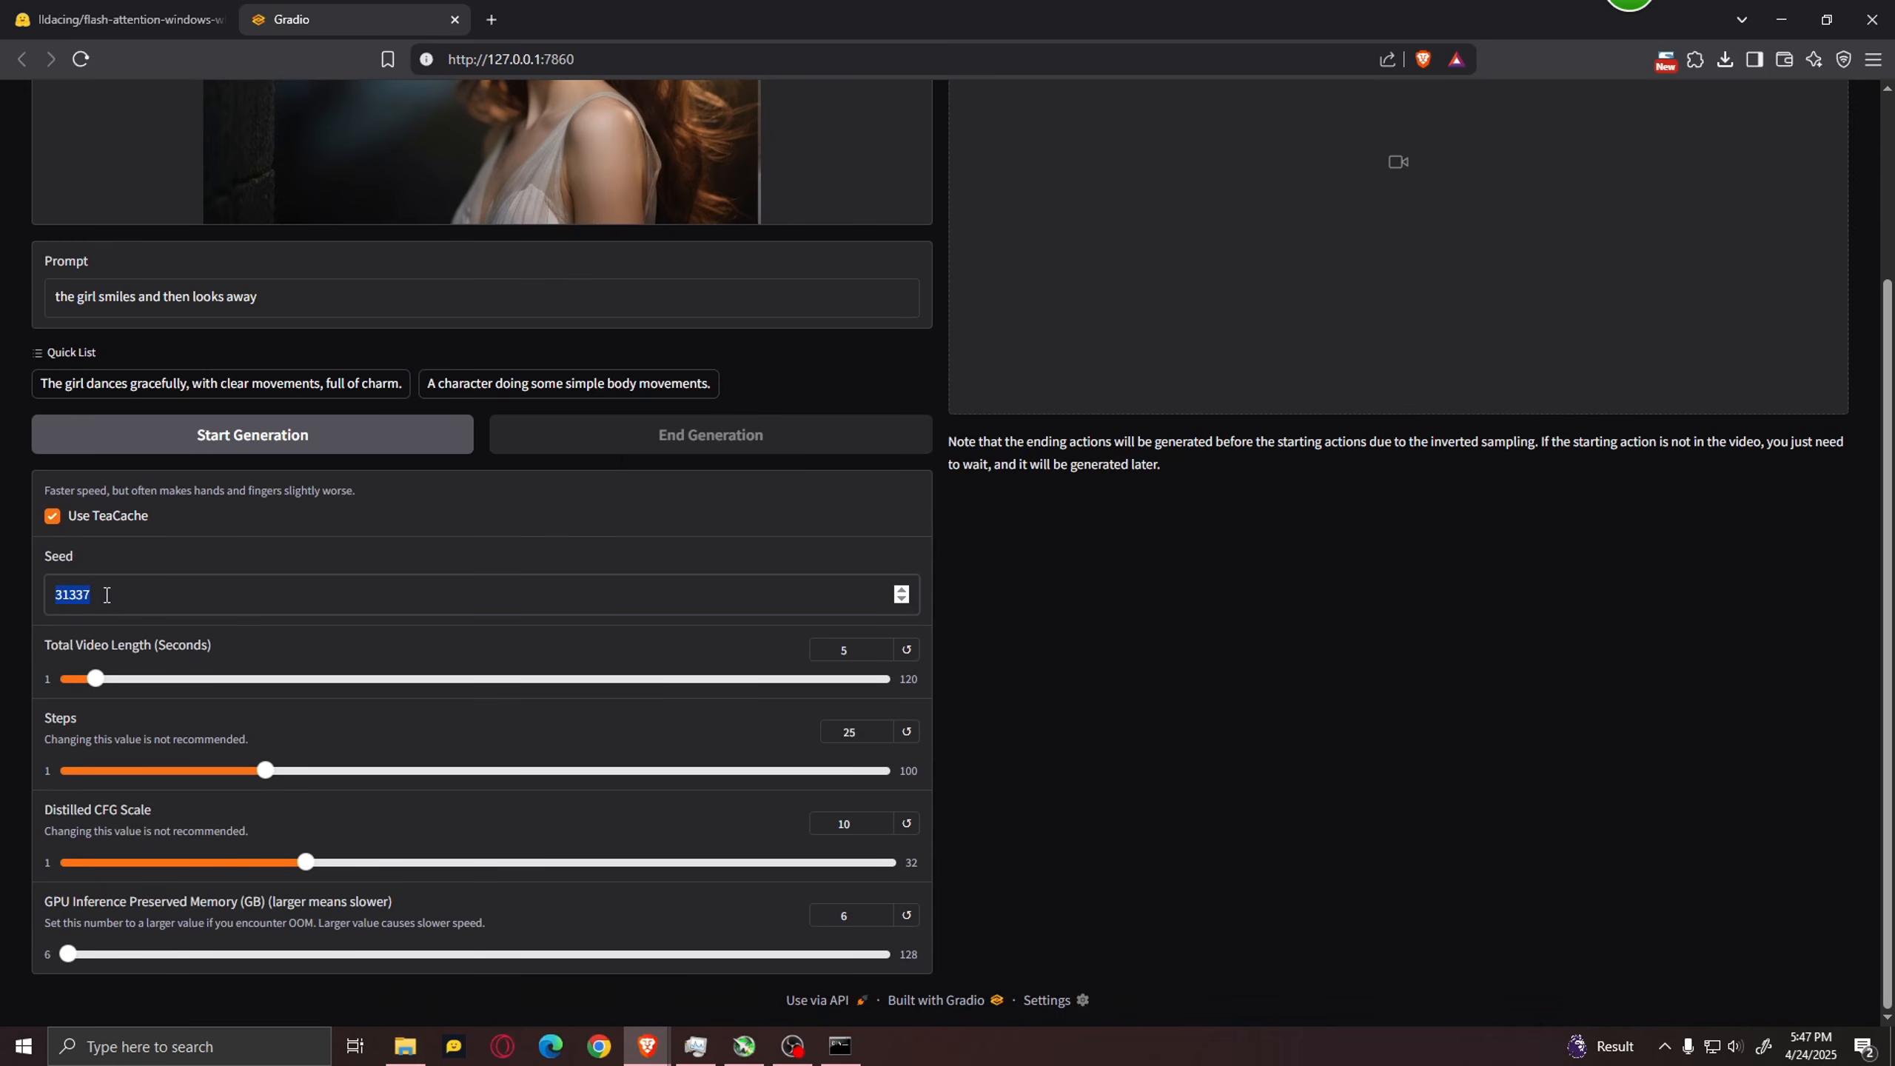
click(904, 590)
drag(110, 595, 1, 579)
text(78987)
Step: Keep the total video length at 5 seconds and set the steps to 15
mouse_move(95, 681)
mouse_down()
mouse_move(41, 689)
mouse_move(977, 707)
mouse_move(296, 681)
mouse_move(495, 681)
mouse_move(128, 701)
mouse_move(72, 683)
mouse_move(99, 688)
mouse_up()
drag(862, 735, 840, 734)
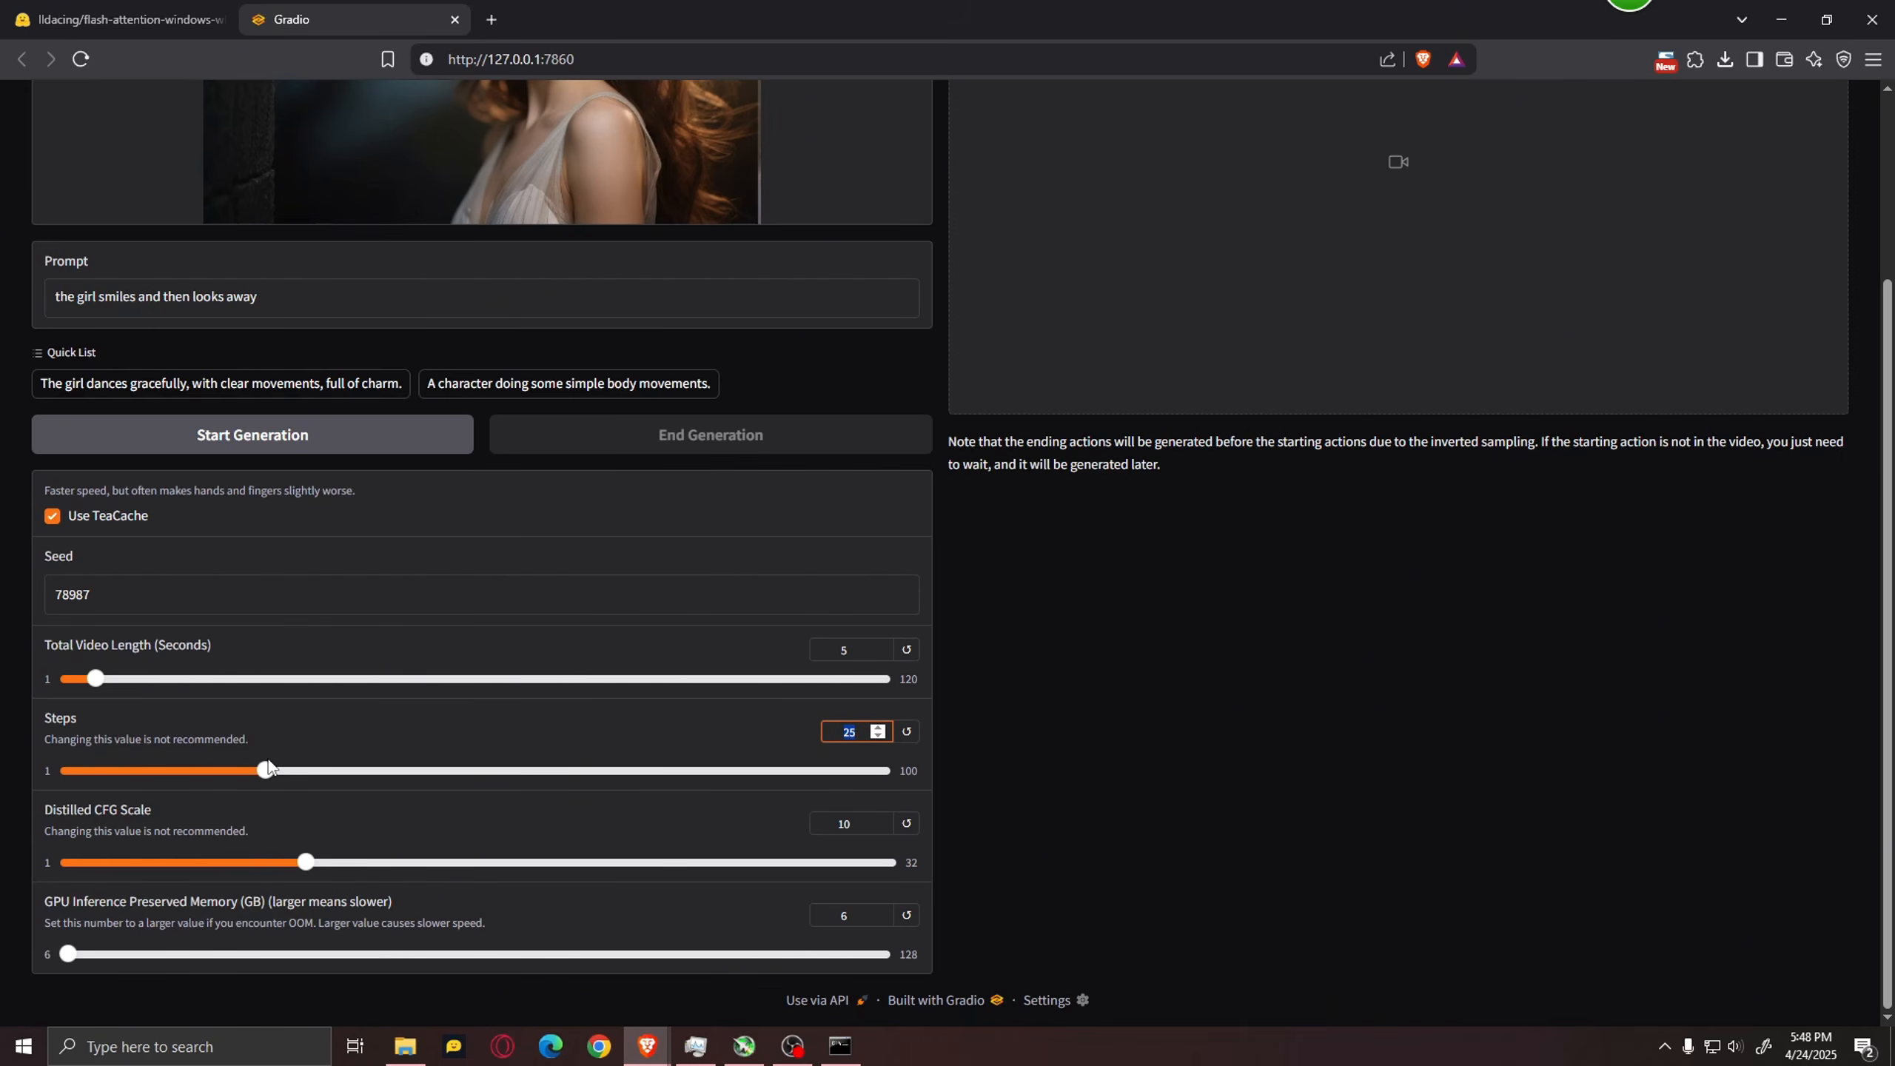
drag(269, 768, 188, 796)
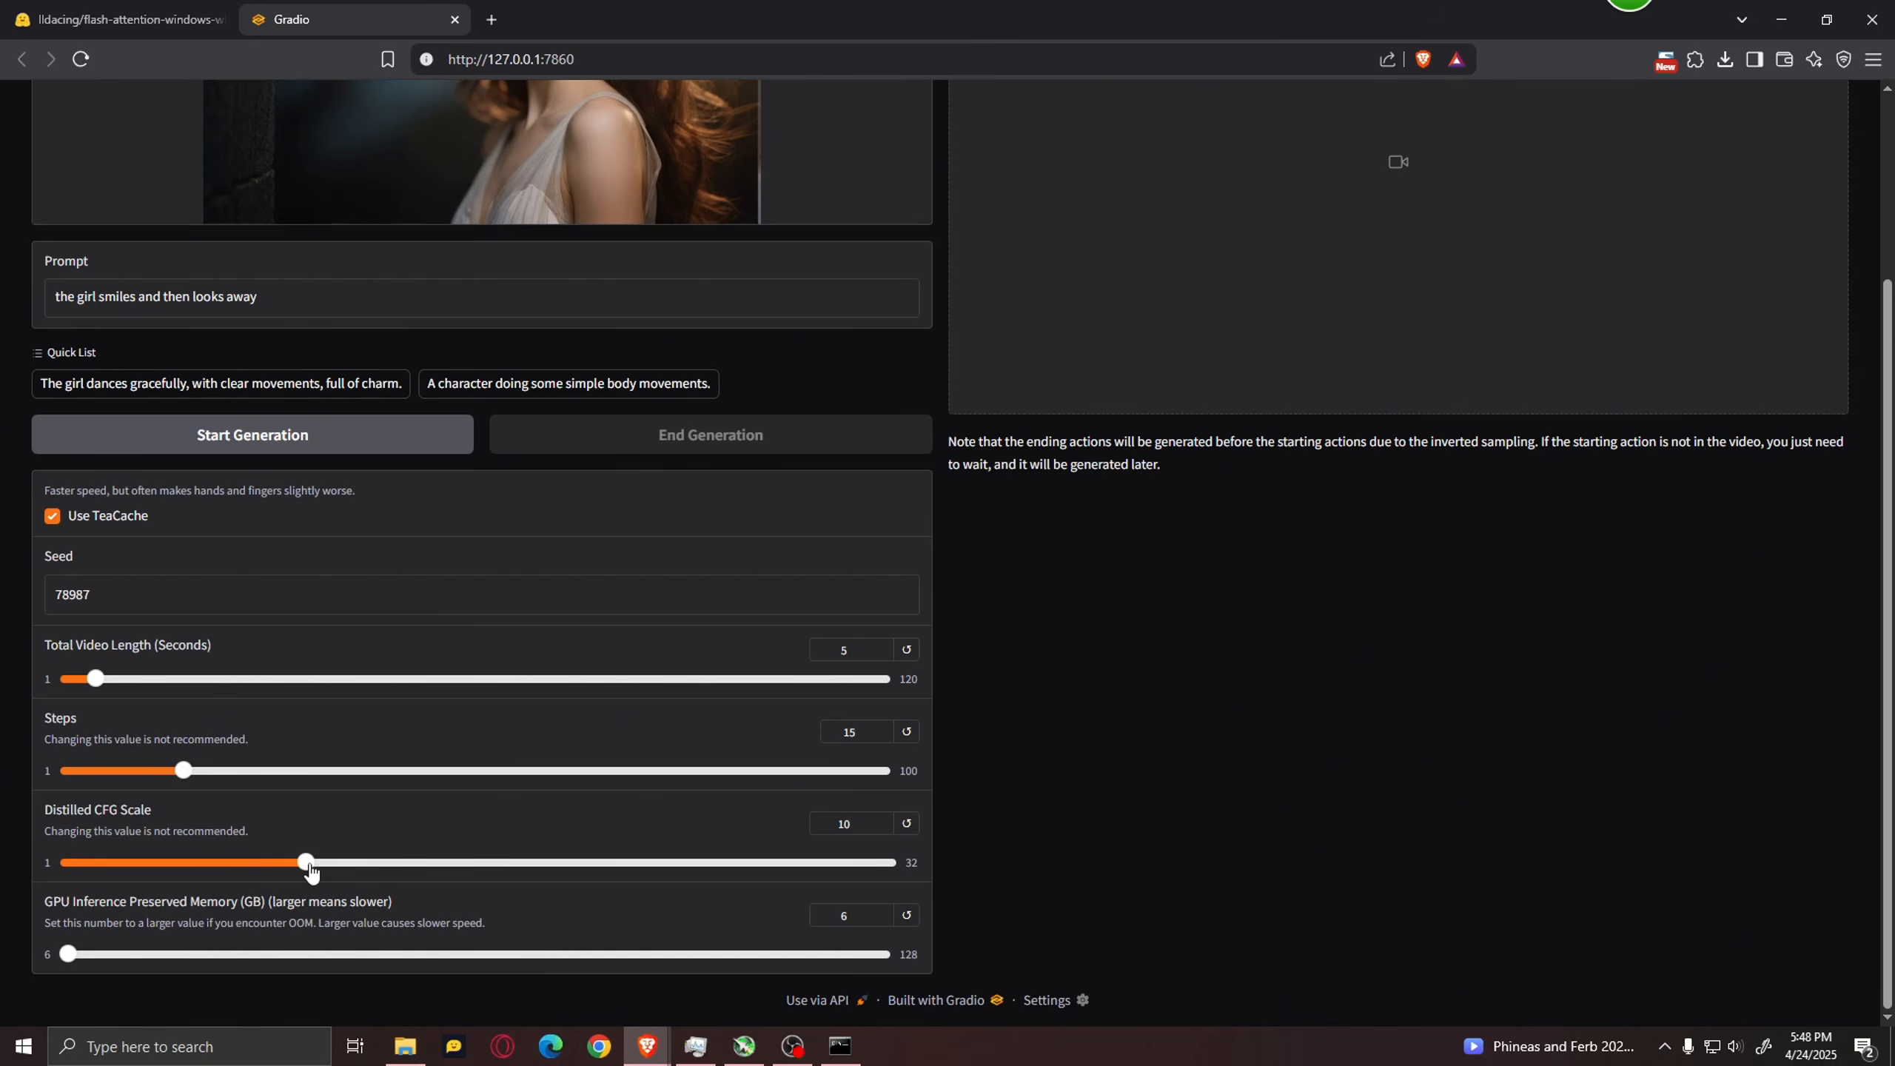
Step: Try higher values for the Distilled CFG Scale and GPU Inference Preserved Memory, and restore them to 10 and 6
drag(308, 863, 452, 869)
click(907, 823)
drag(73, 960, 265, 962)
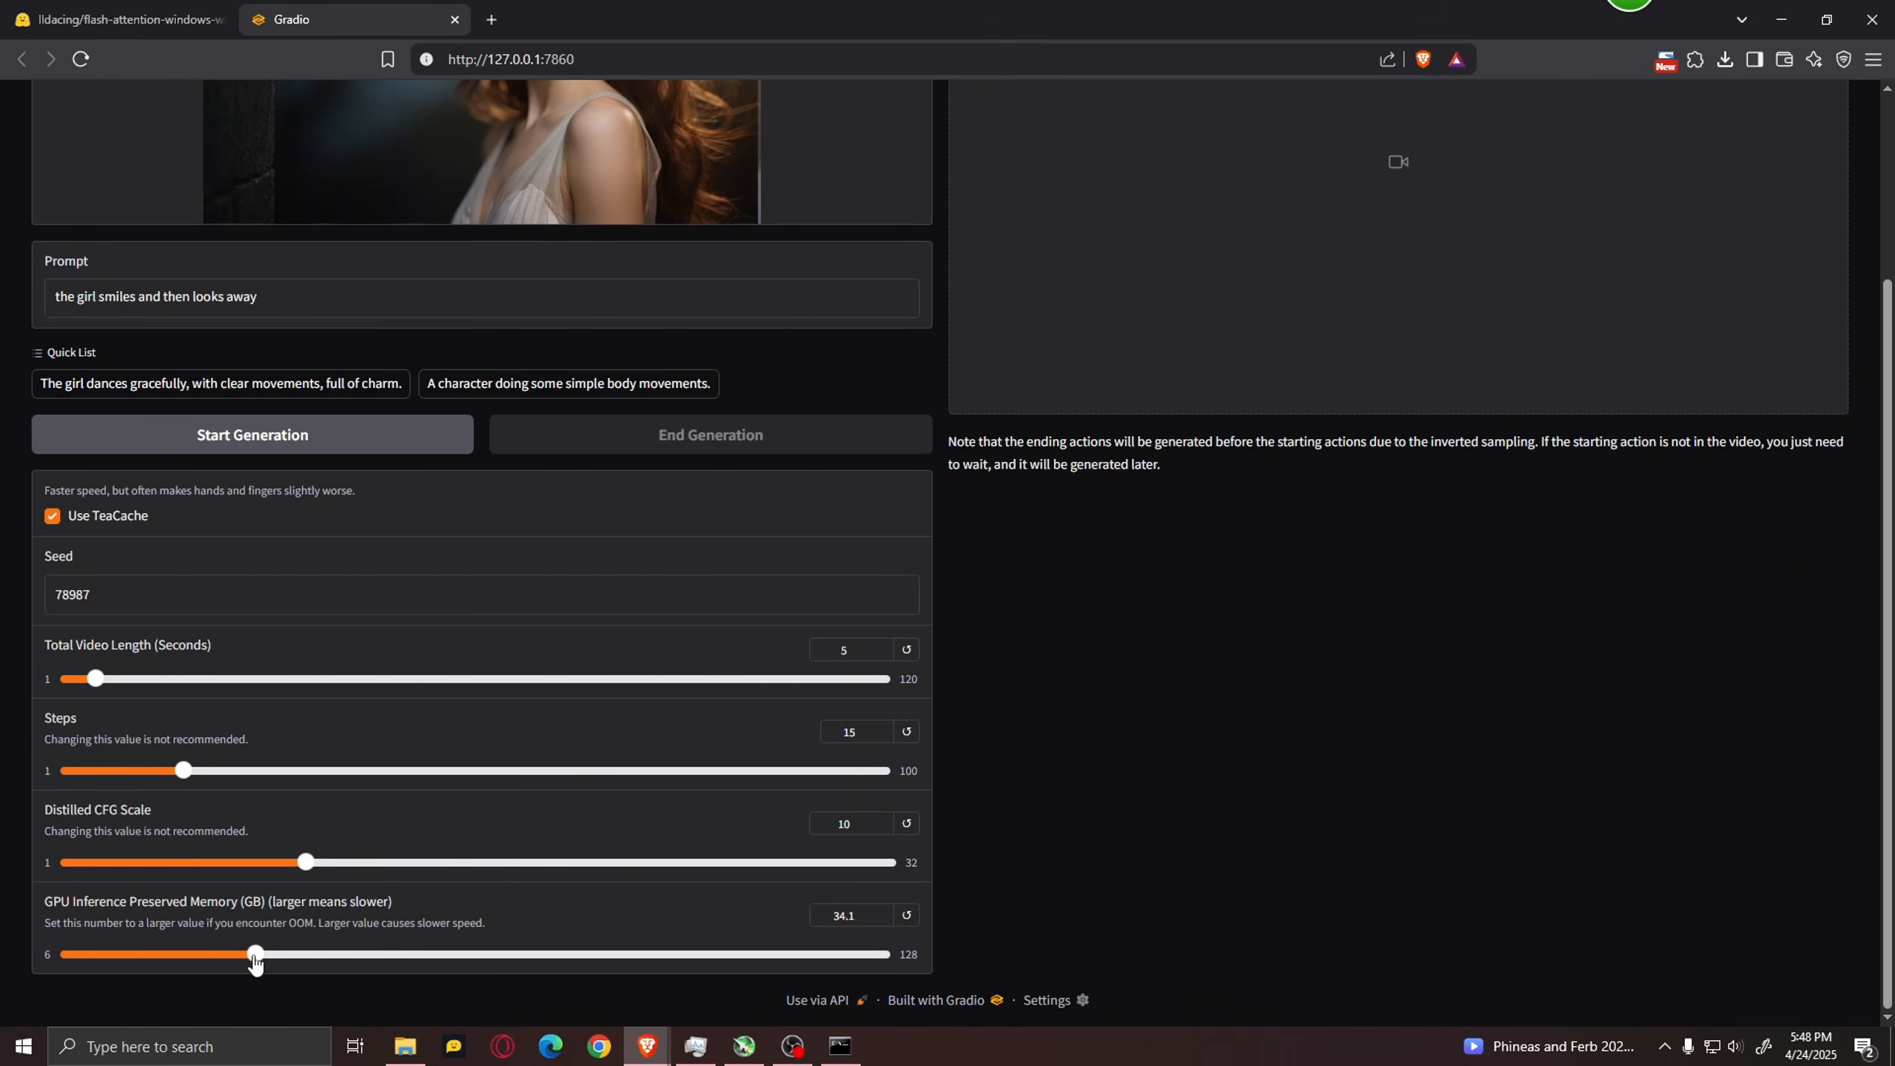
drag(256, 956, 348, 965)
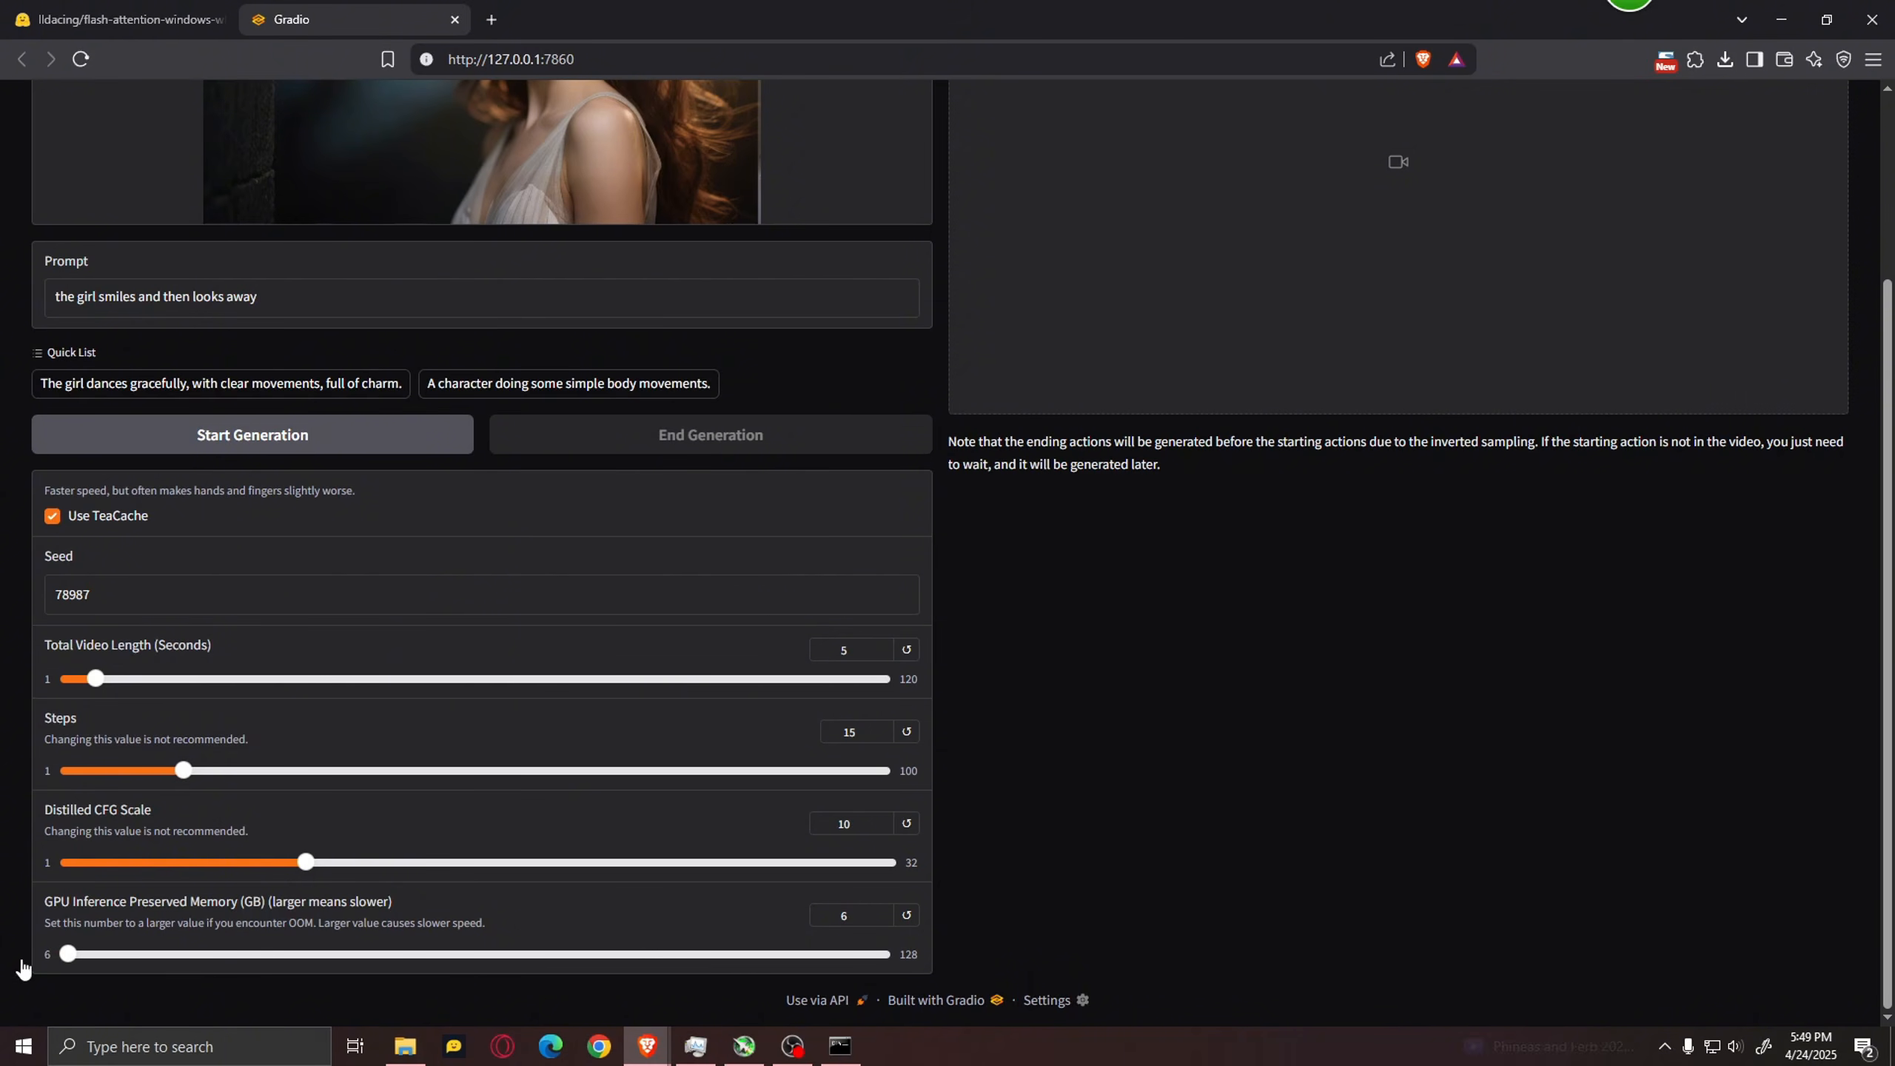
Step: Review the prompt and generation settings, and start generating the video
scroll(119, 624, up, 3)
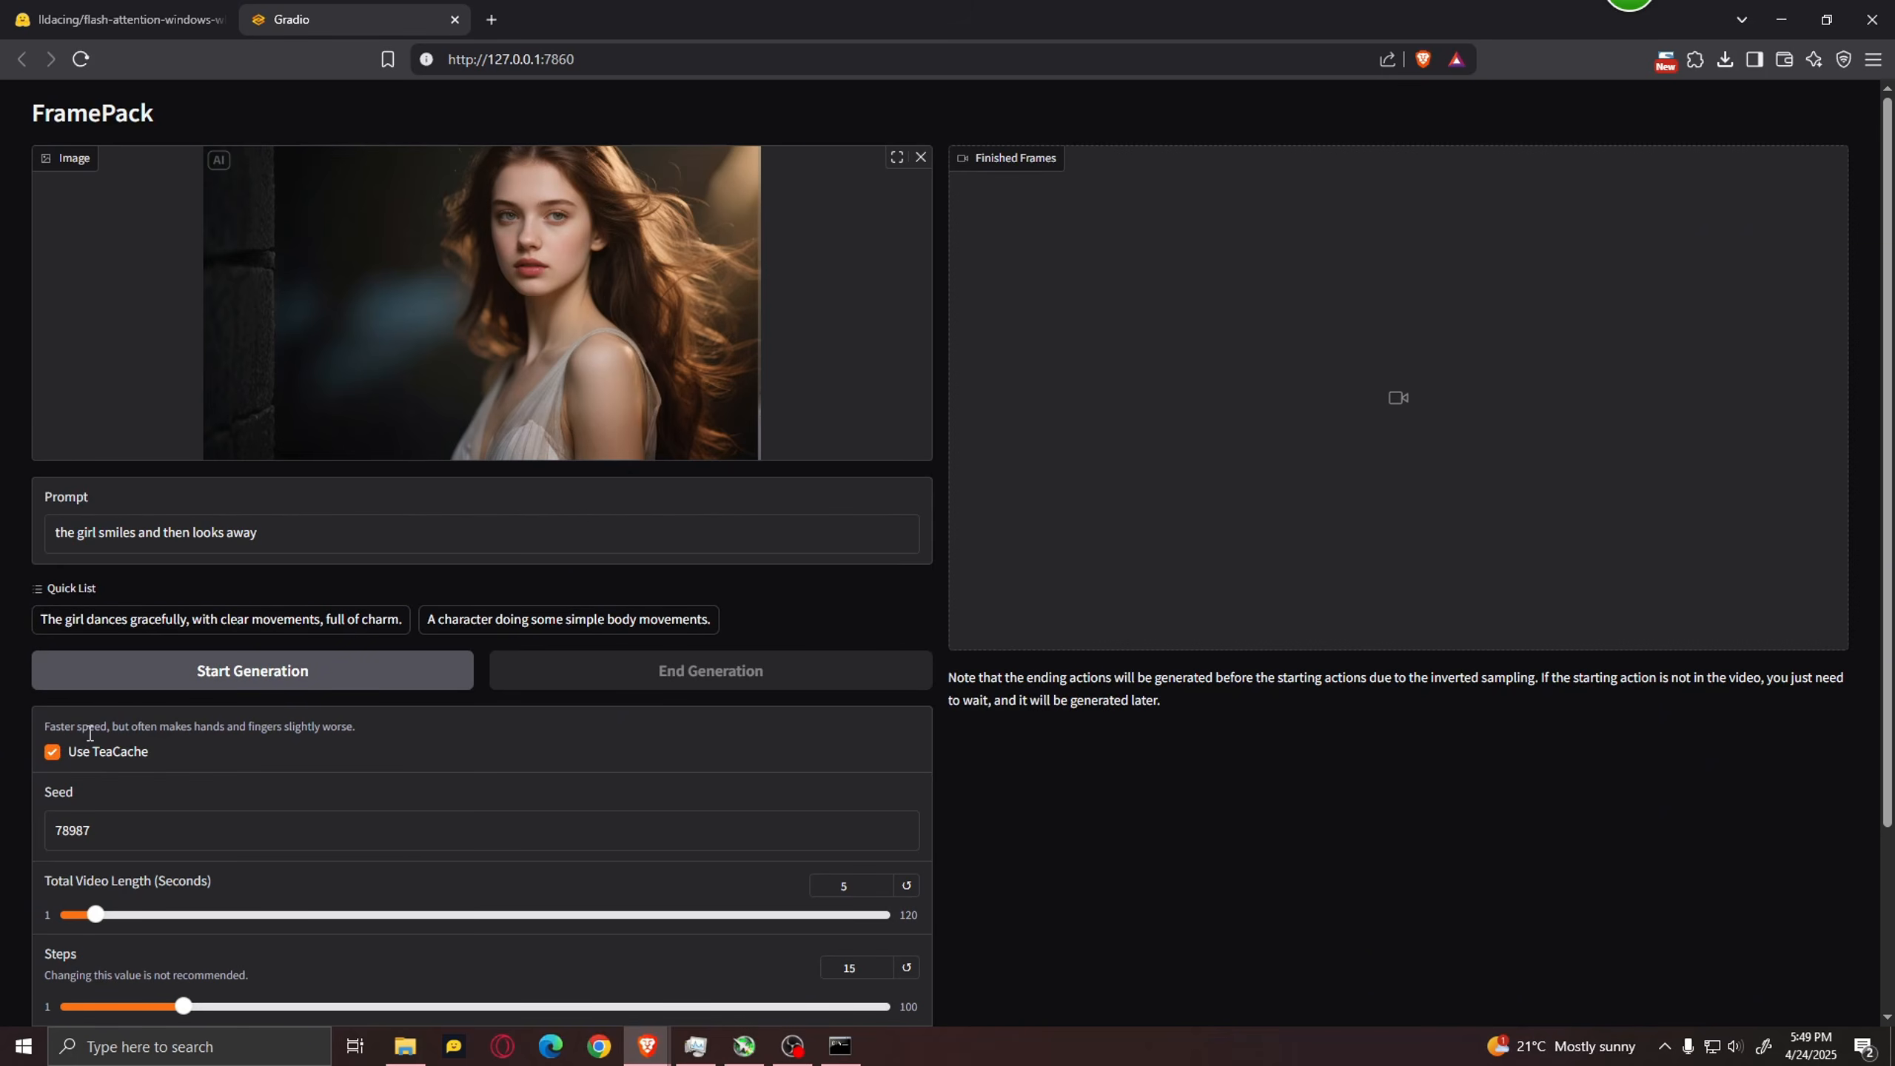
scroll(322, 719, down, 3)
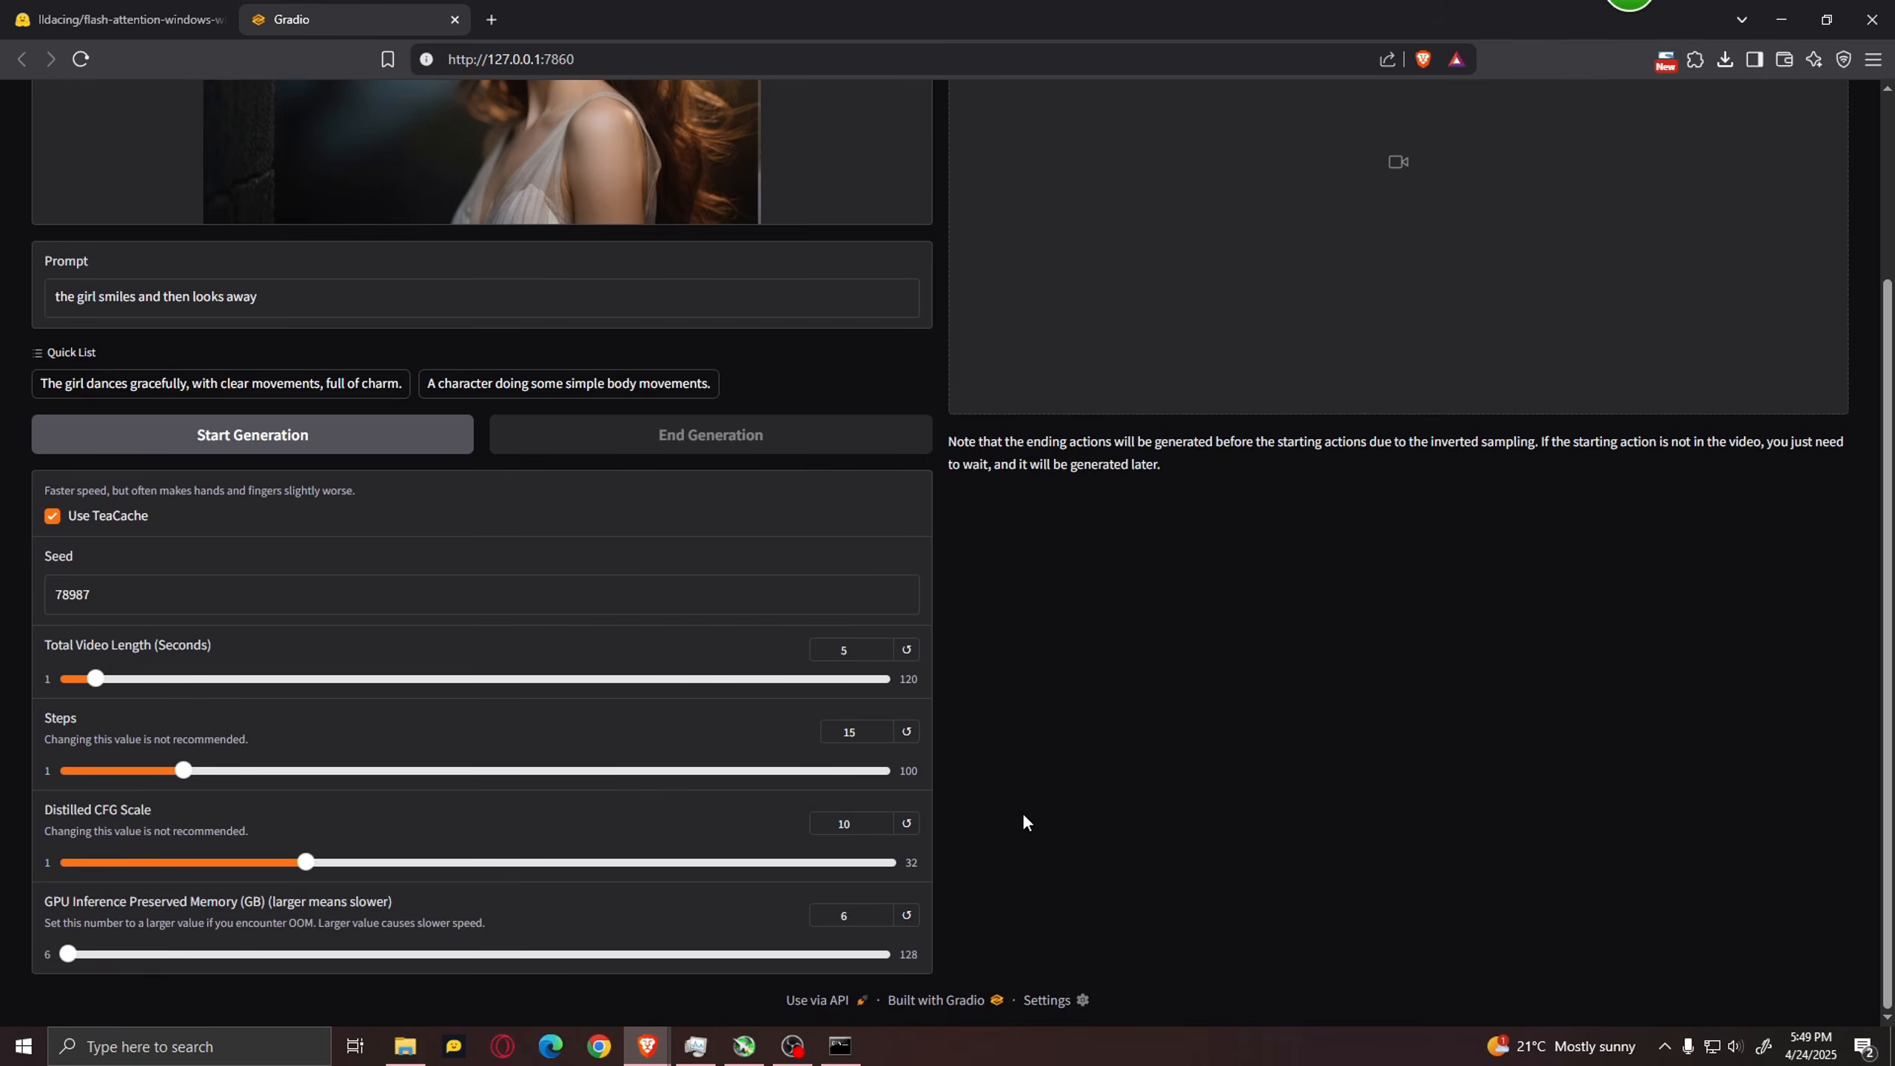
scroll(1021, 811, up, 3)
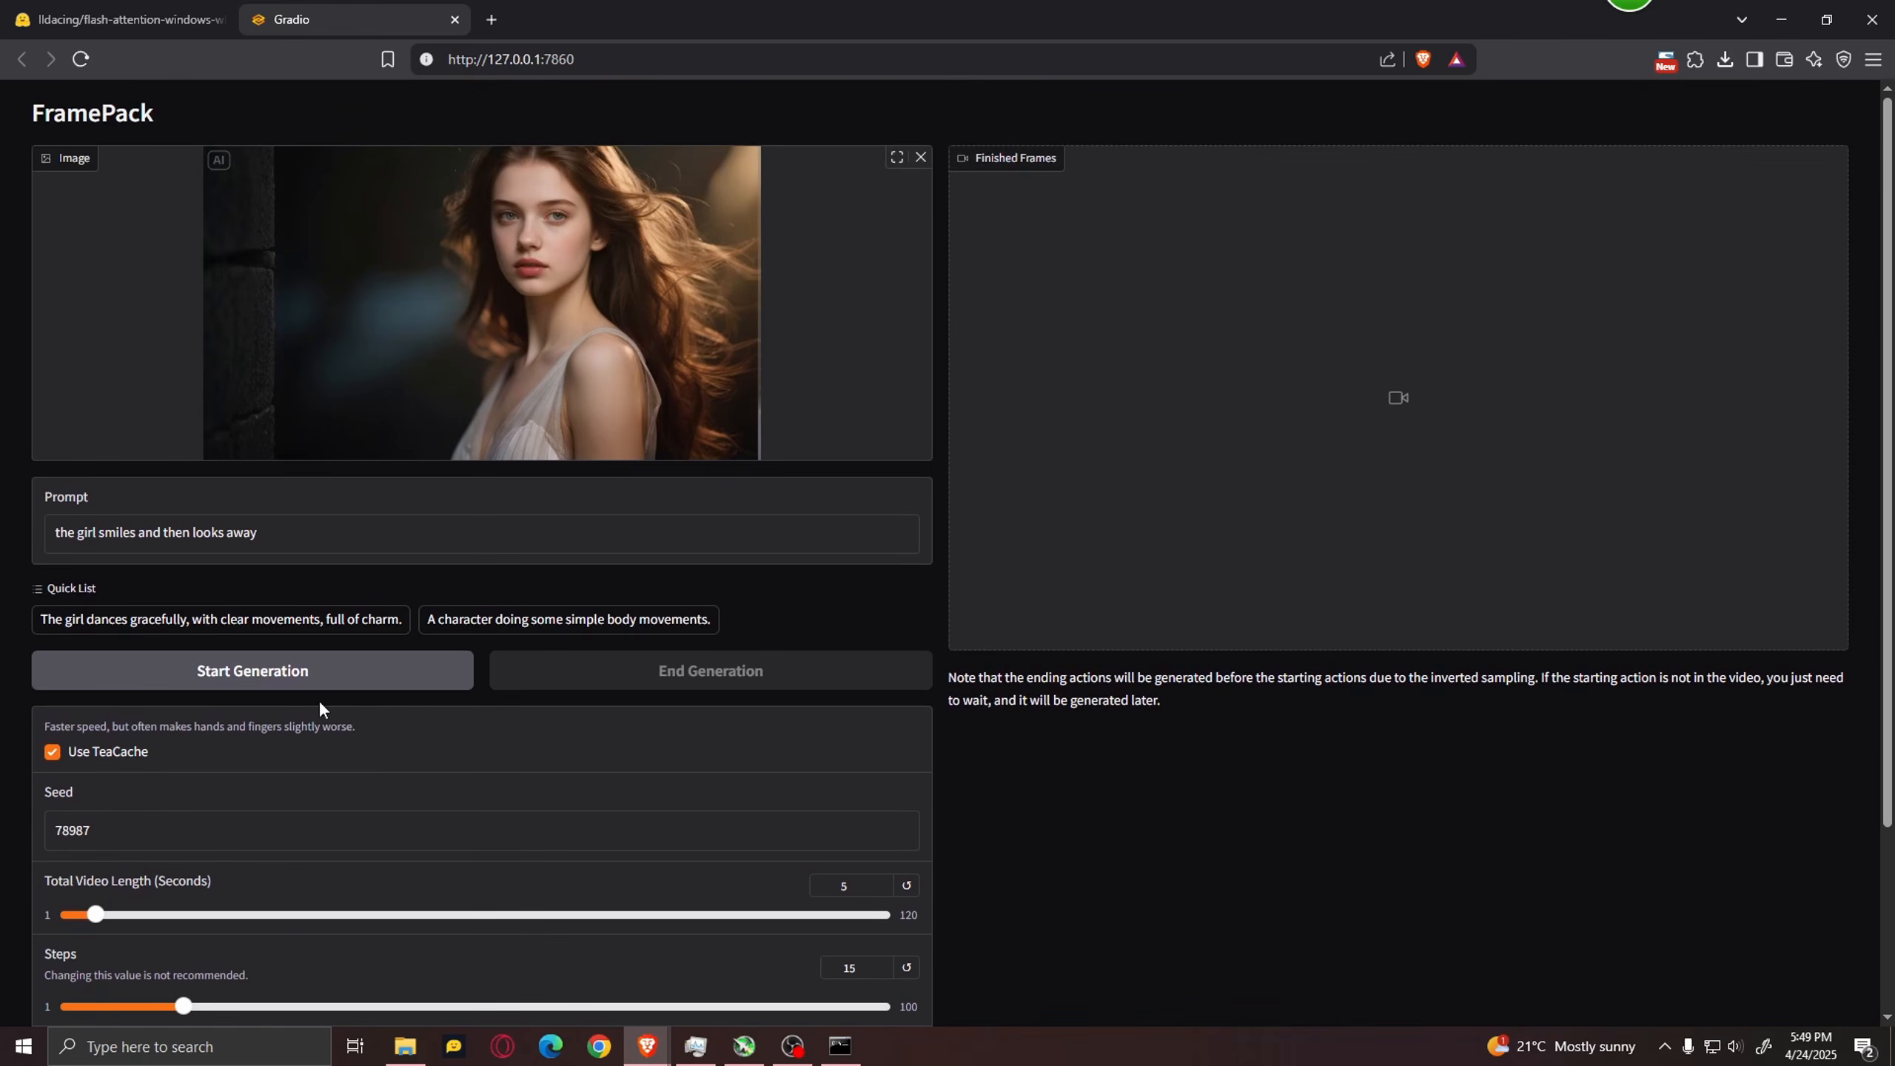
click(394, 672)
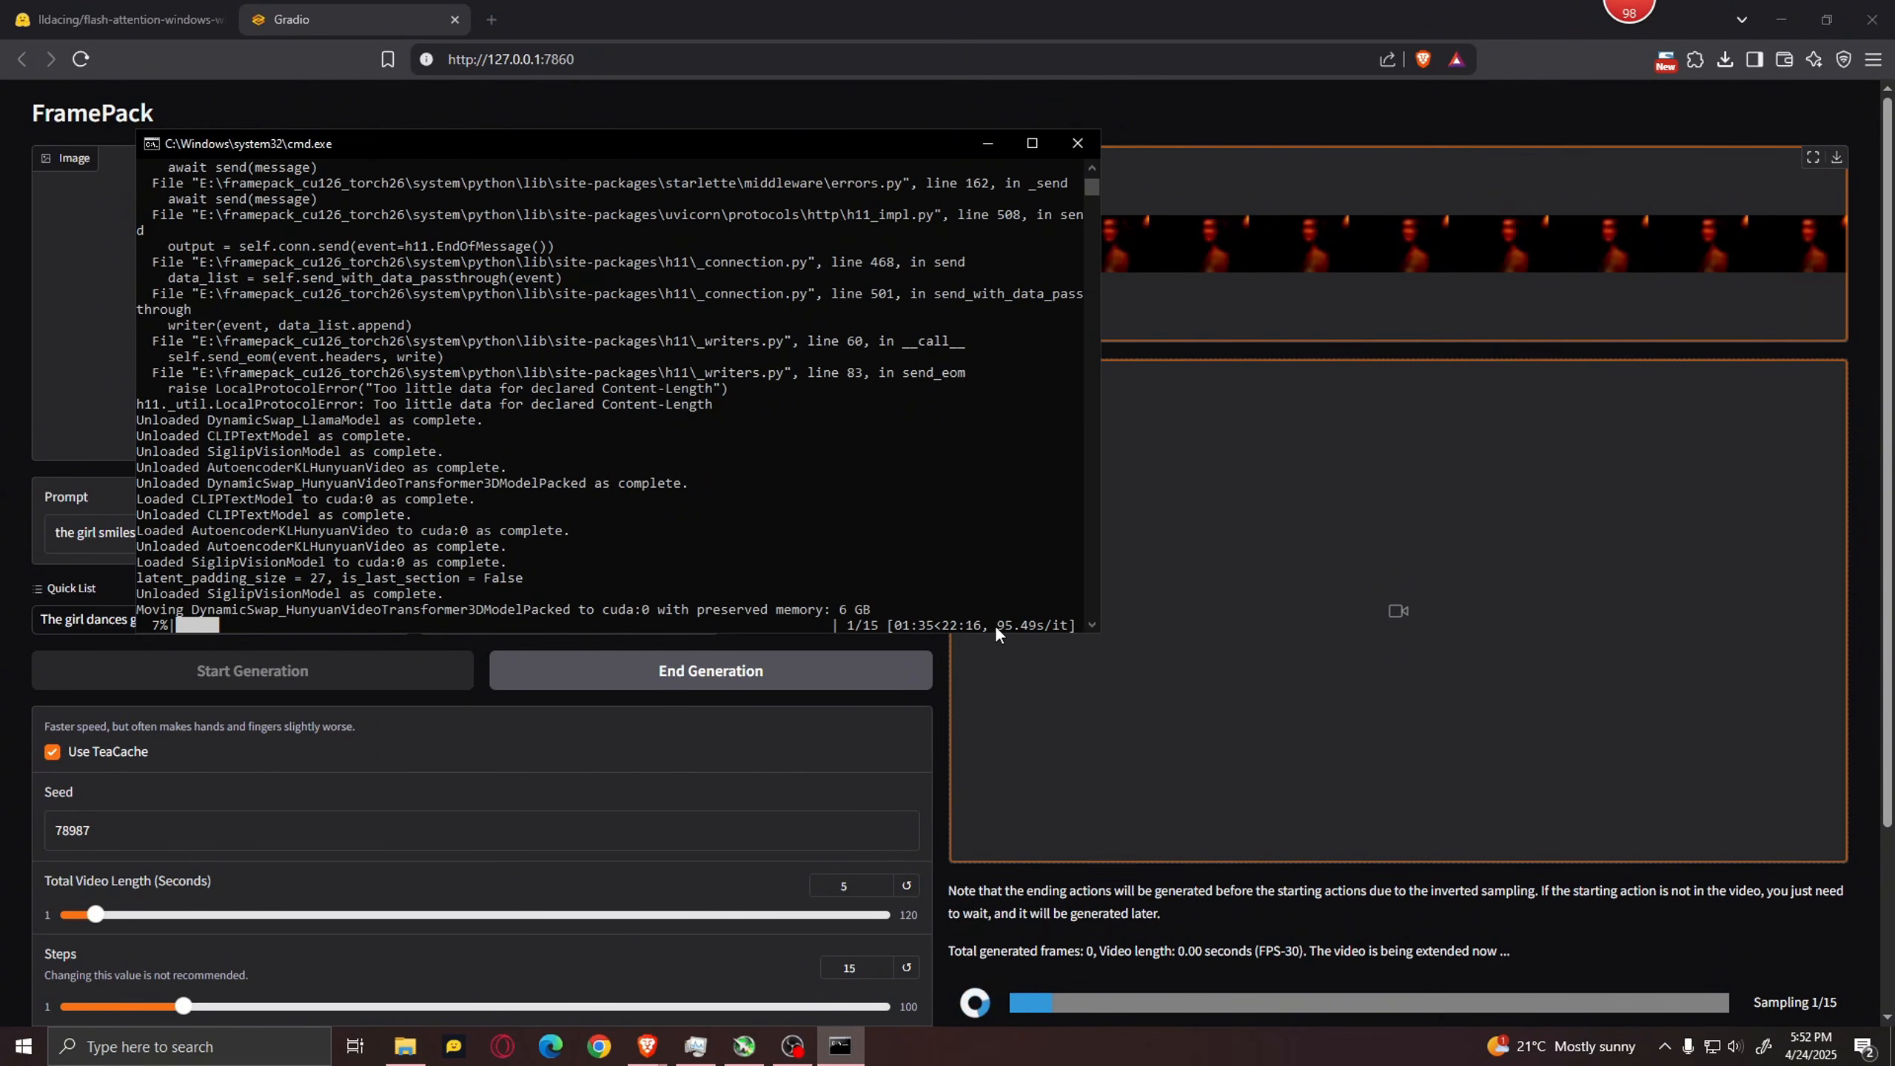
Step: Check the sampling progress and time per iteration in the console window, and return to the FramePack page
drag(992, 625, 1037, 628)
click(897, 606)
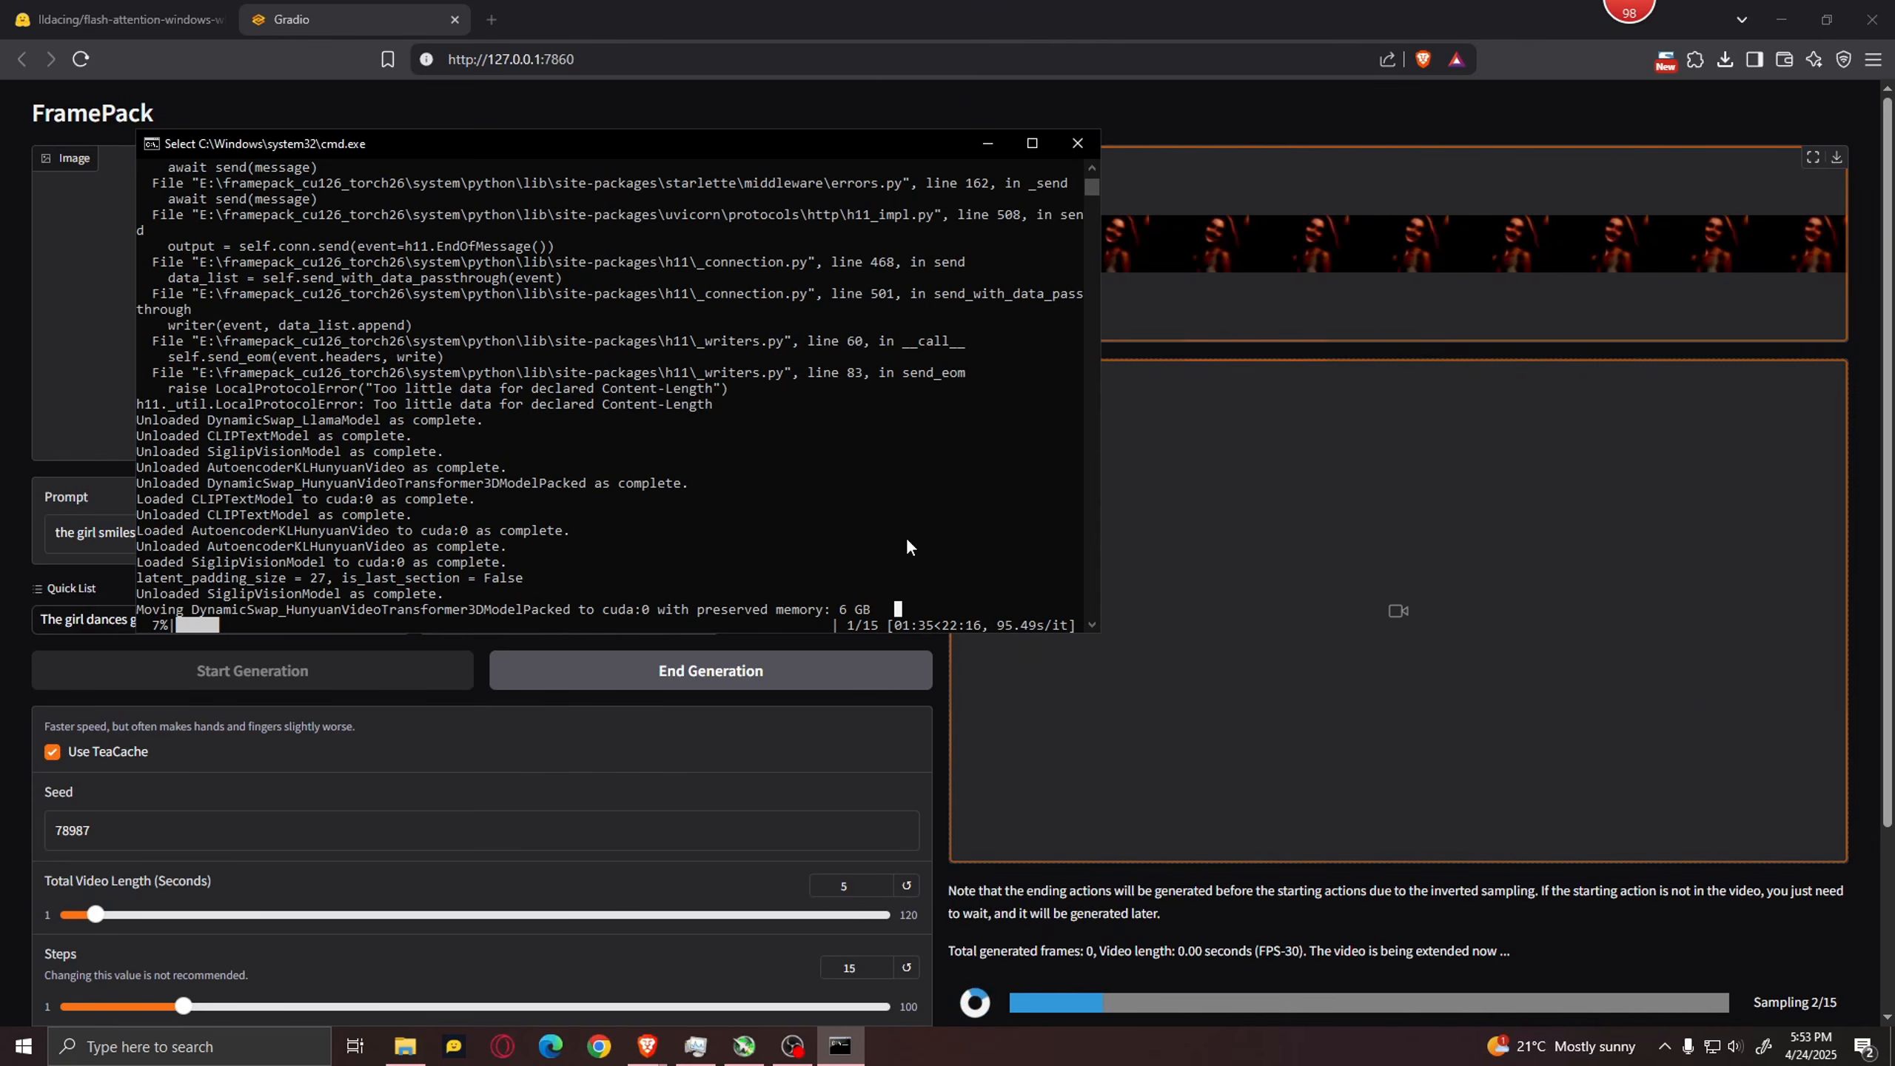
click(1412, 295)
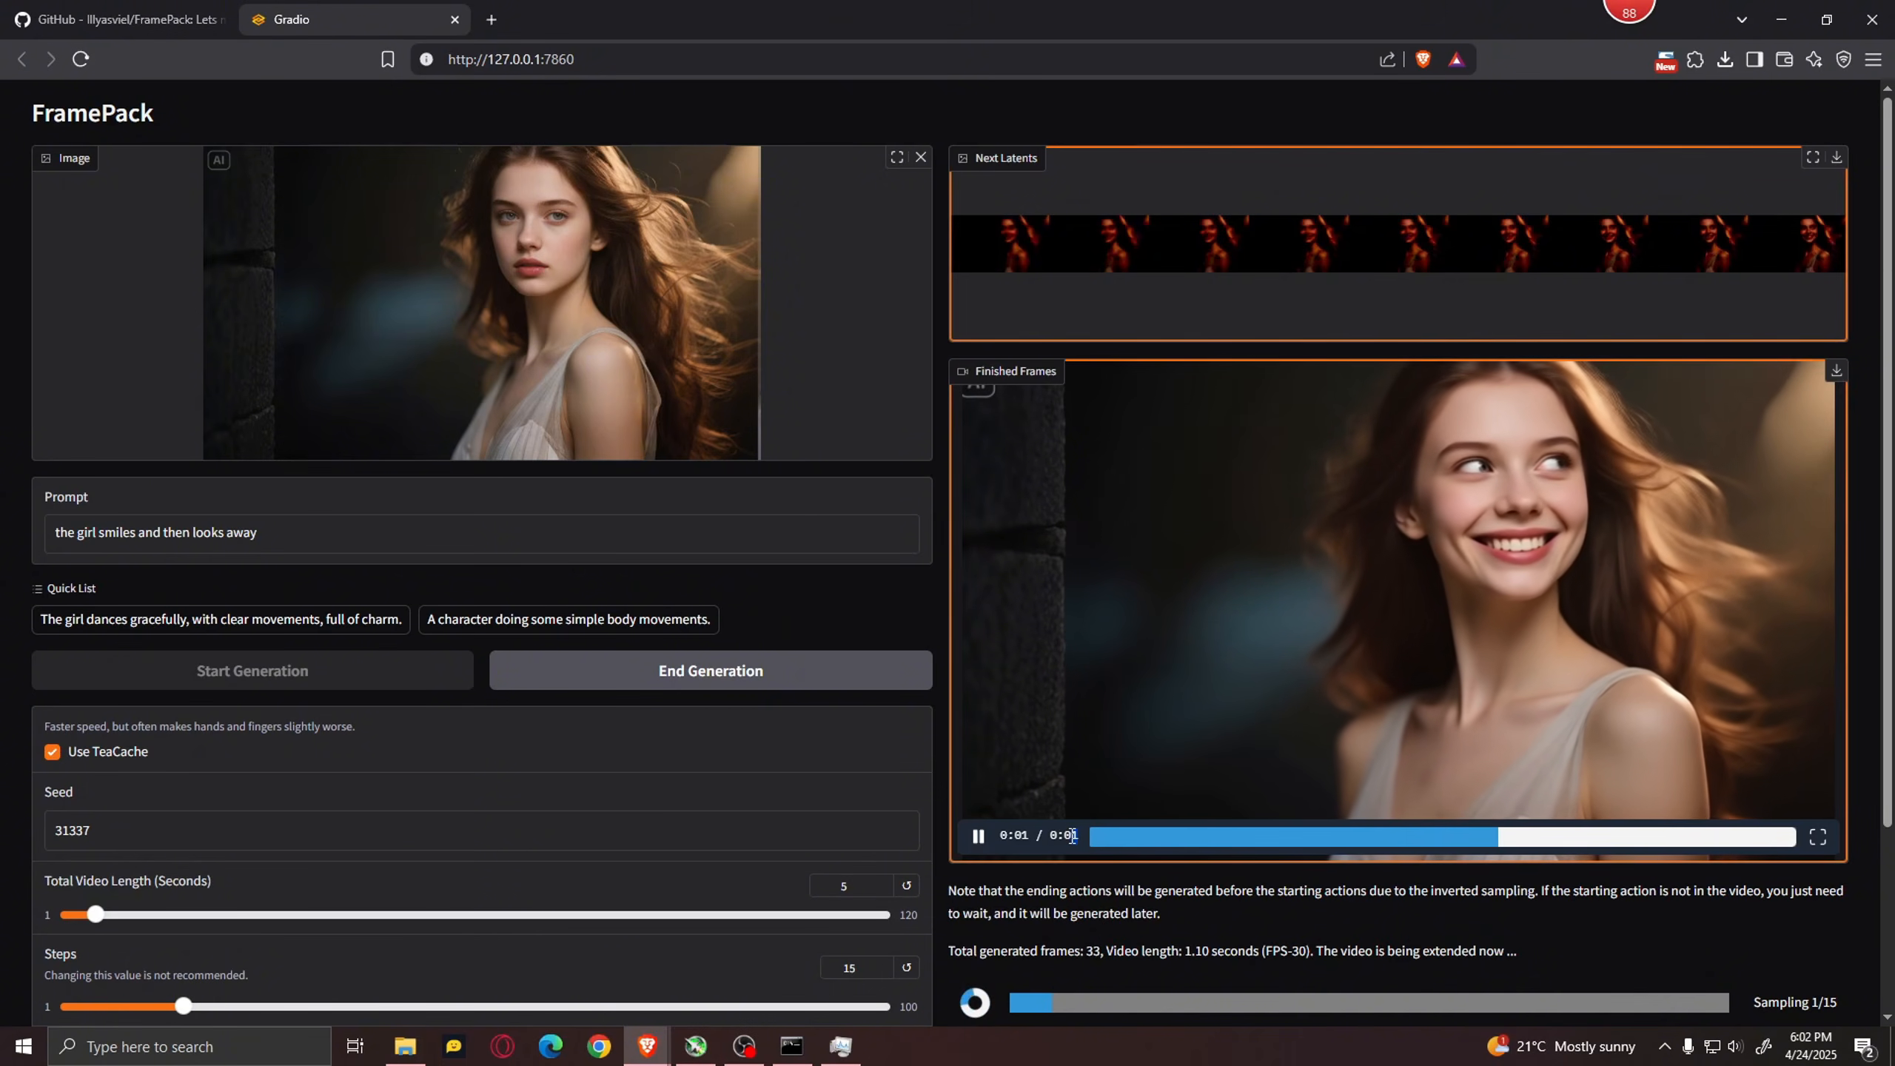
Step: Check the duration of the generated clip of the girl and watch the finished video in full screen
drag(1031, 834, 1066, 834)
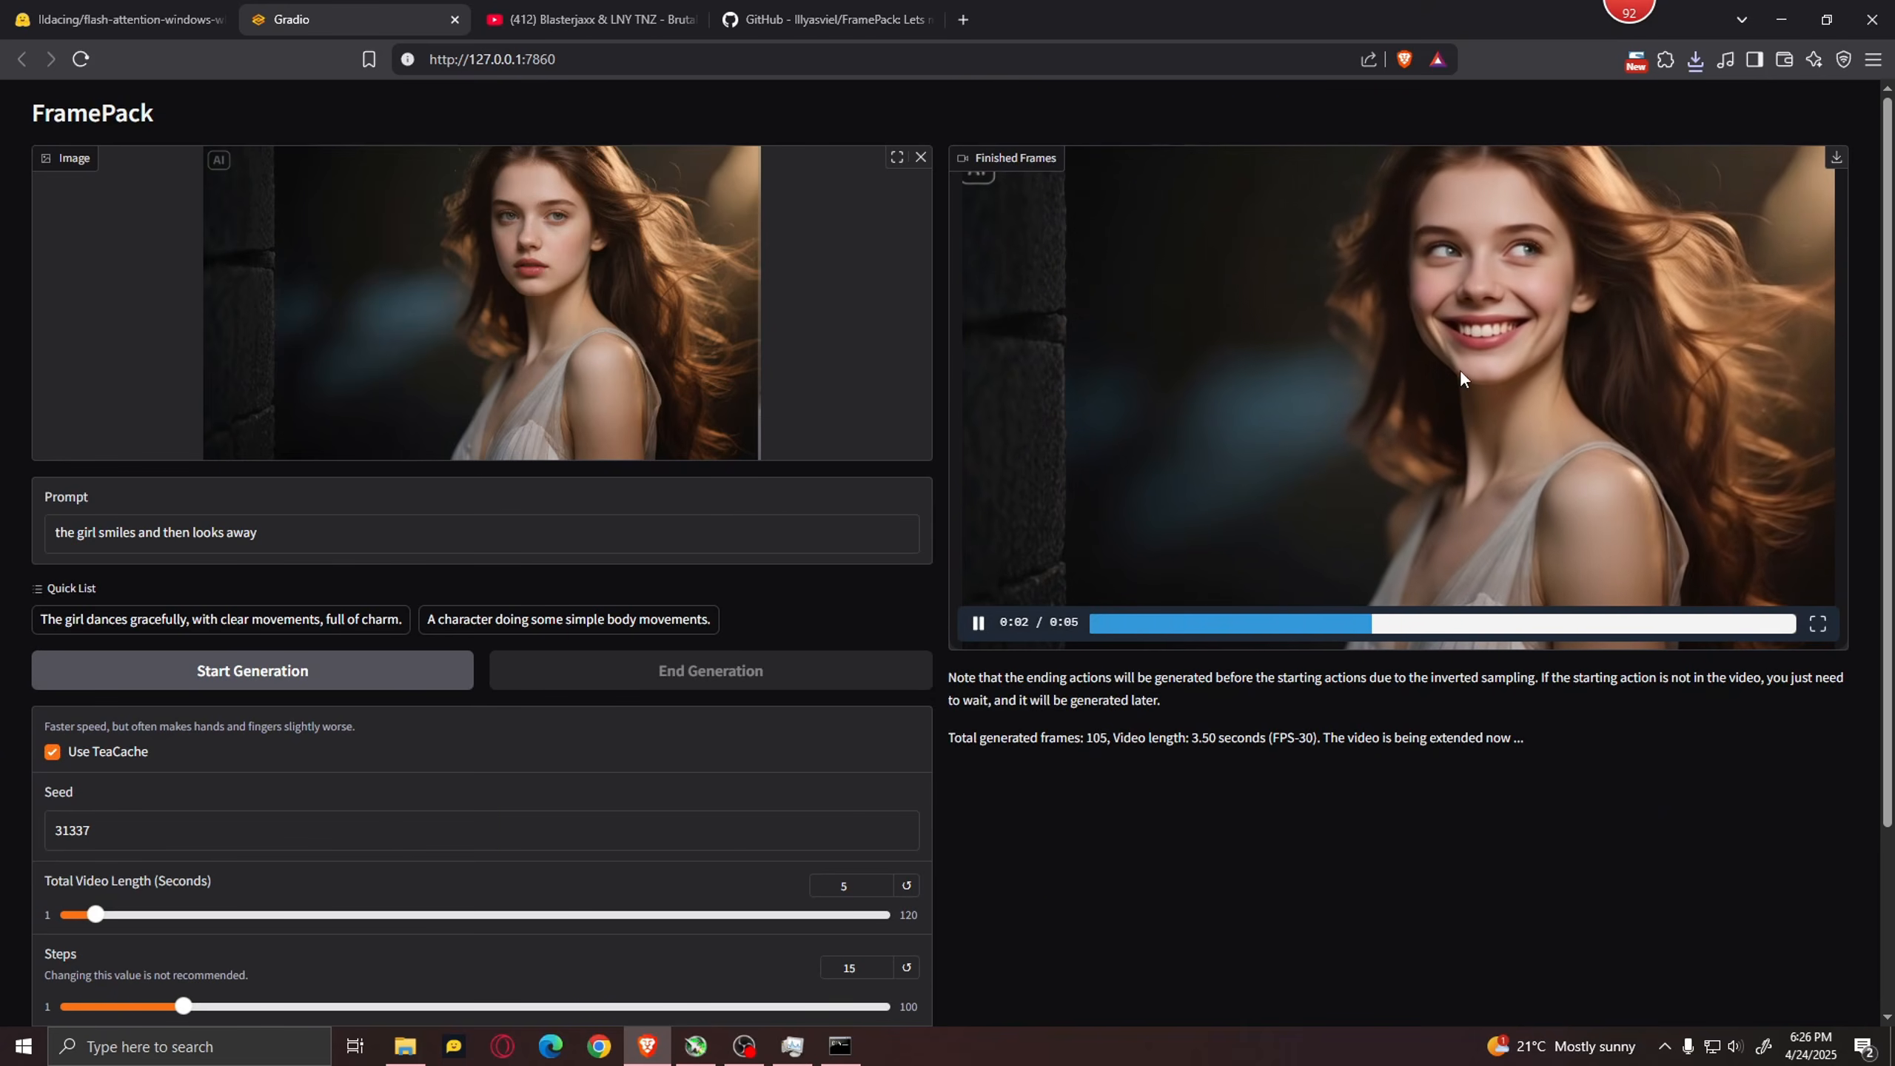
click(1817, 623)
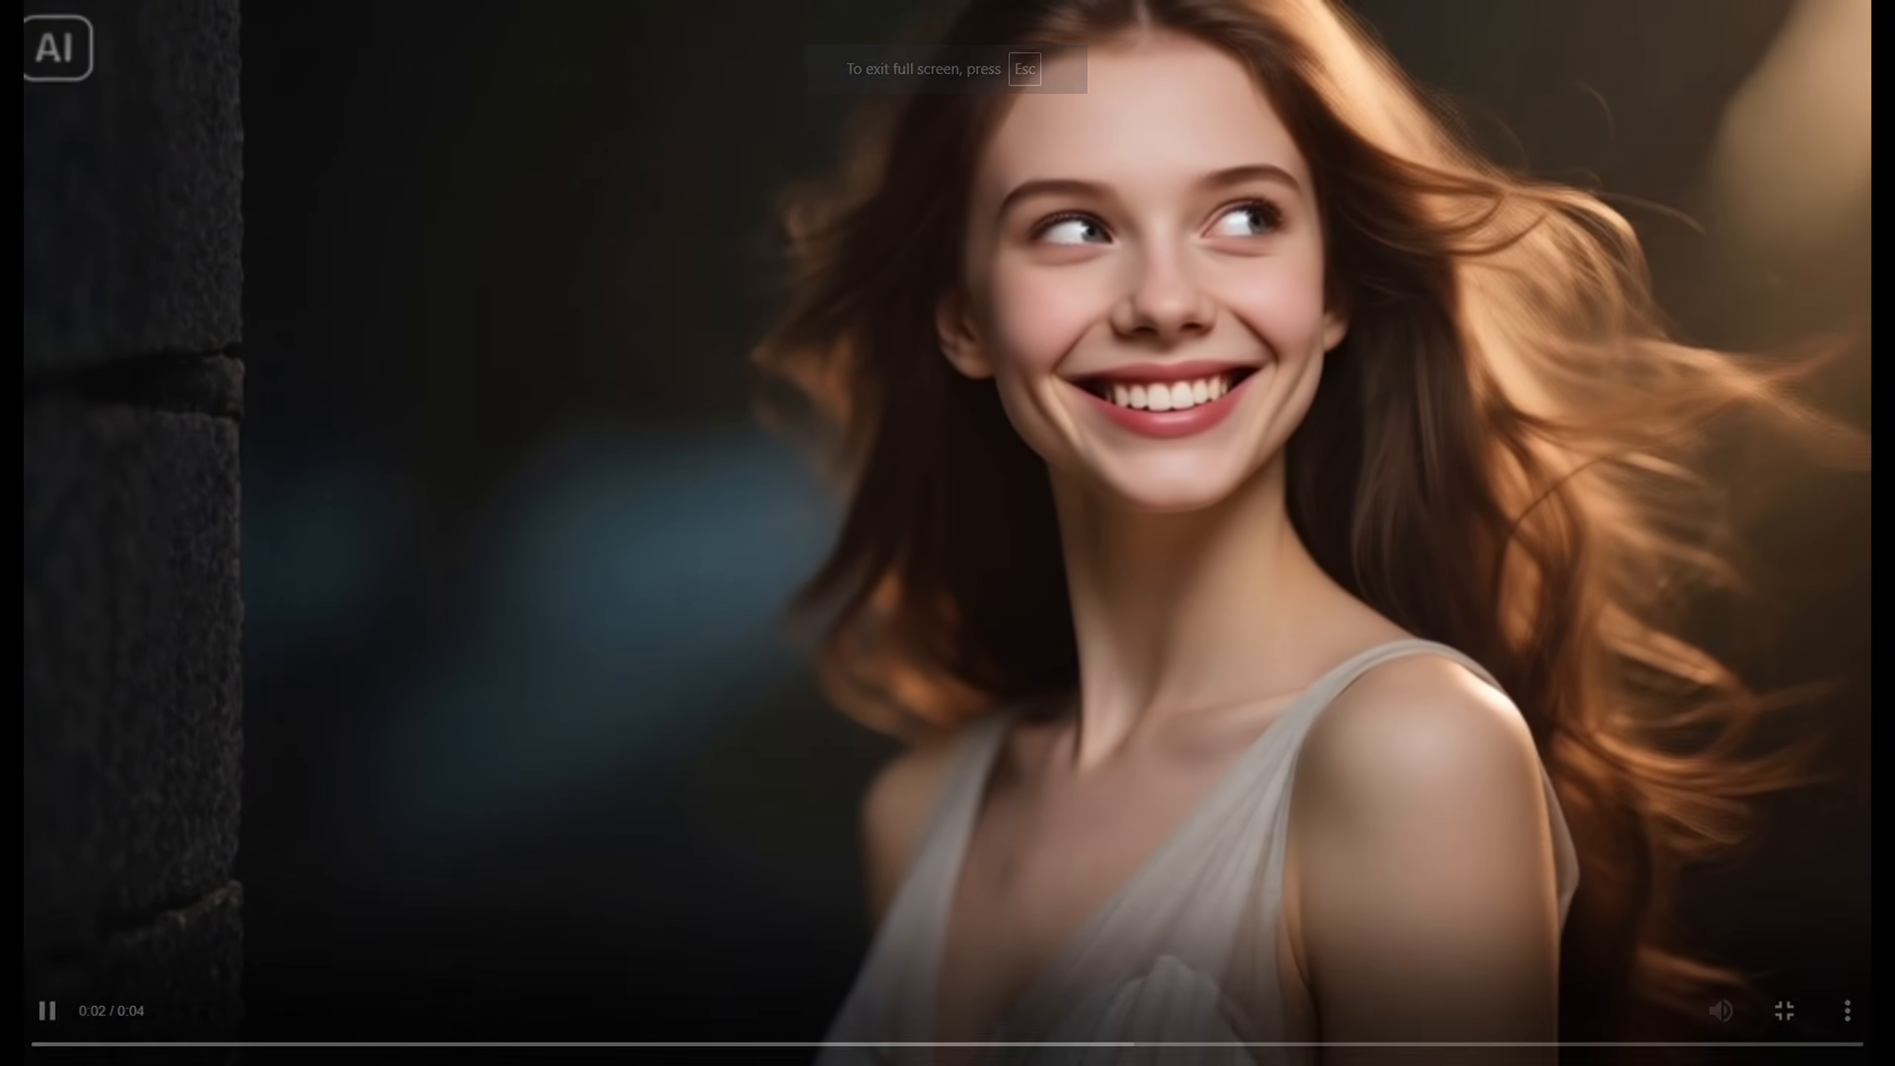
key(Escape)
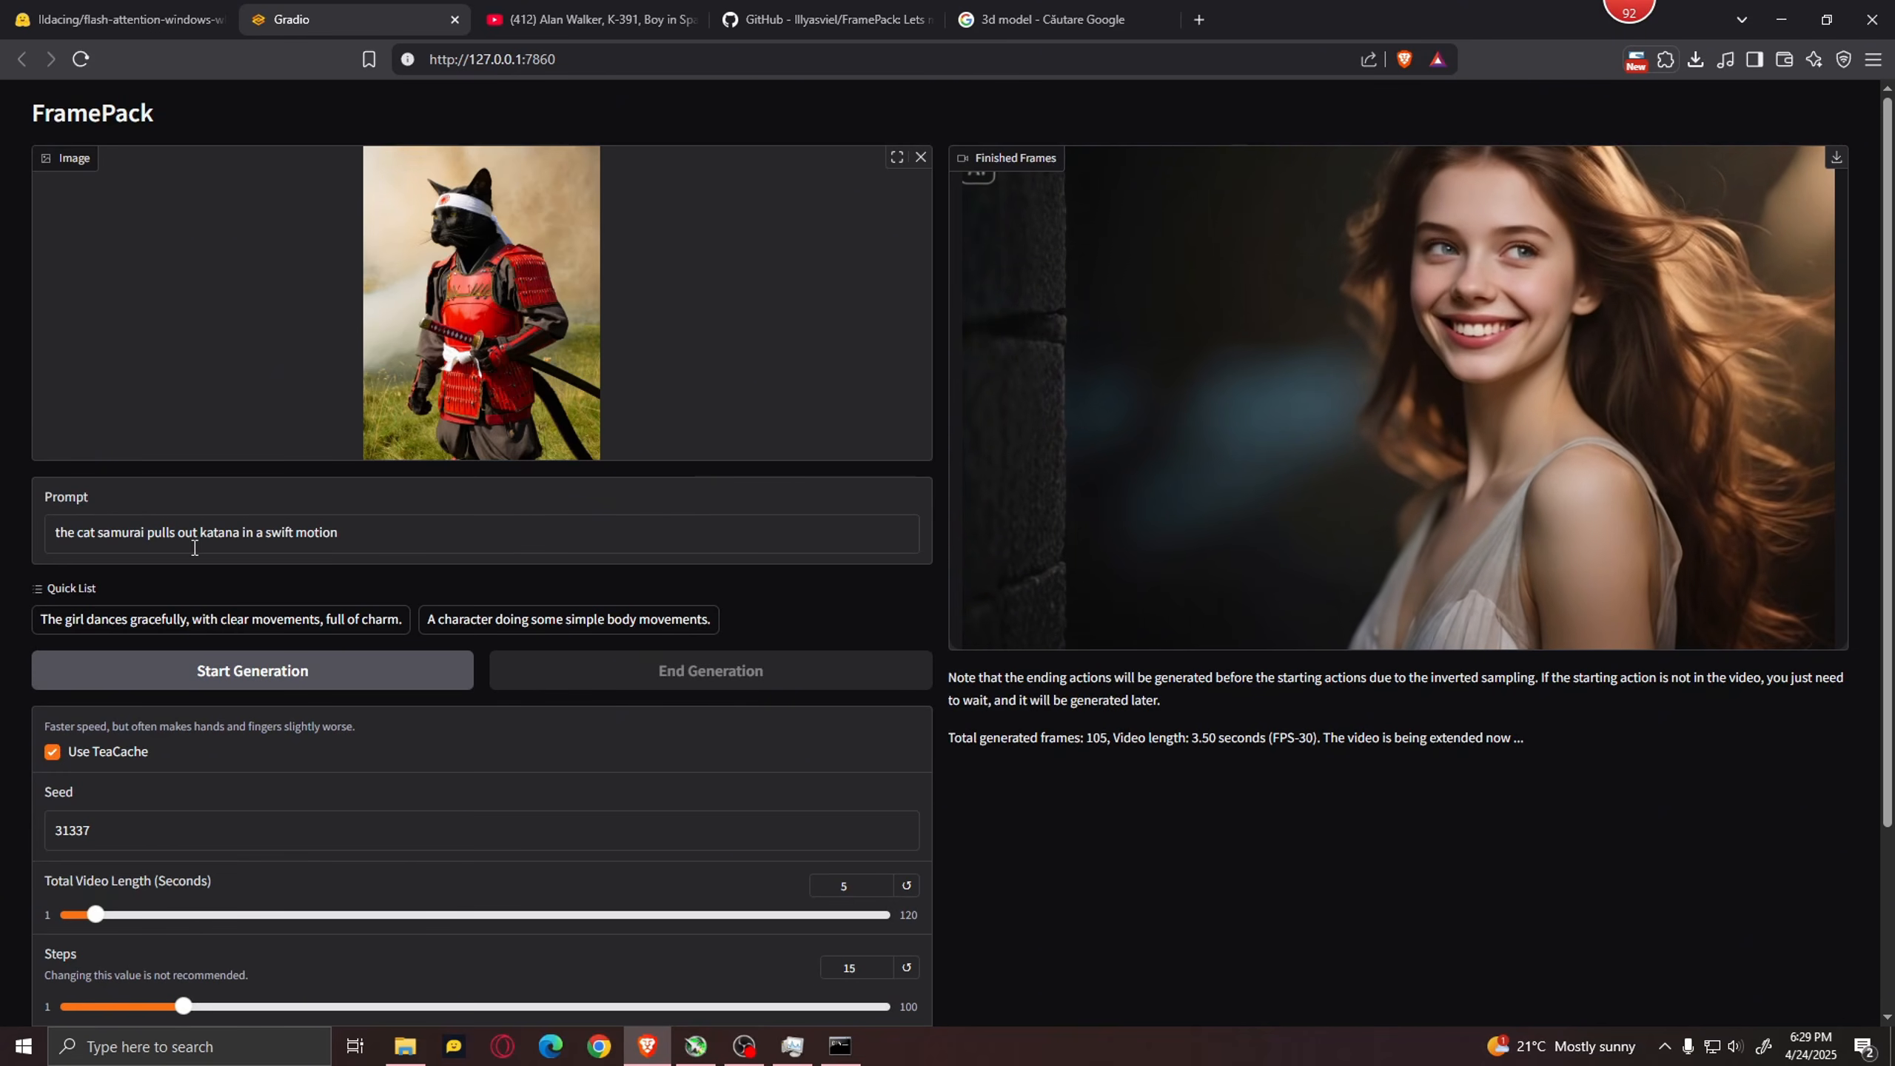
Step: Generate a 3-second video from the cat samurai image and view the result in full screen
scroll(462, 586, down, 3)
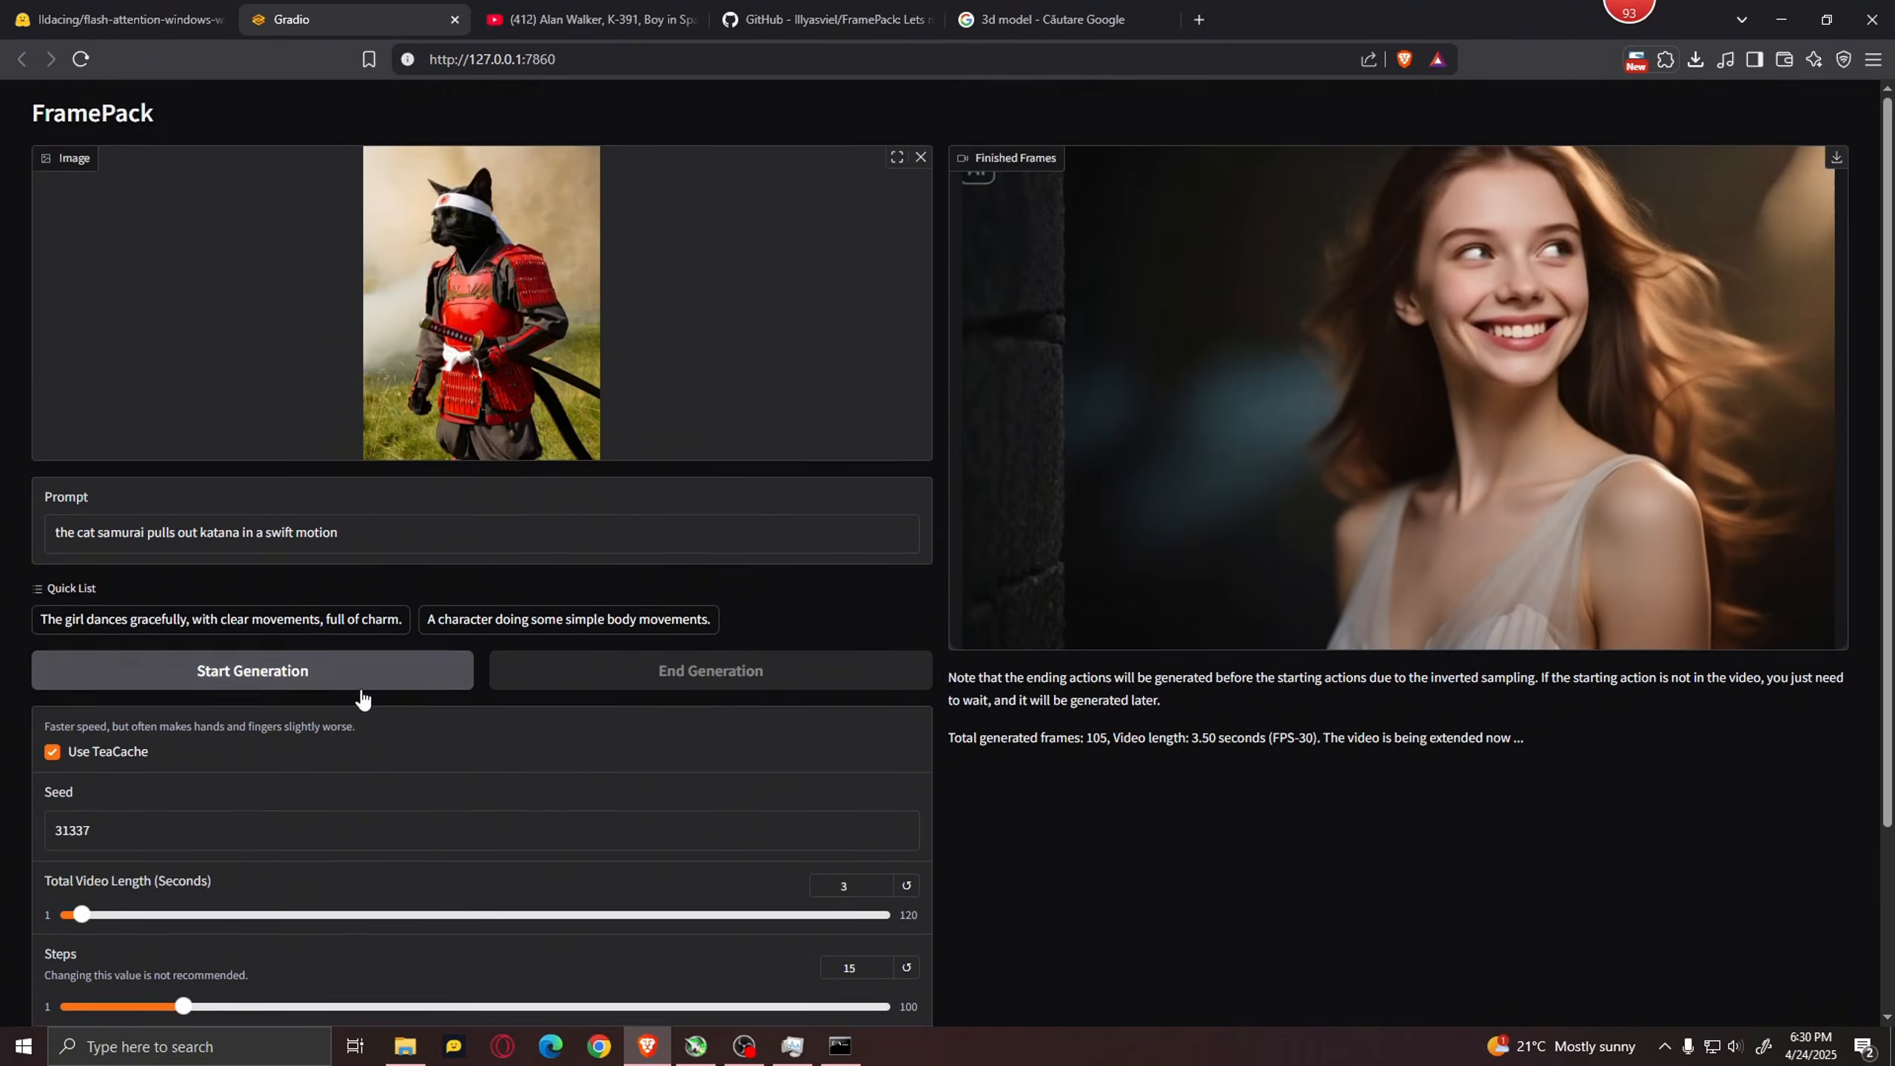
click(1818, 624)
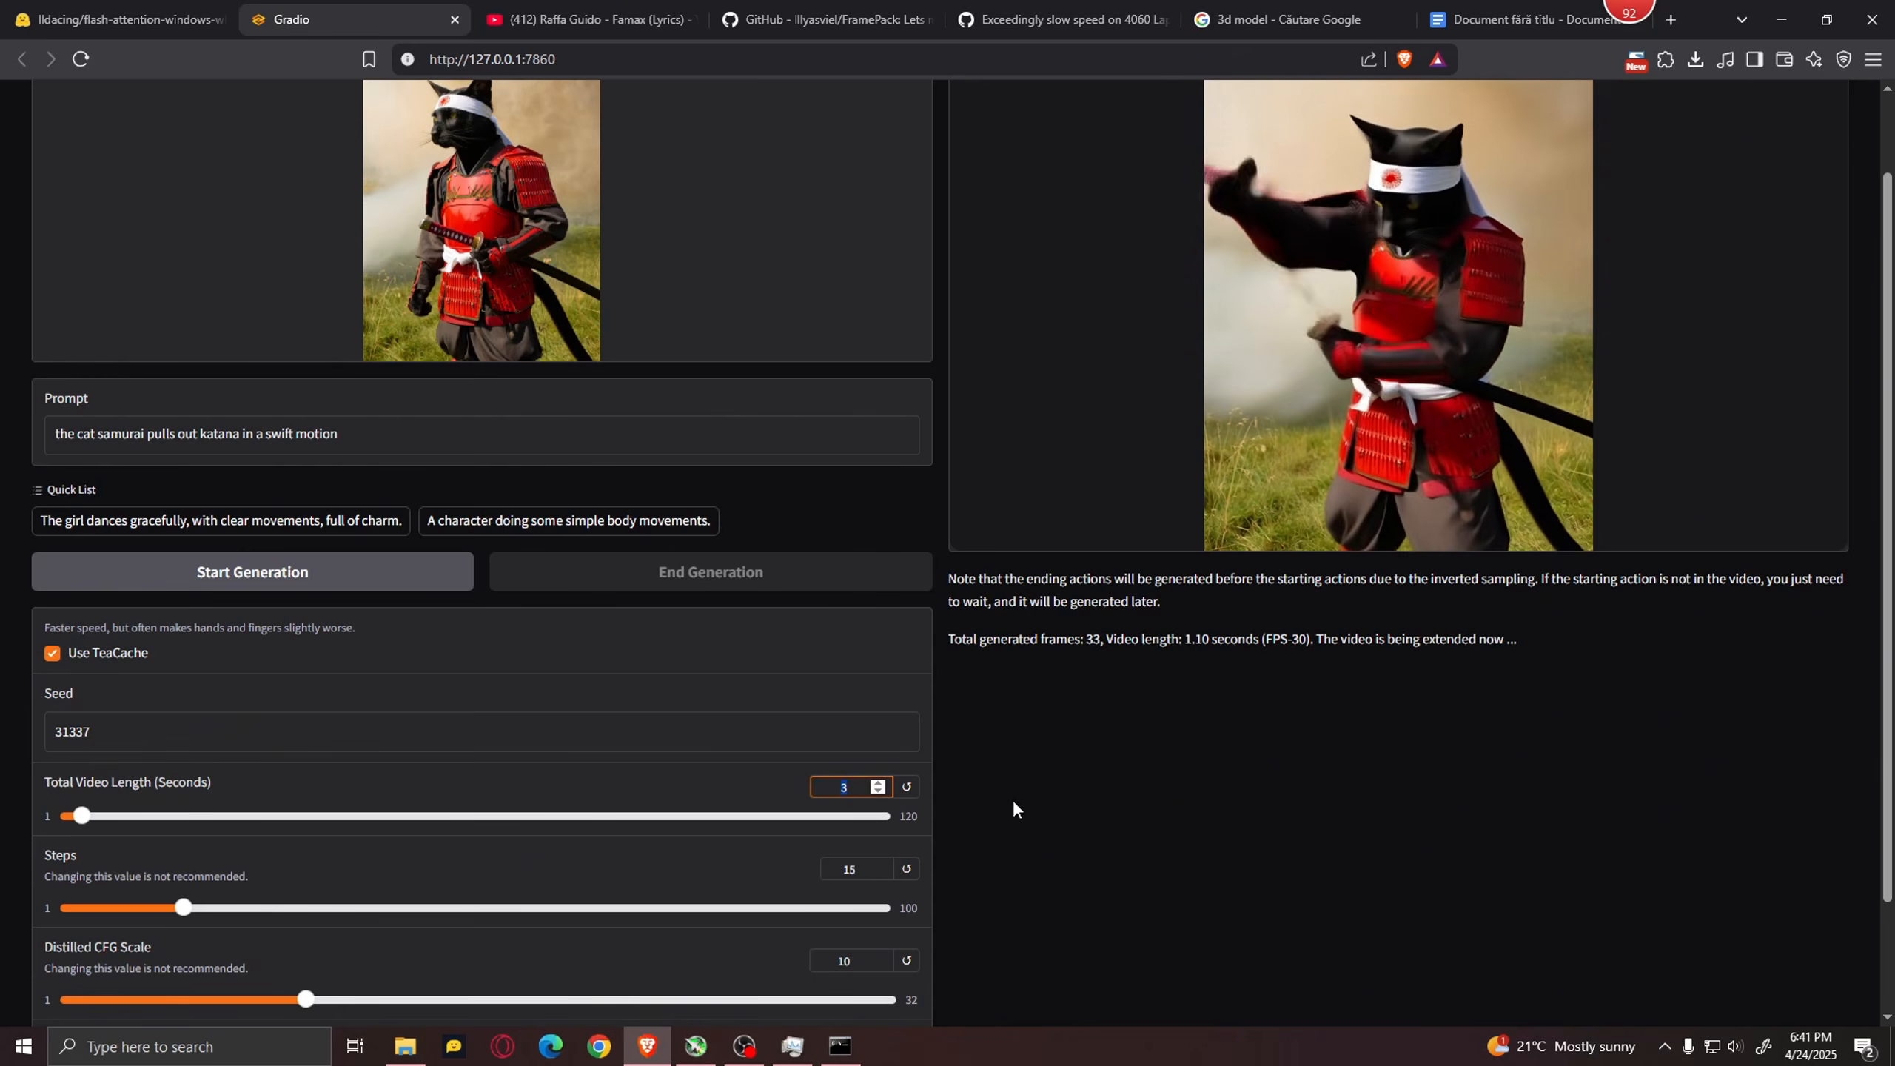
drag(121, 814, 880, 827)
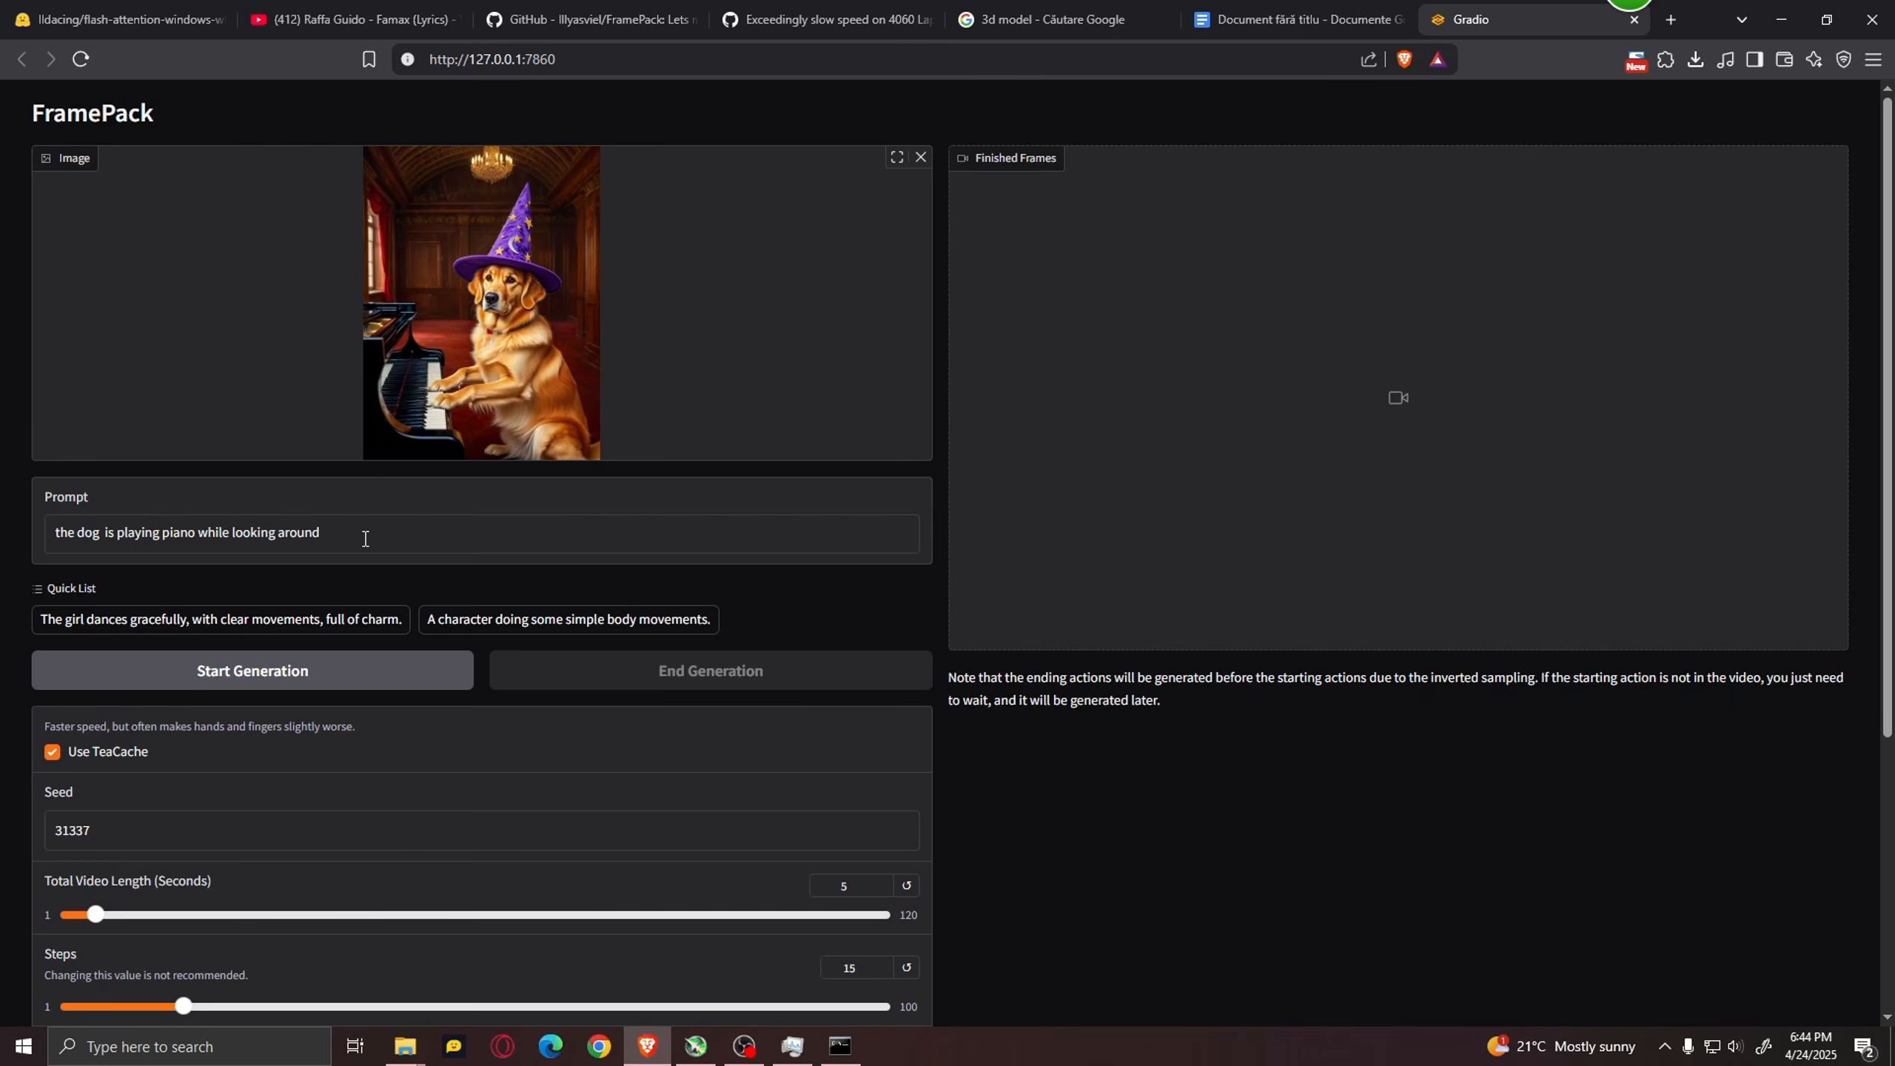
Step: Set the total video length to 10 seconds for the piano-playing dog image and start the generation
scroll(865, 805, down, 3)
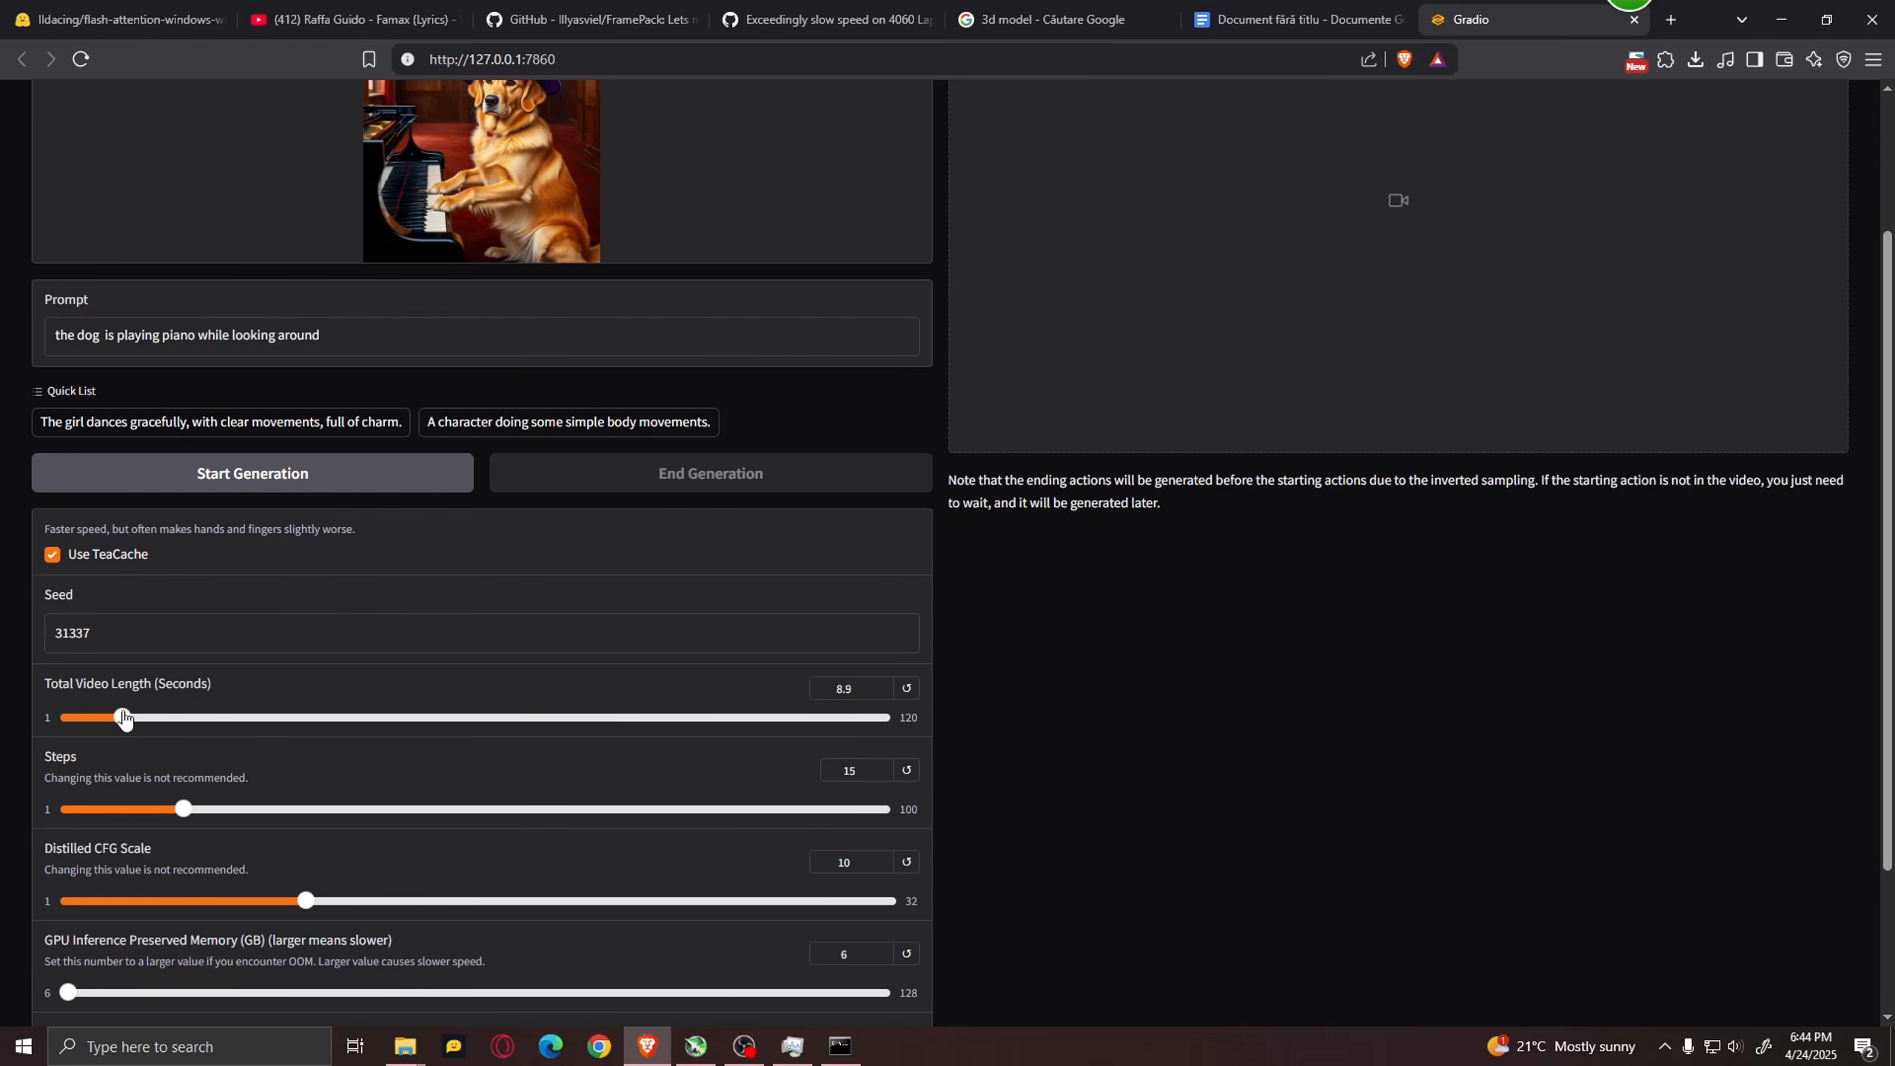
drag(130, 717, 131, 717)
scroll(422, 831, down, 3)
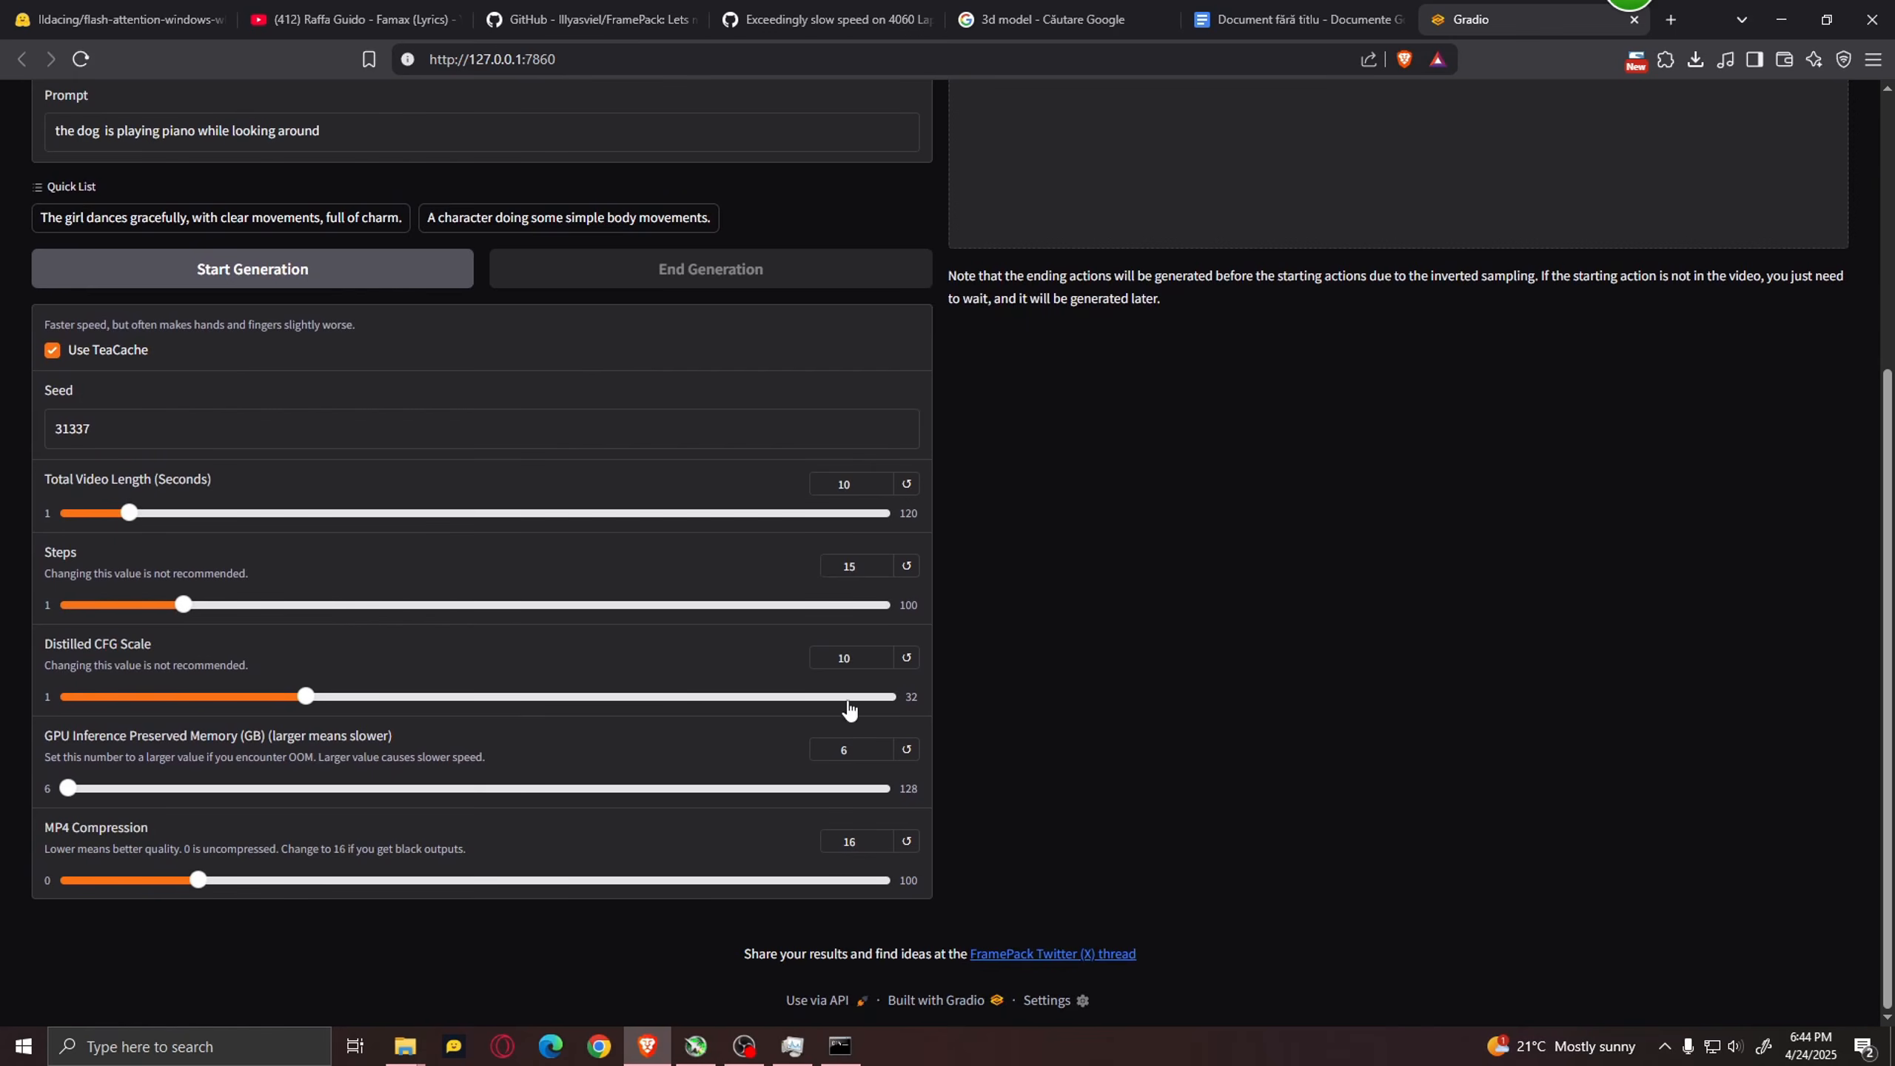
scroll(400, 715, up, 6)
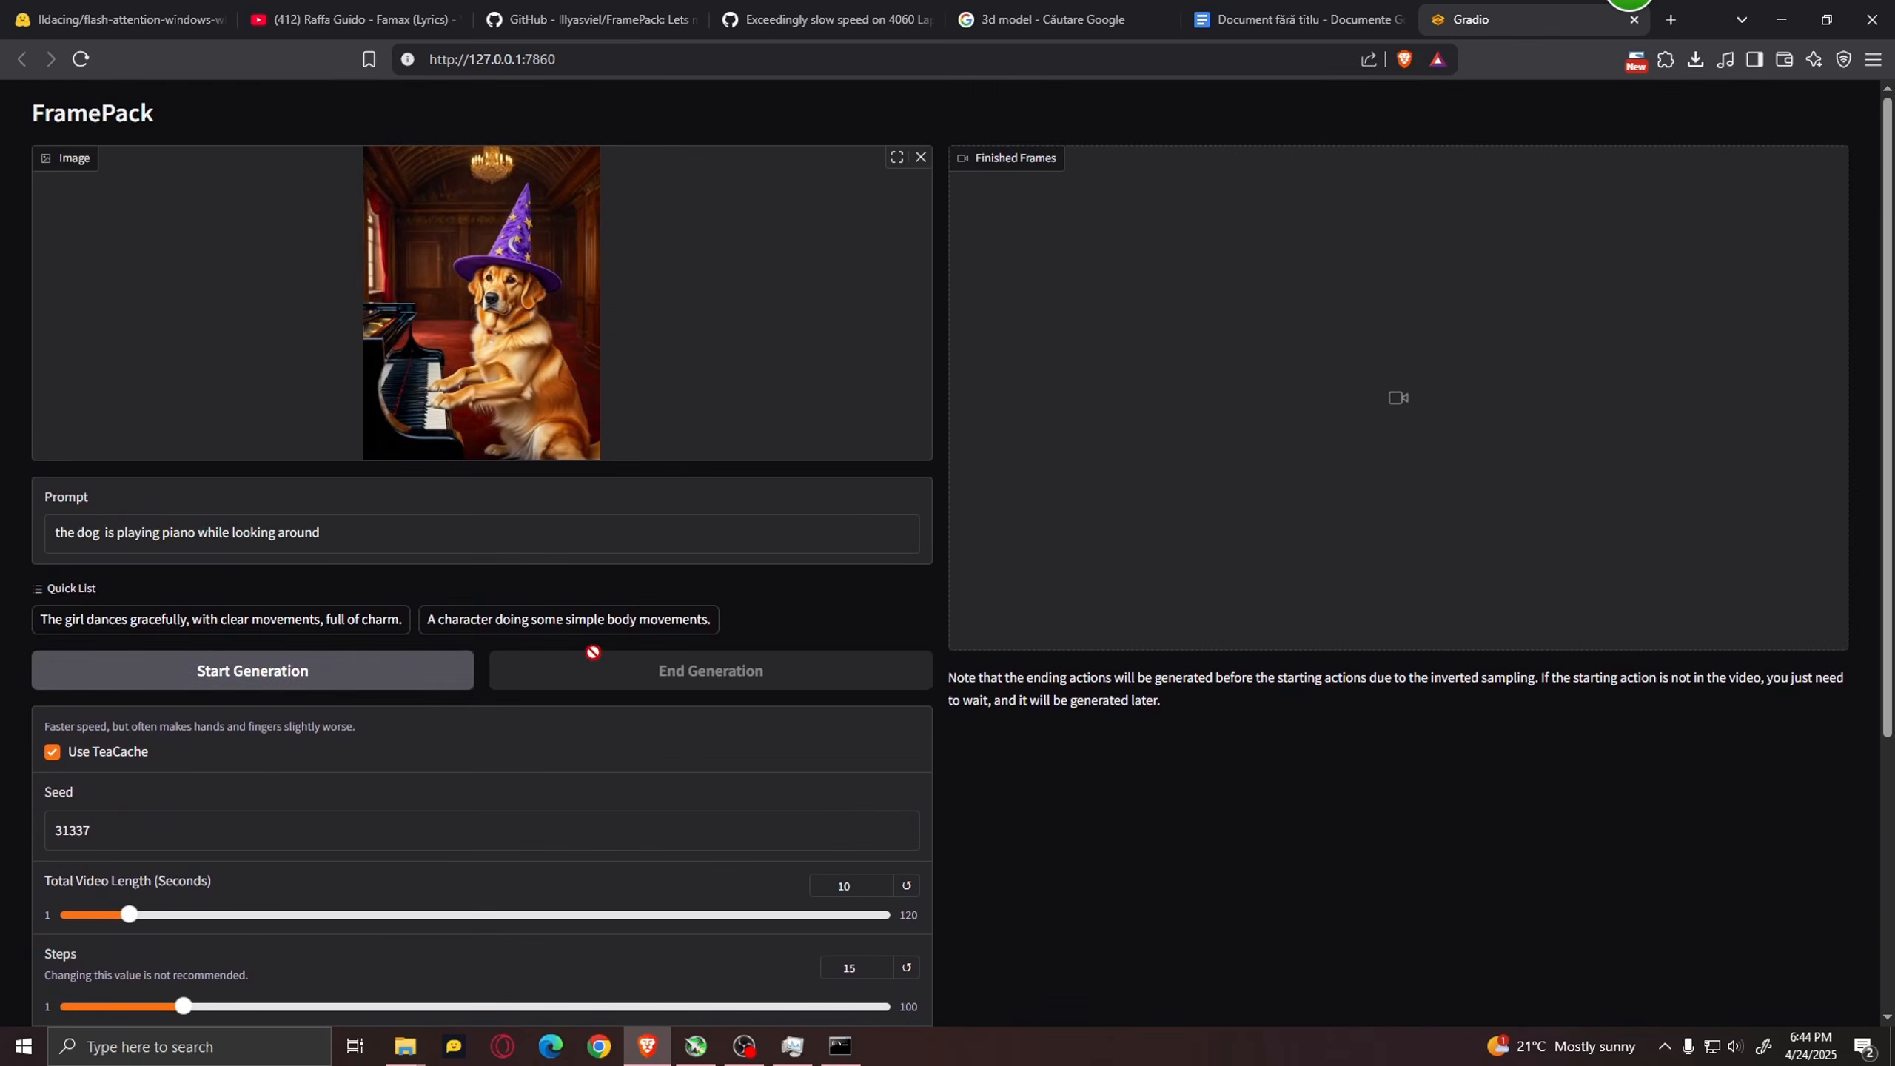
click(394, 672)
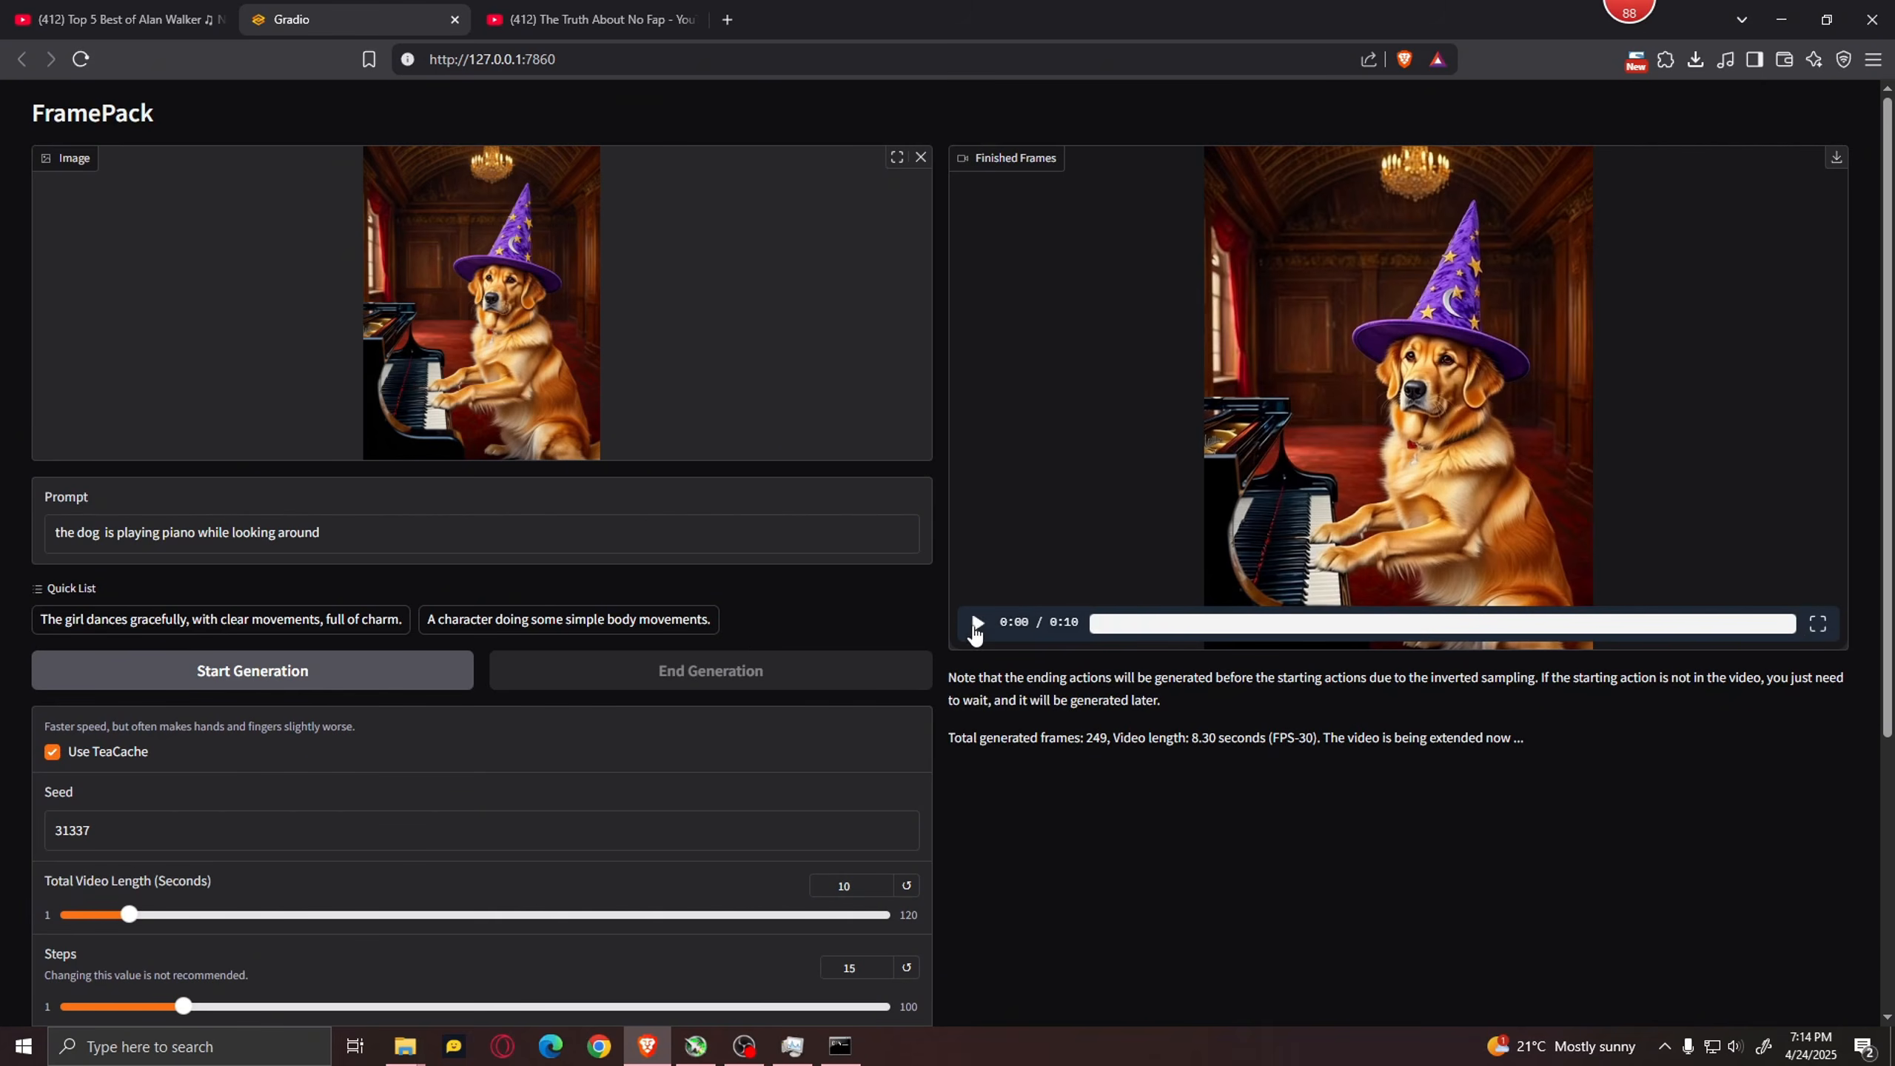
Step: Watch the generated video of the piano-playing dog in full screen, resuming playback to the end
click(1818, 623)
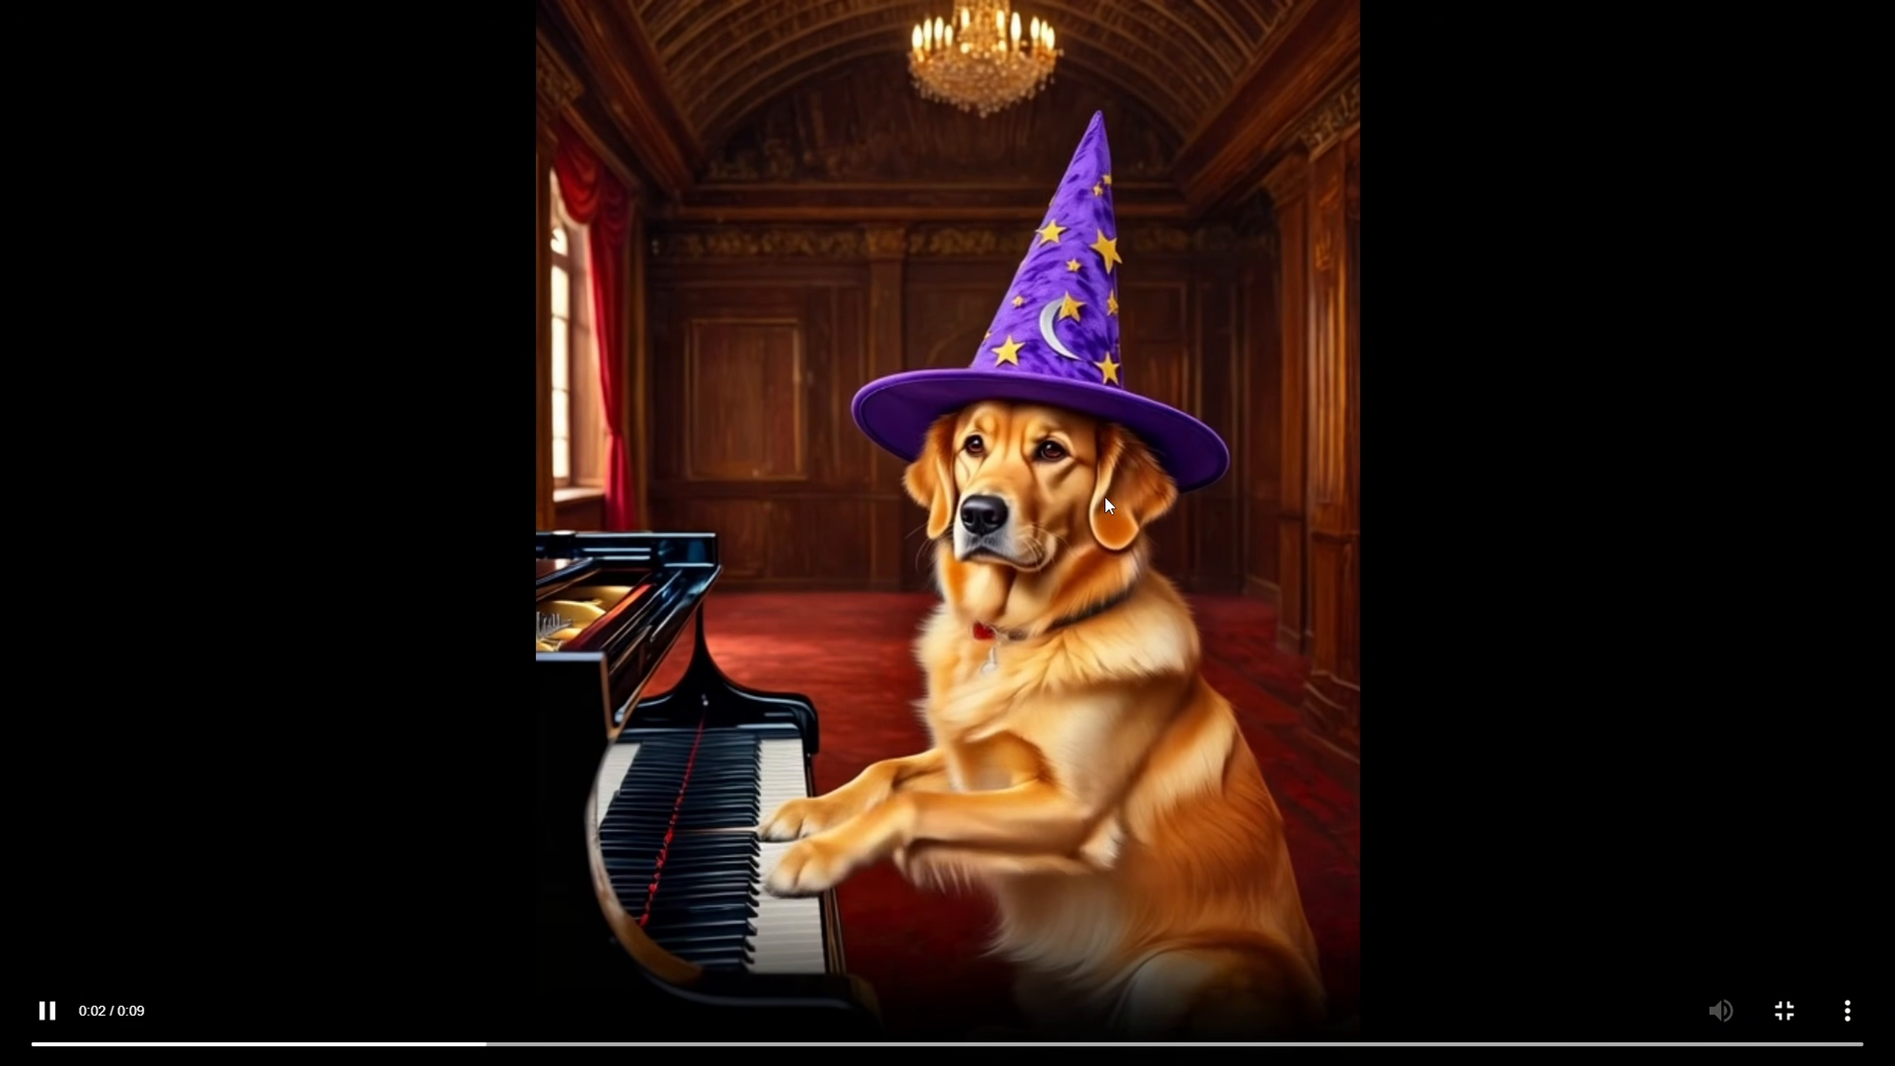
key(Escape)
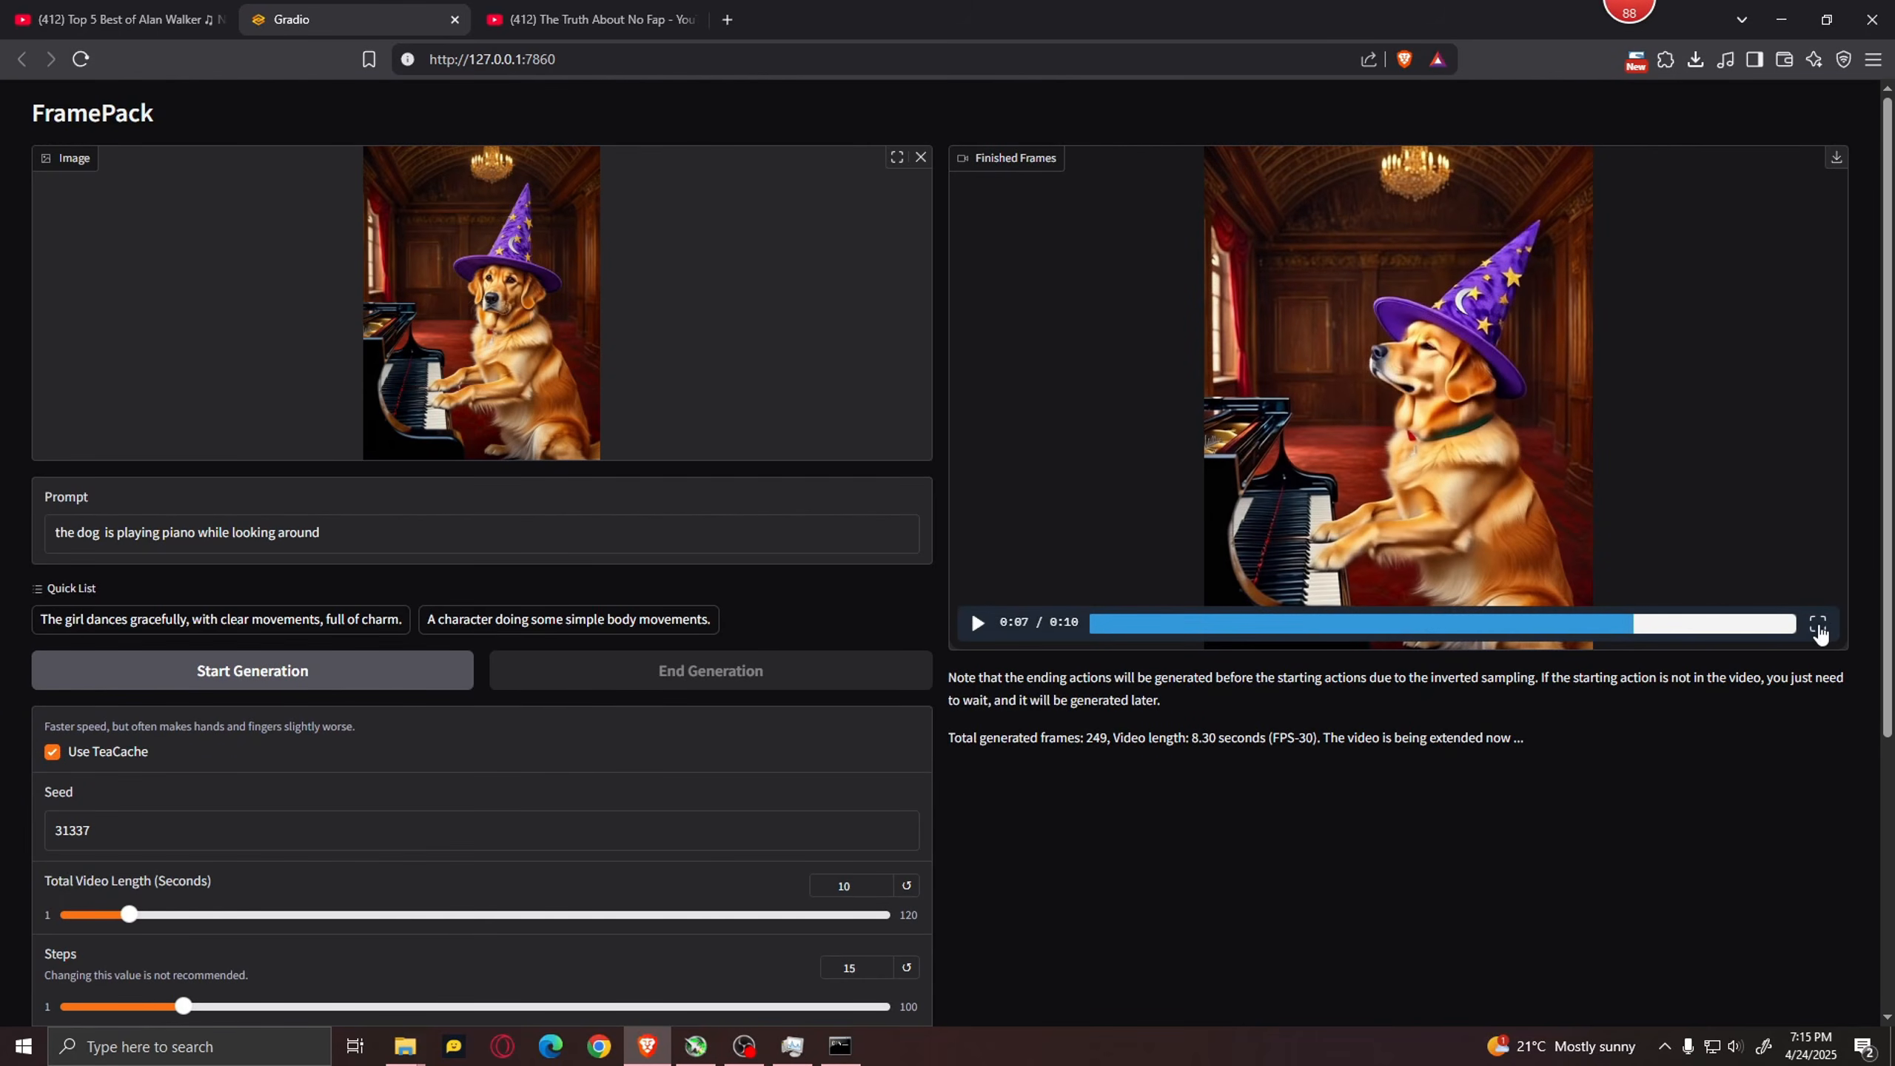
click(1818, 624)
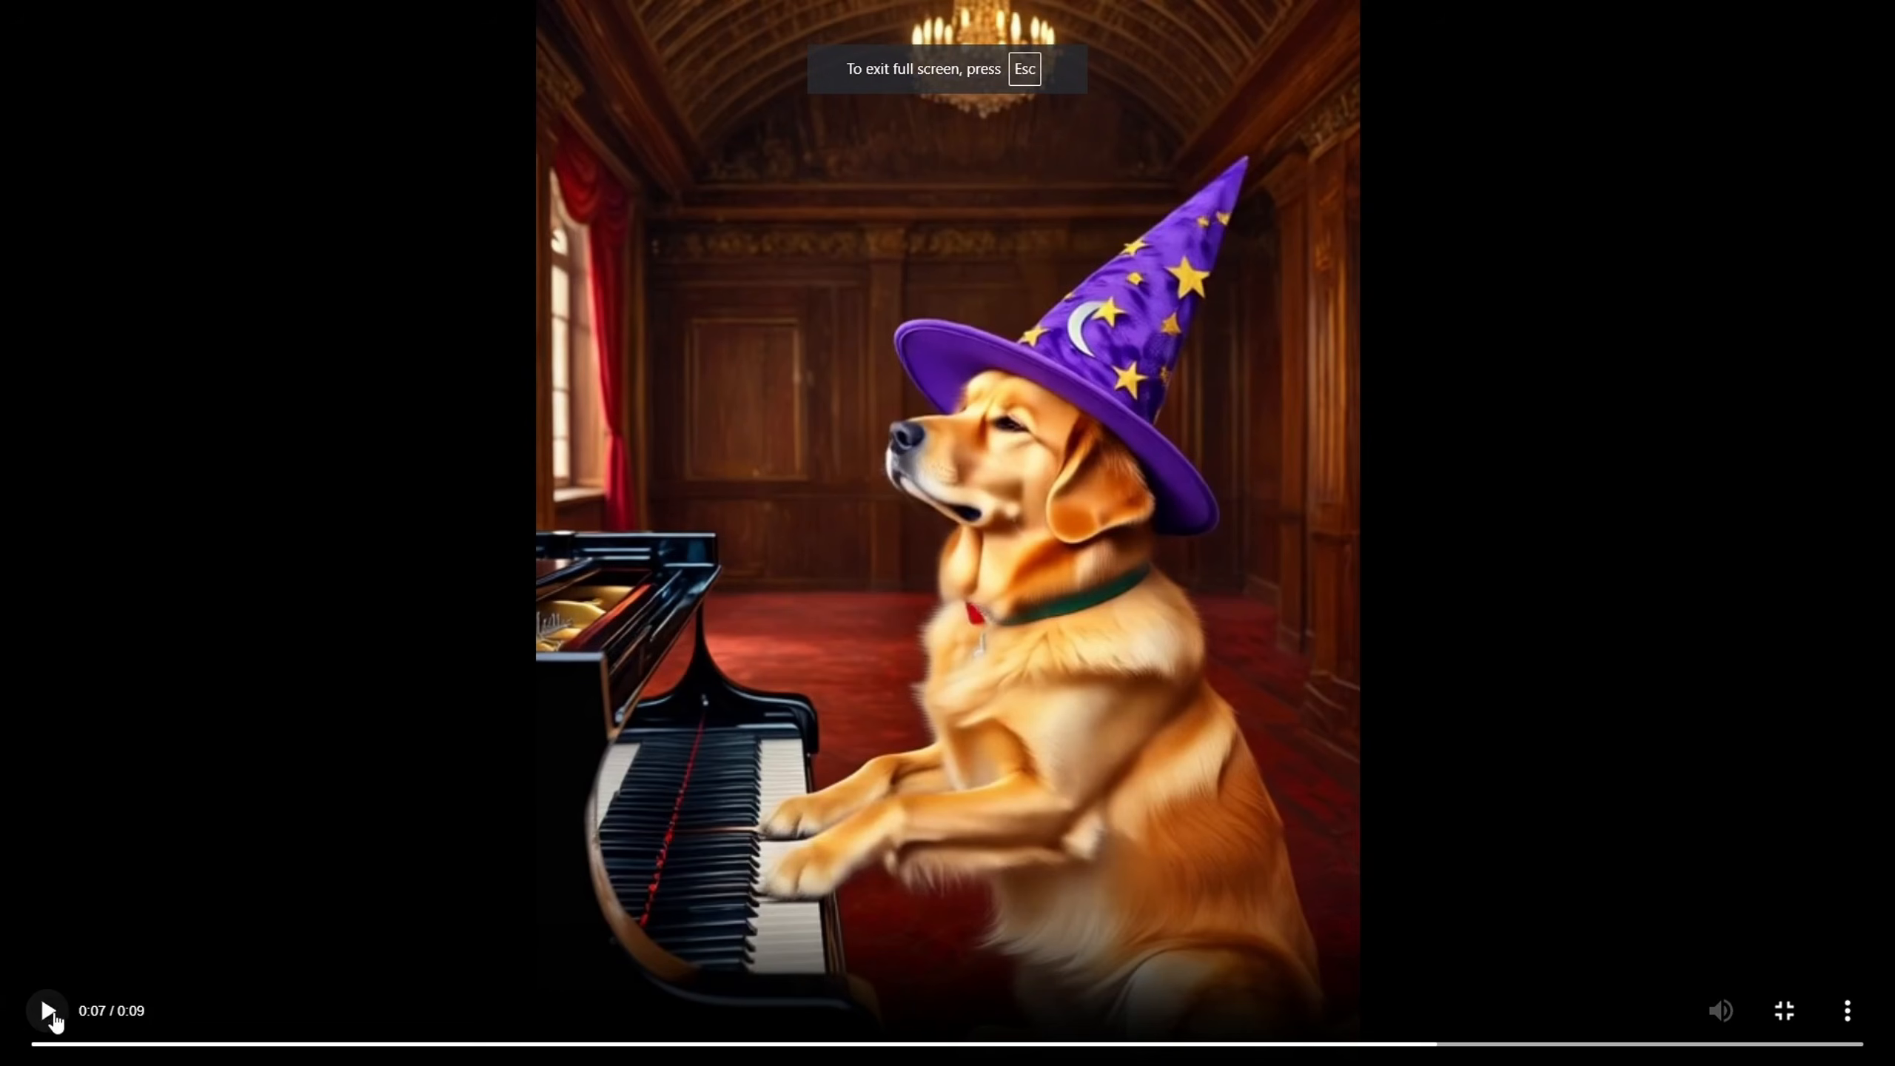
click(50, 1014)
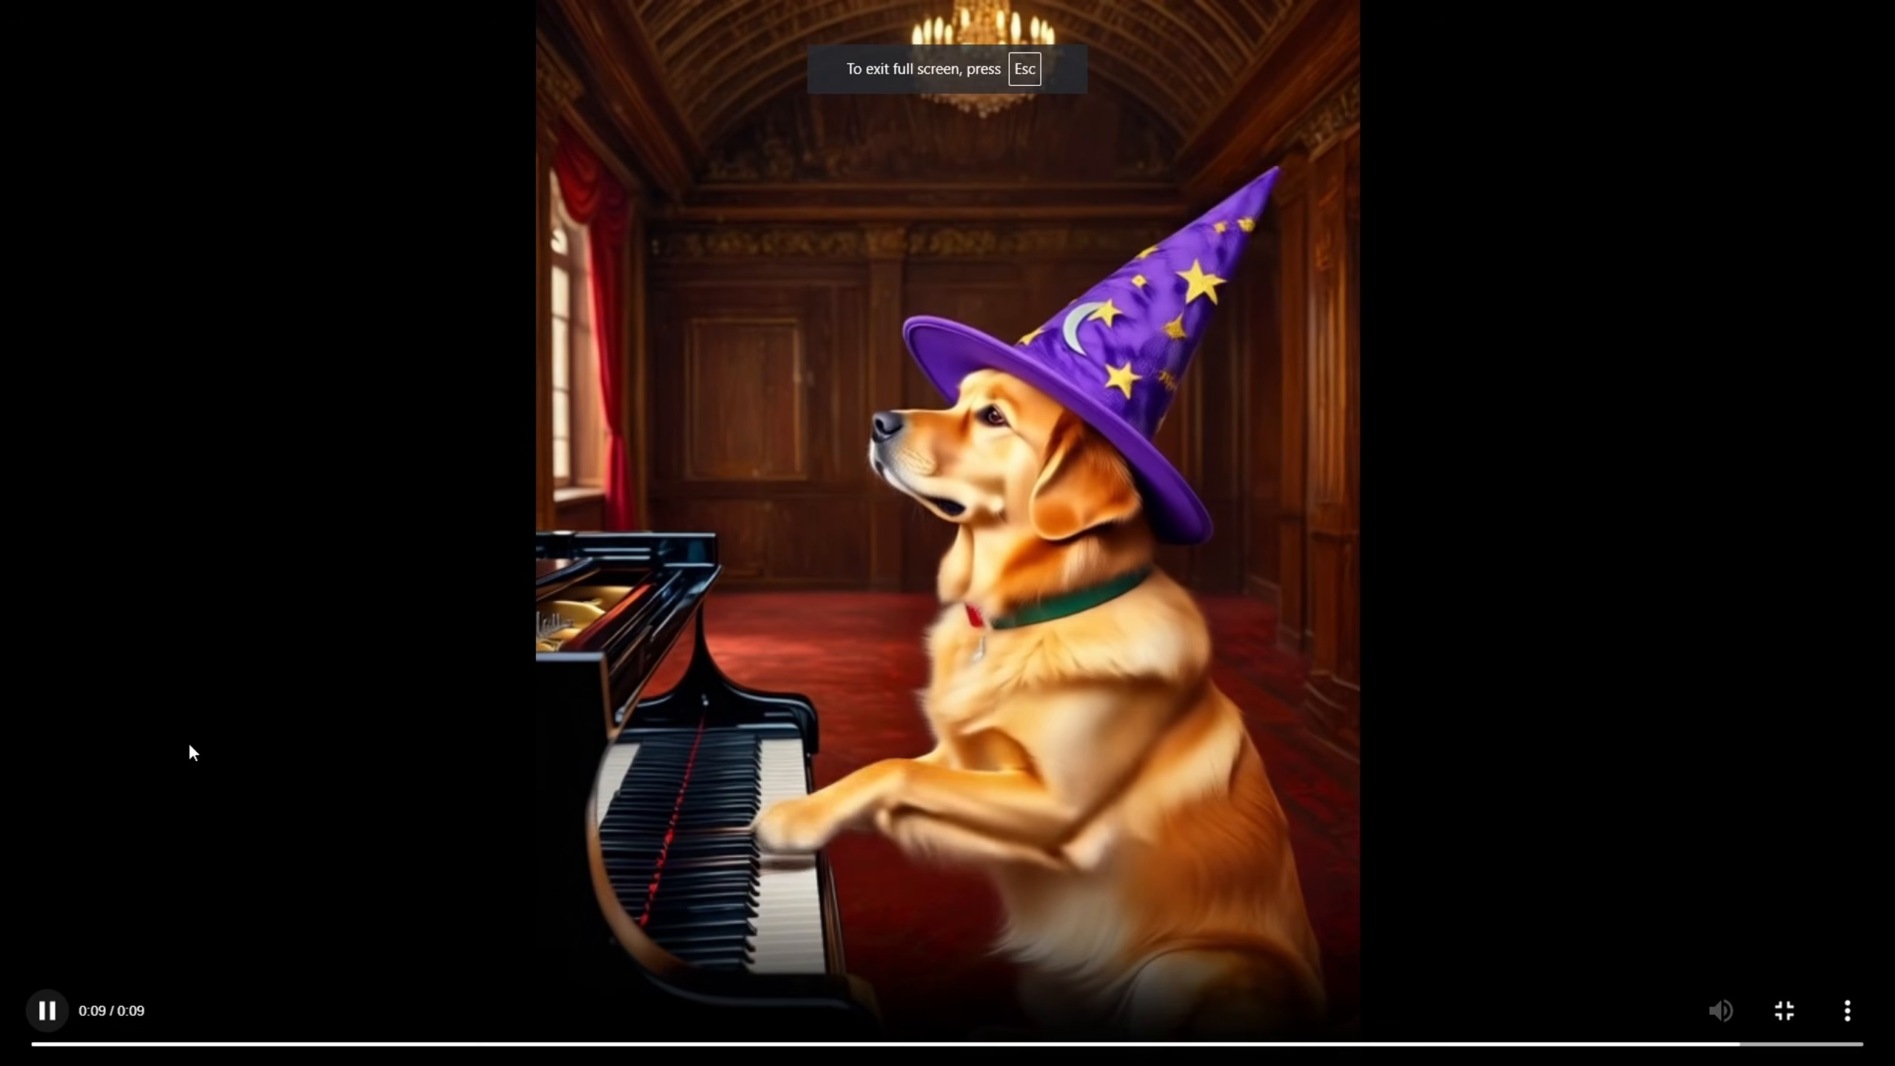